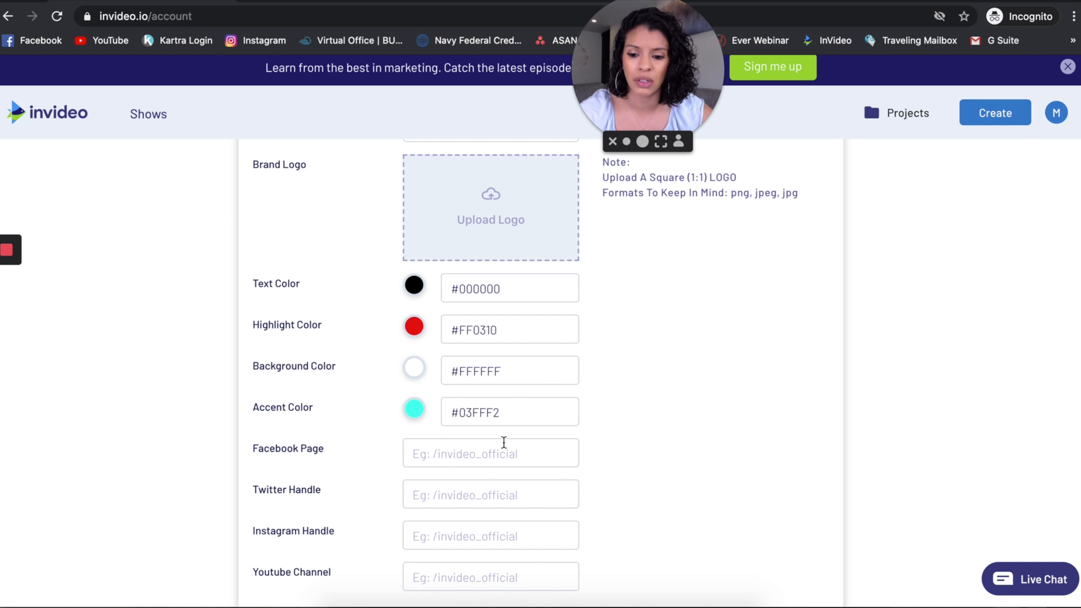
Look through the Brand Presets settings, from brand name, typeface and logo to colors, social handles and end clips.
scroll(503, 441, "down", 3)
scroll(442, 335, "up", 5)
scroll(442, 334, "left", 2)
scroll(442, 335, "down", 3)
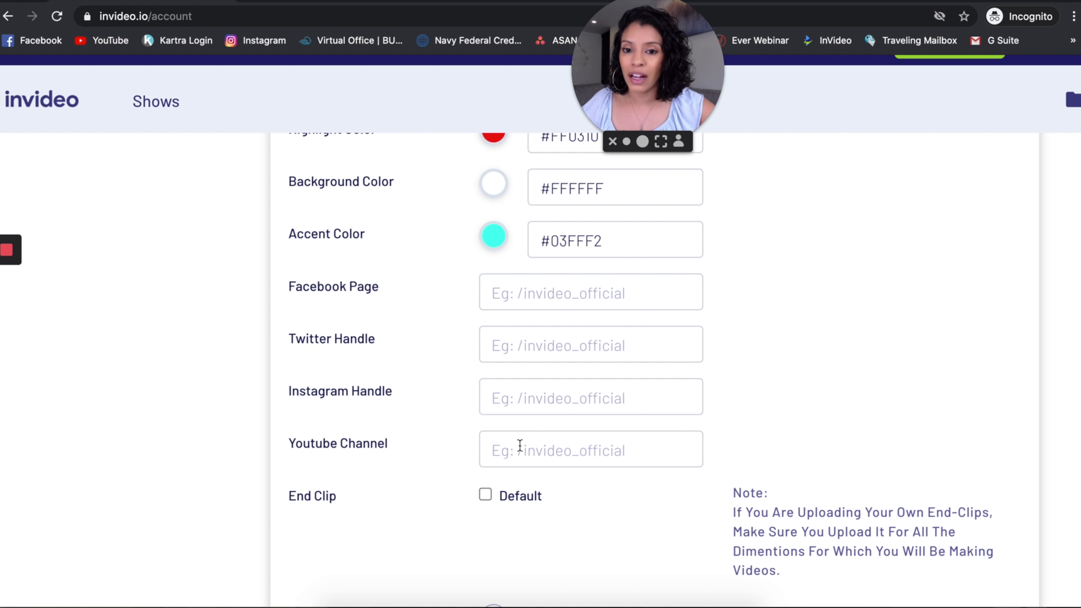
scroll(519, 446, "up", 2)
scroll(520, 446, "down", 2)
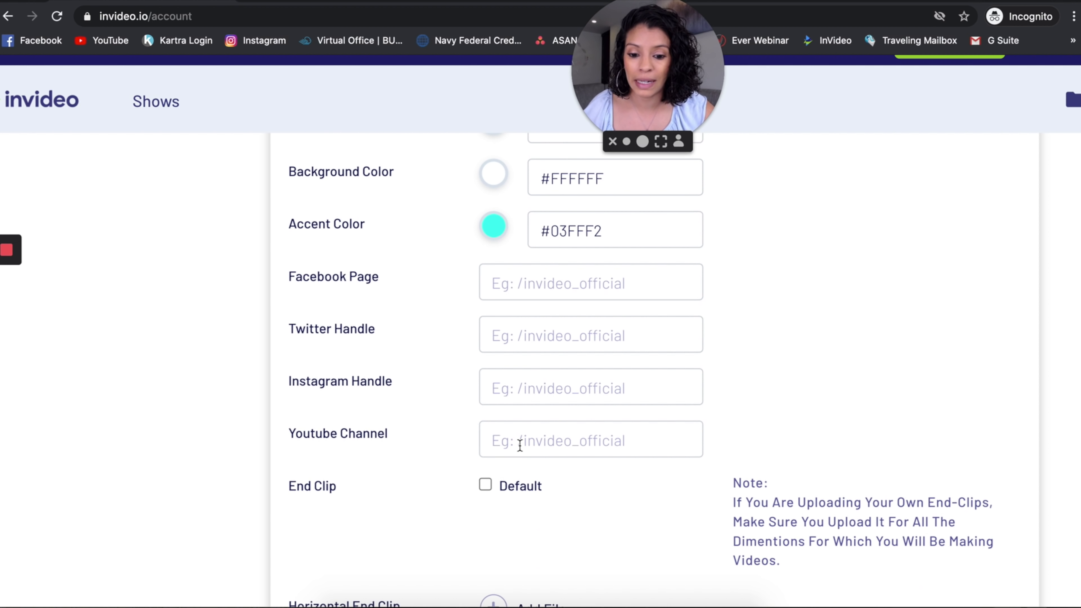
scroll(520, 445, "down", 4)
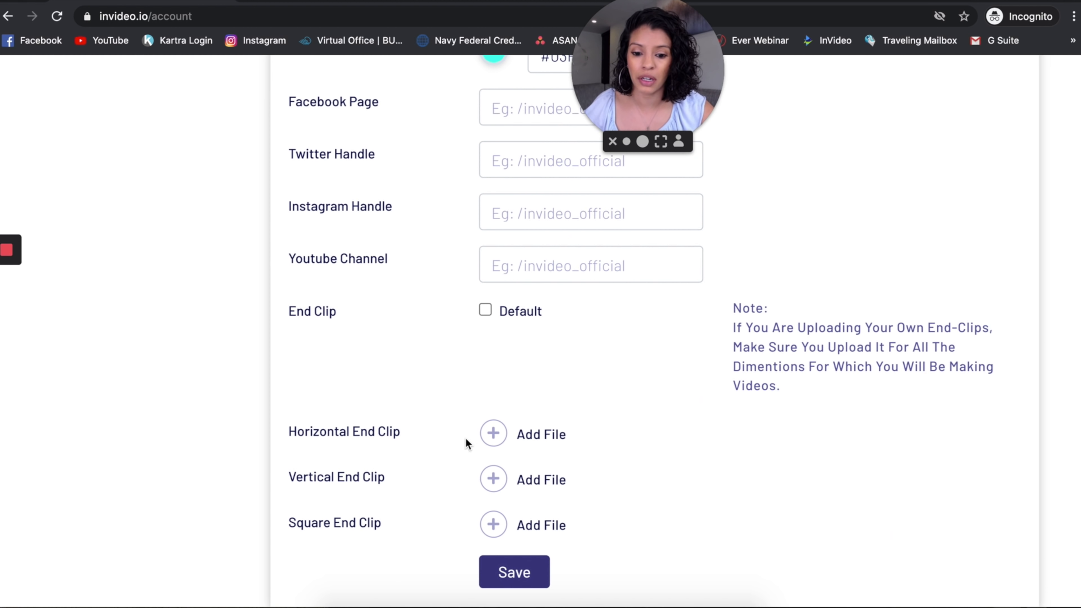
scroll(581, 338, "up", 11)
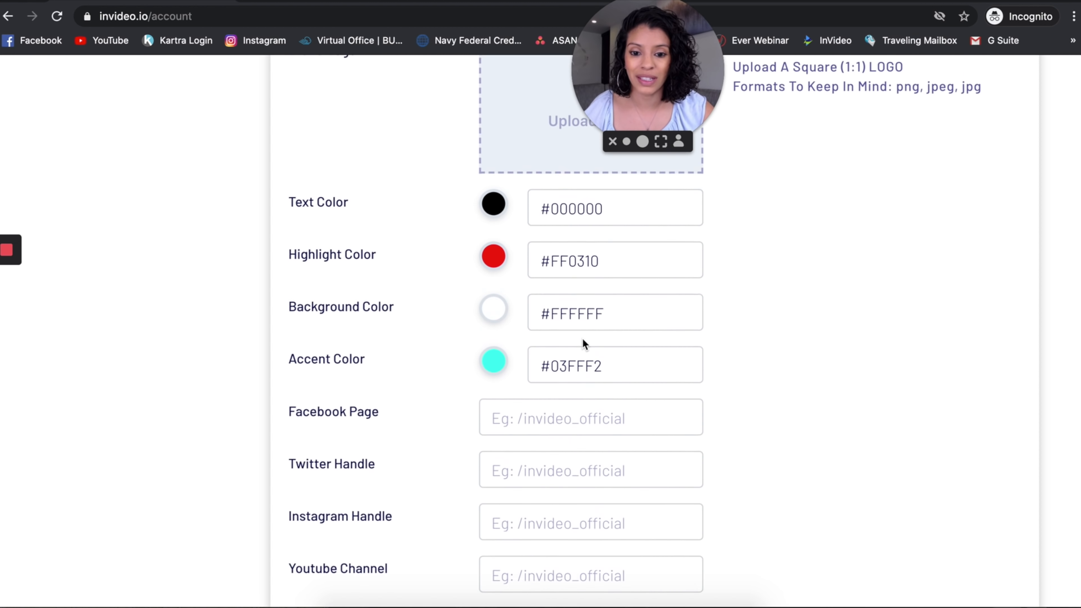
scroll(605, 294, "down", 3)
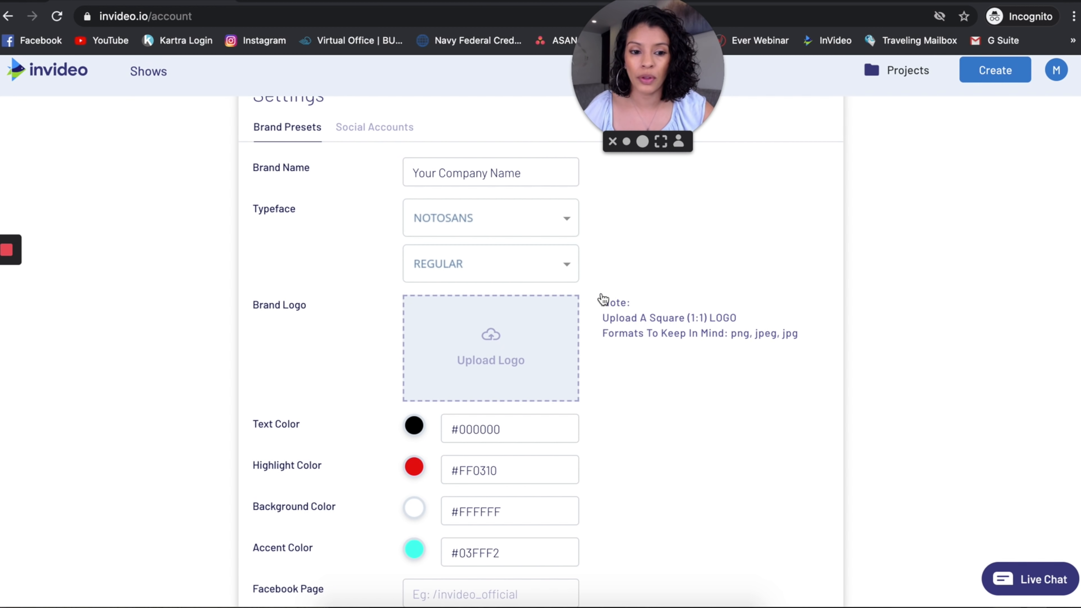
scroll(603, 299, "up", 1)
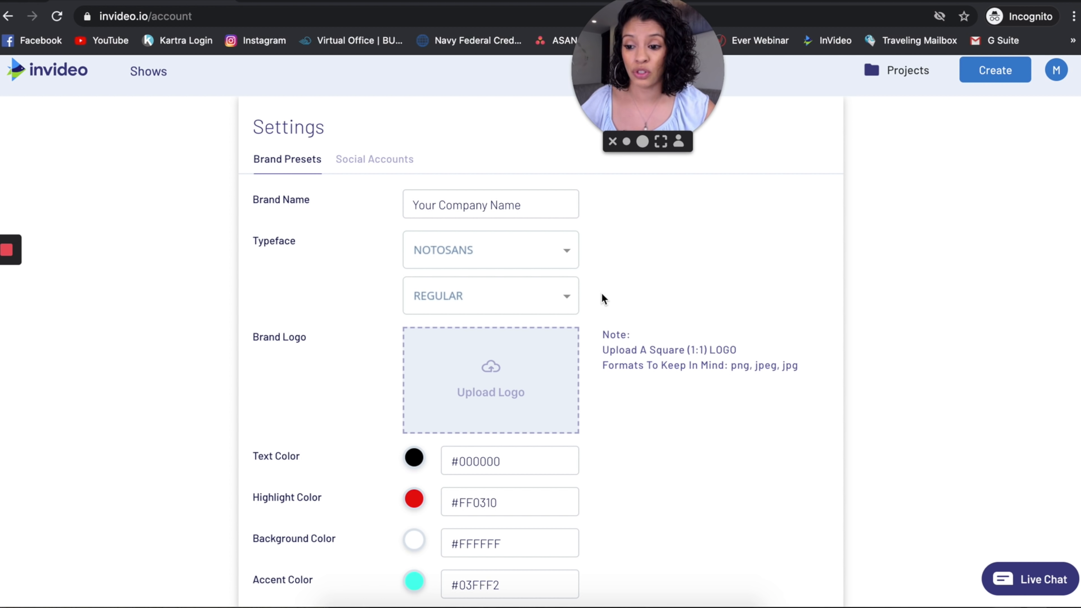
Go to the template home page and look through the template rows down to Brand Intro/Outro.
left_click(56, 73)
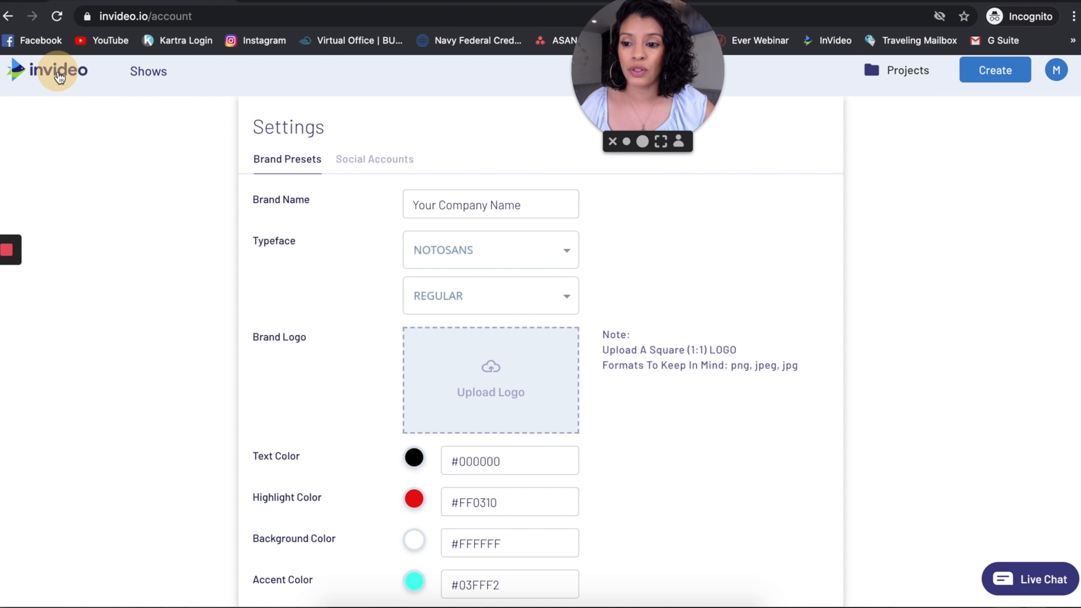
scroll(302, 327, "down", 5)
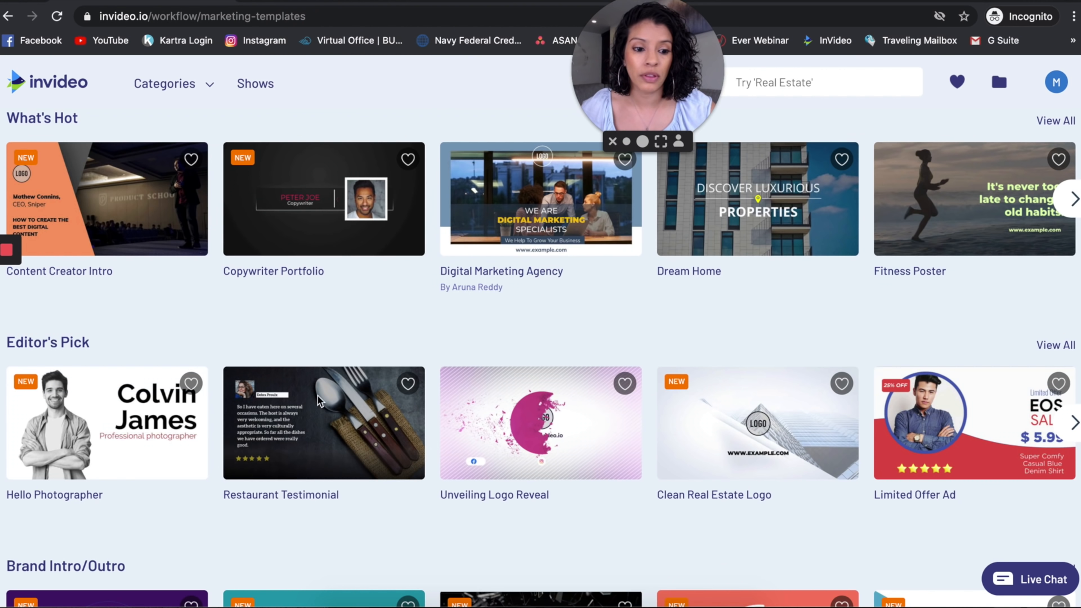
scroll(277, 443, "down", 3)
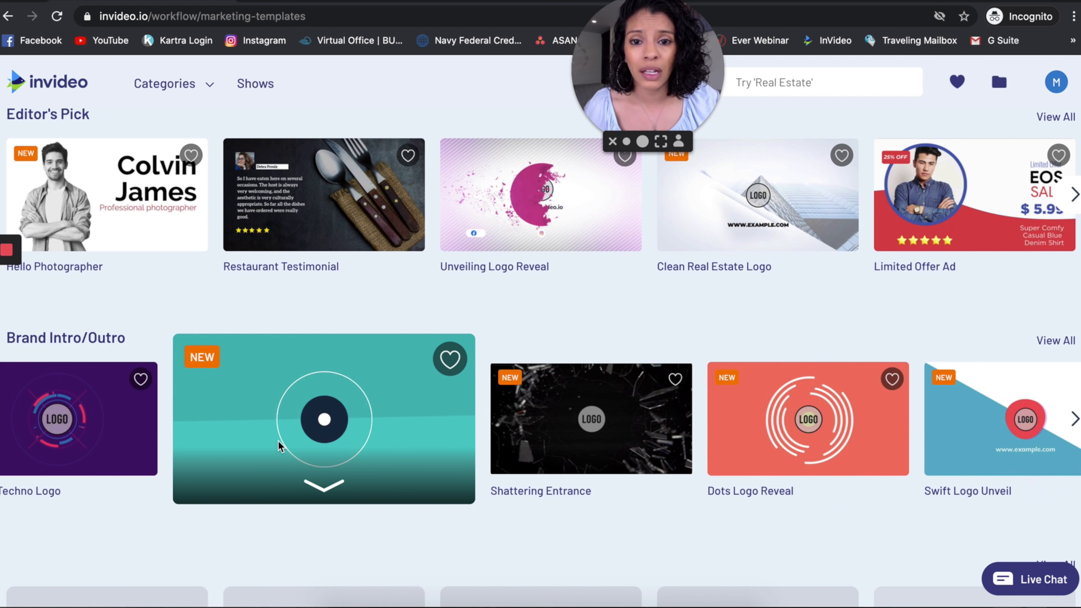
scroll(278, 442, "down", 1)
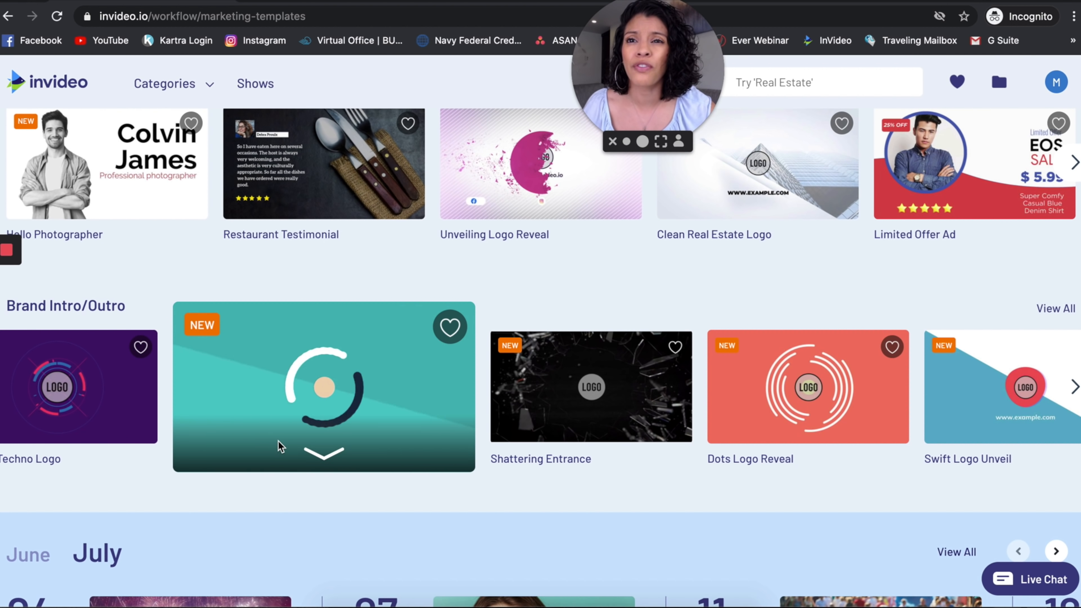
scroll(279, 441, "down", 3)
scroll(256, 300, "up", 1)
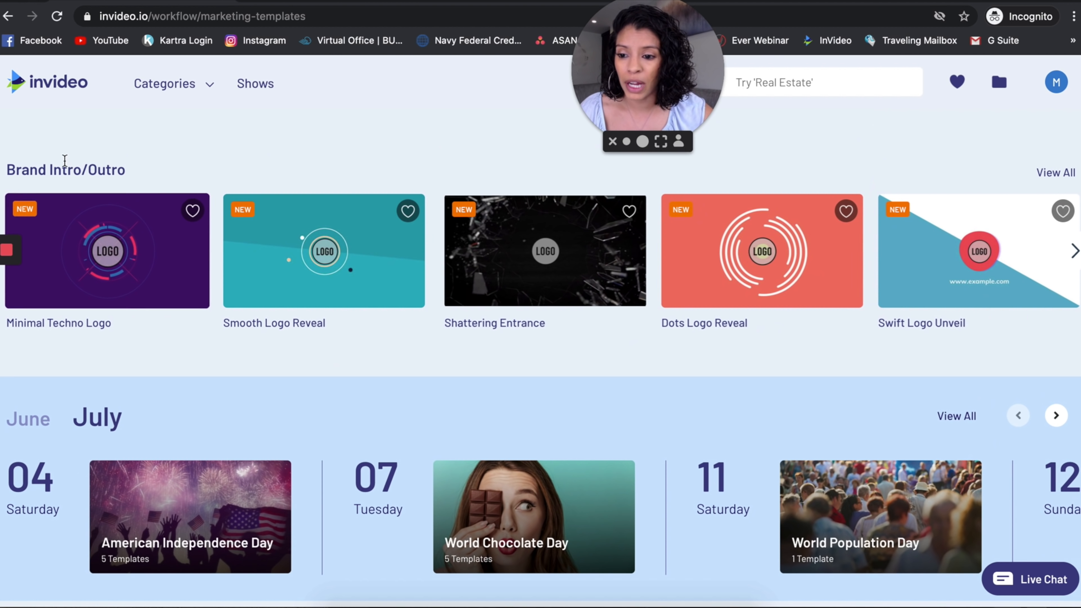
mouse_move(507, 261)
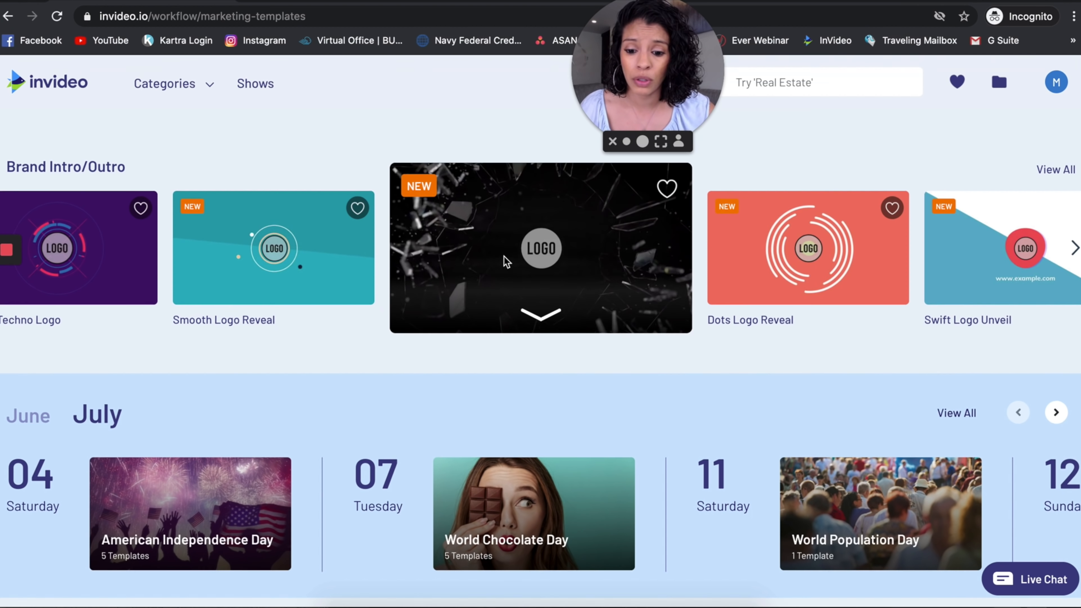
Look through the remaining template categories, from the July calendar and Brand Promo to Offers & Coupons and Branding Templates.
scroll(506, 260, "down", 4)
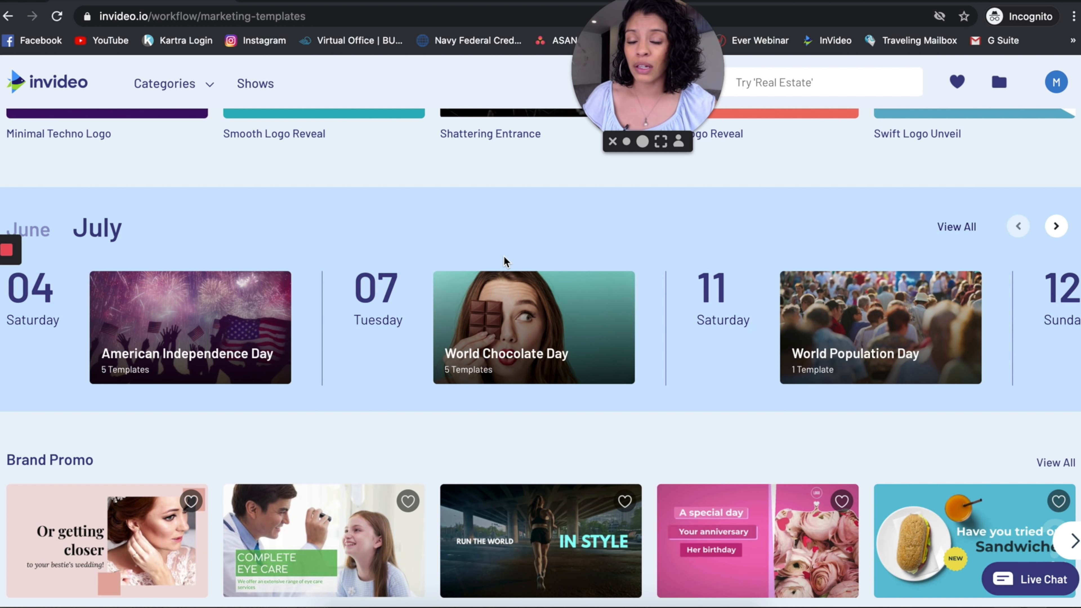
scroll(503, 257, "down", 6)
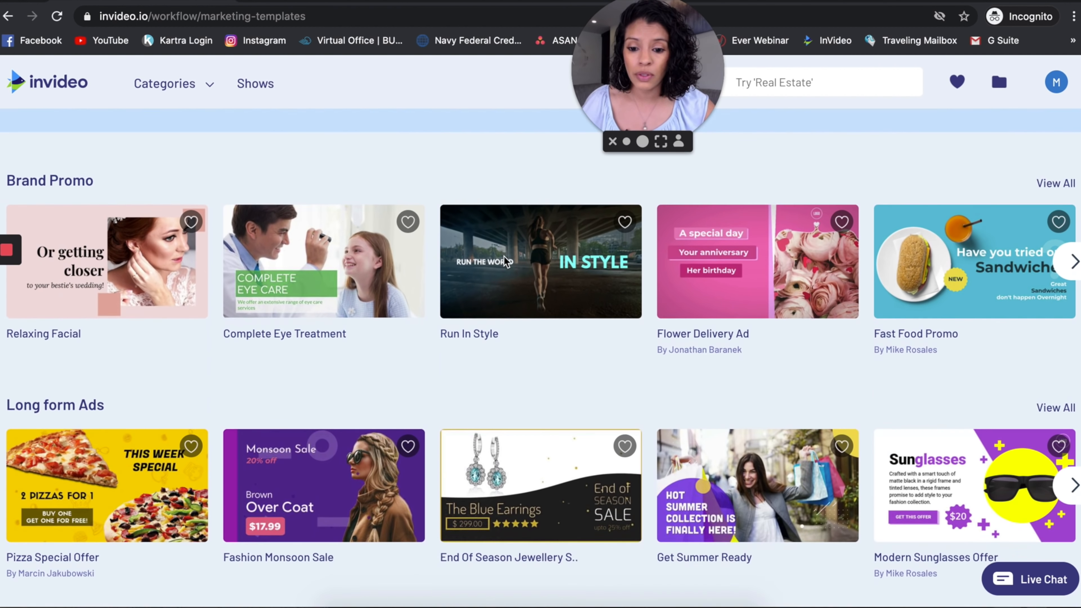
mouse_move(449, 210)
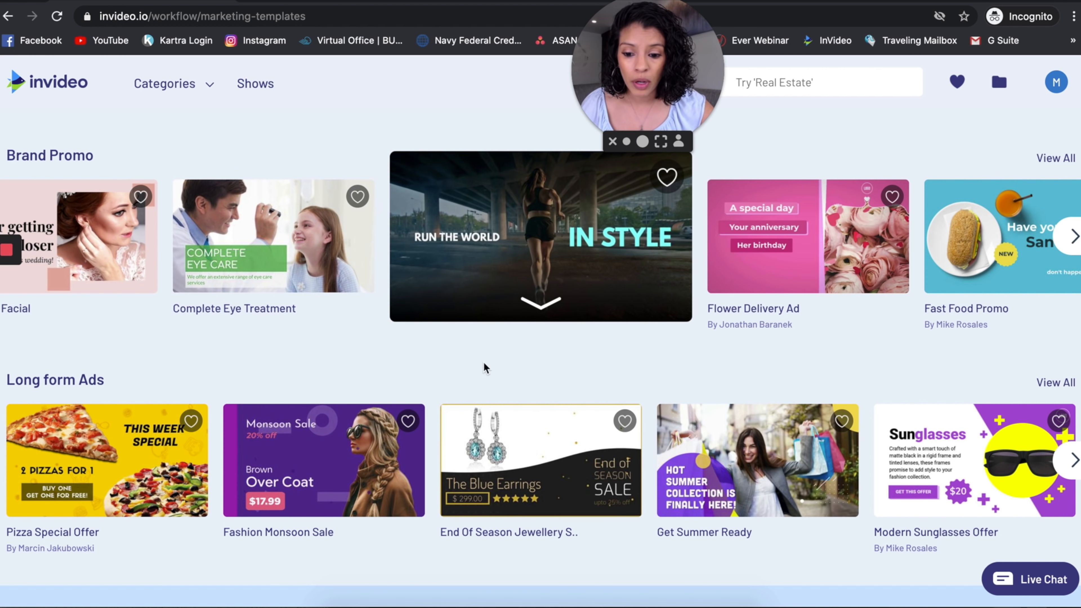
scroll(398, 559, "down", 4)
scroll(398, 559, "down", 9)
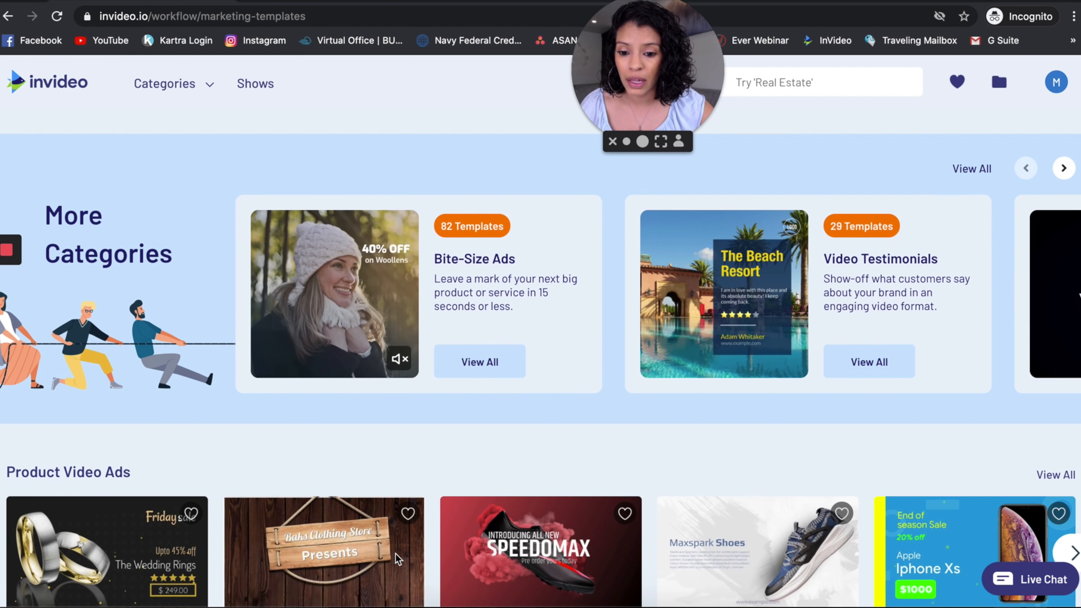
scroll(398, 559, "down", 6)
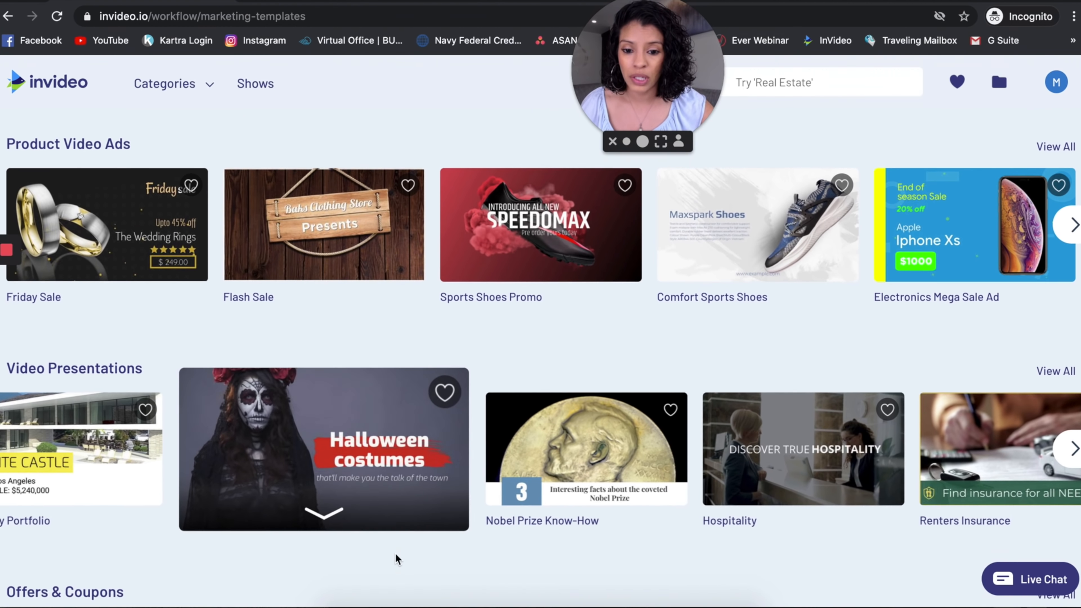
scroll(397, 559, "down", 12)
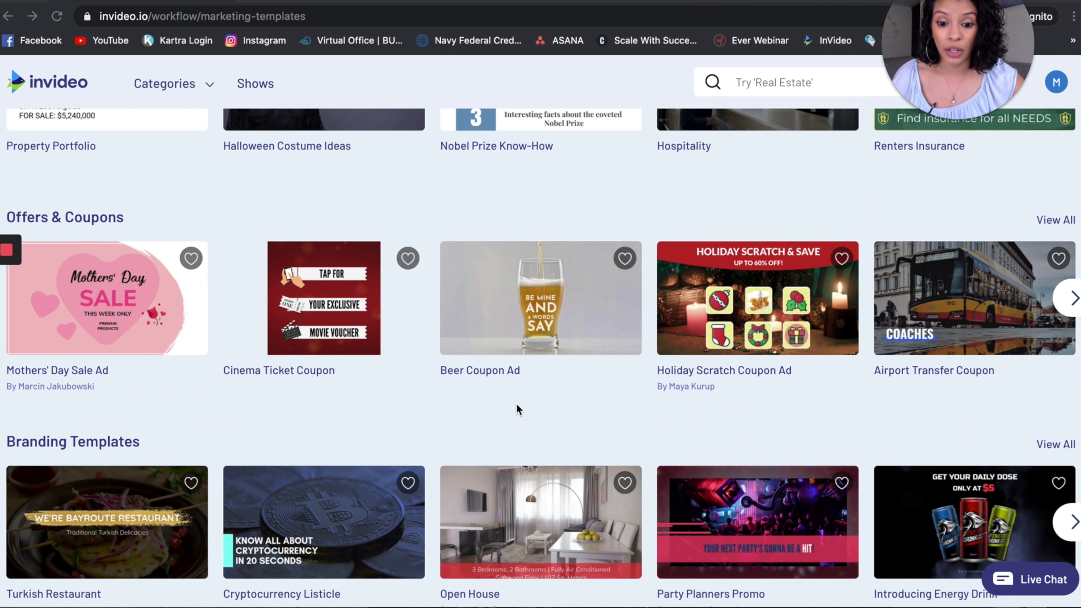
scroll(515, 403, "up", 20)
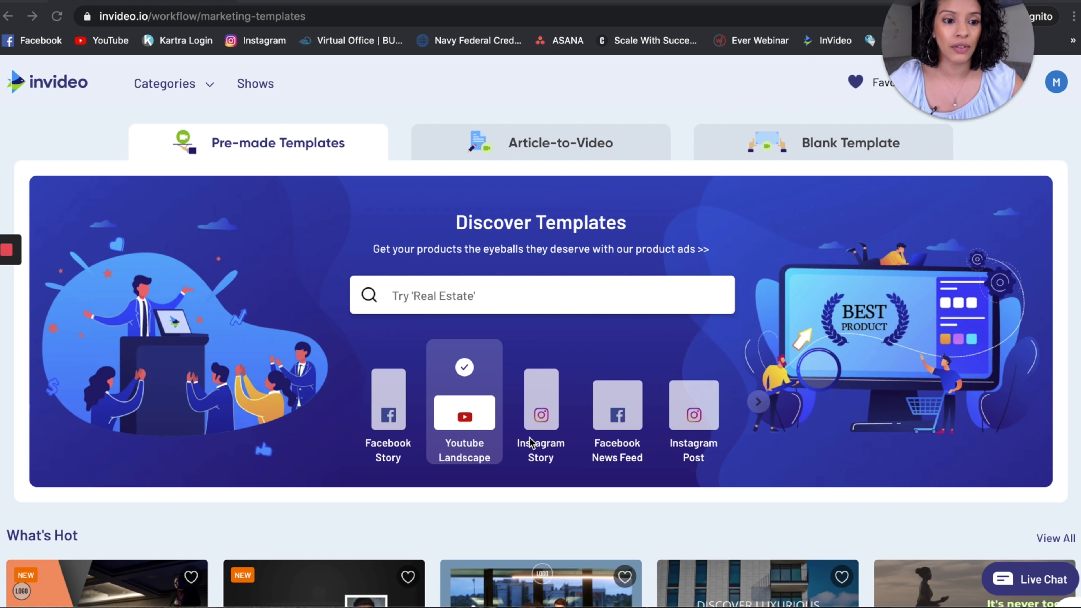
Search the pre-made templates for "wedding".
mouse_move(943, 77)
left_click_drag(943, 77, 958, 158)
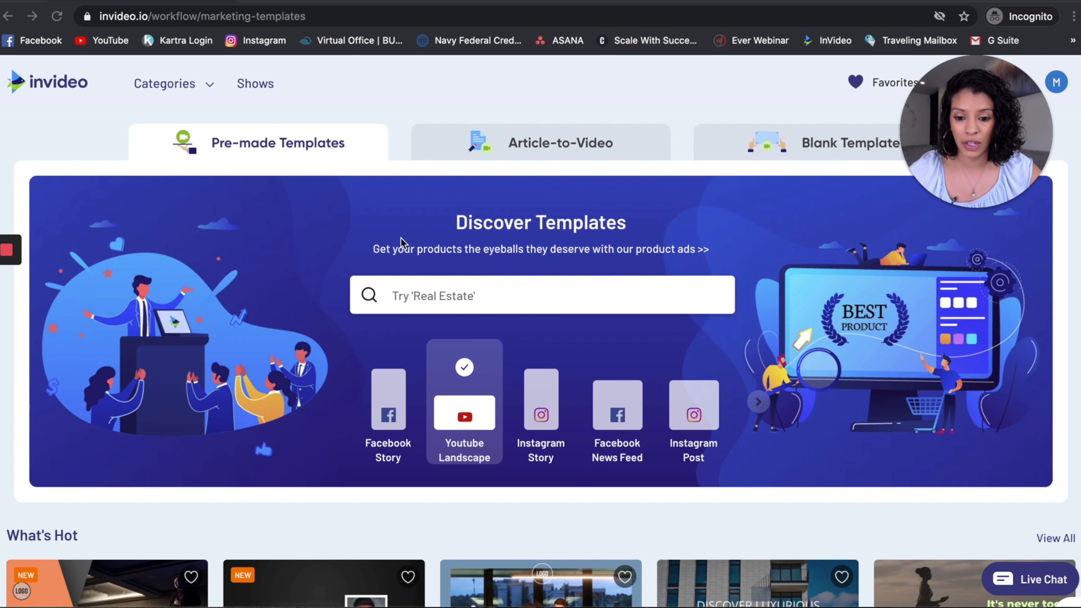
left_click(434, 298)
type("wedding")
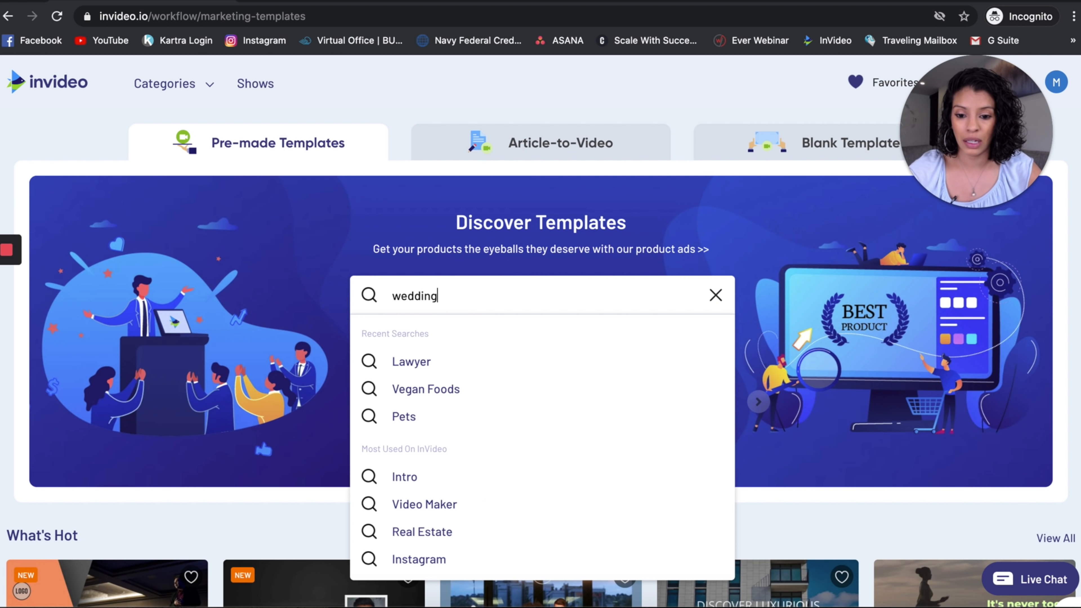
key("Return")
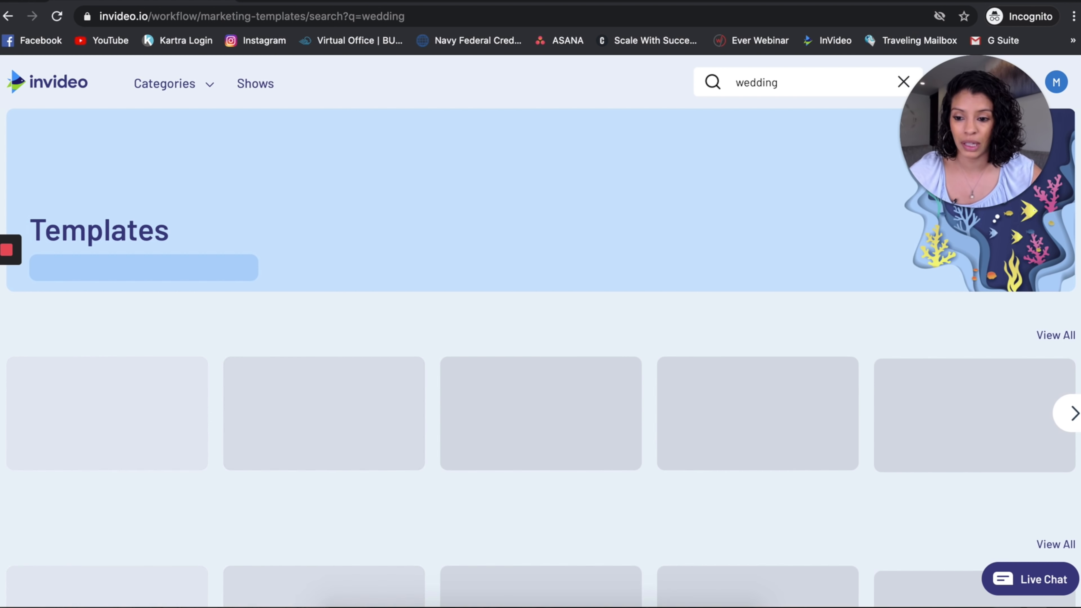
Look through the wedding results in the wide, vertical and square formats and the single-scene stock footage.
scroll(294, 499, "down", 10)
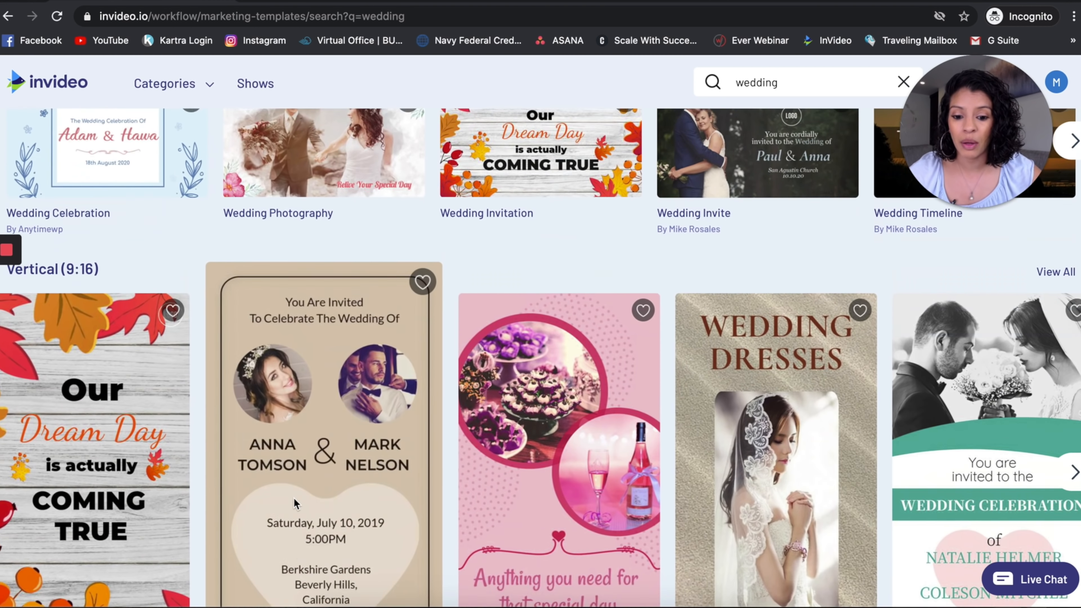
scroll(191, 554, "down", 4)
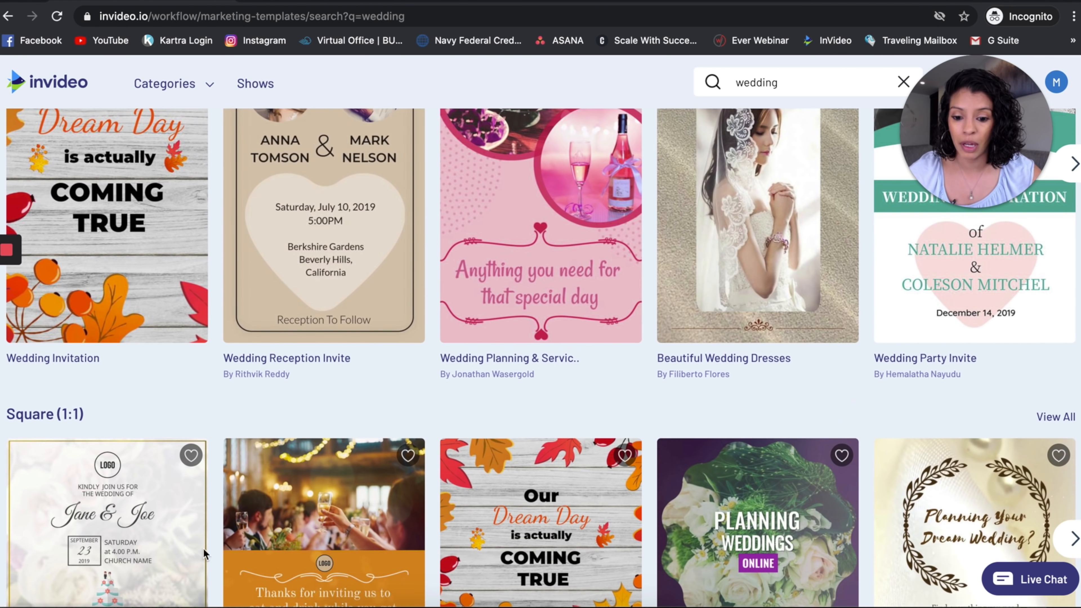
scroll(499, 287, "up", 7)
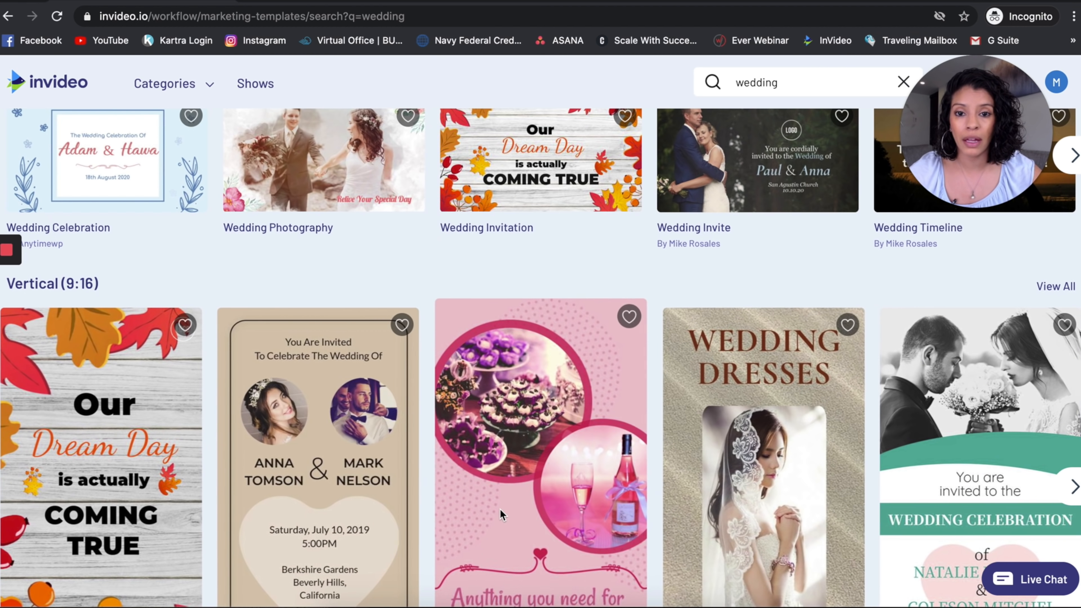
scroll(499, 508, "down", 6)
scroll(499, 509, "down", 5)
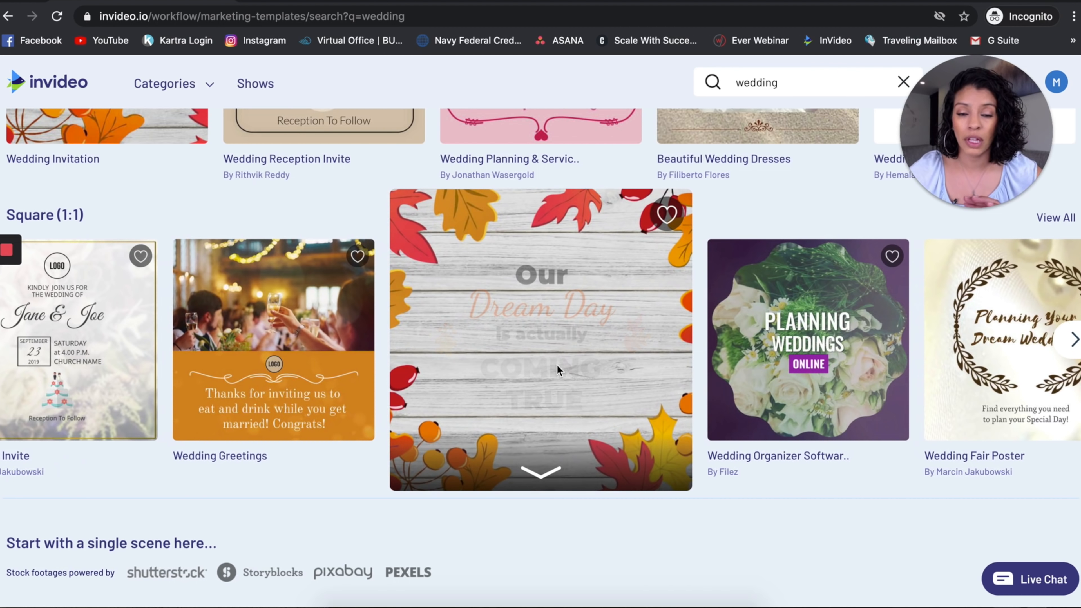
scroll(557, 366, "down", 5)
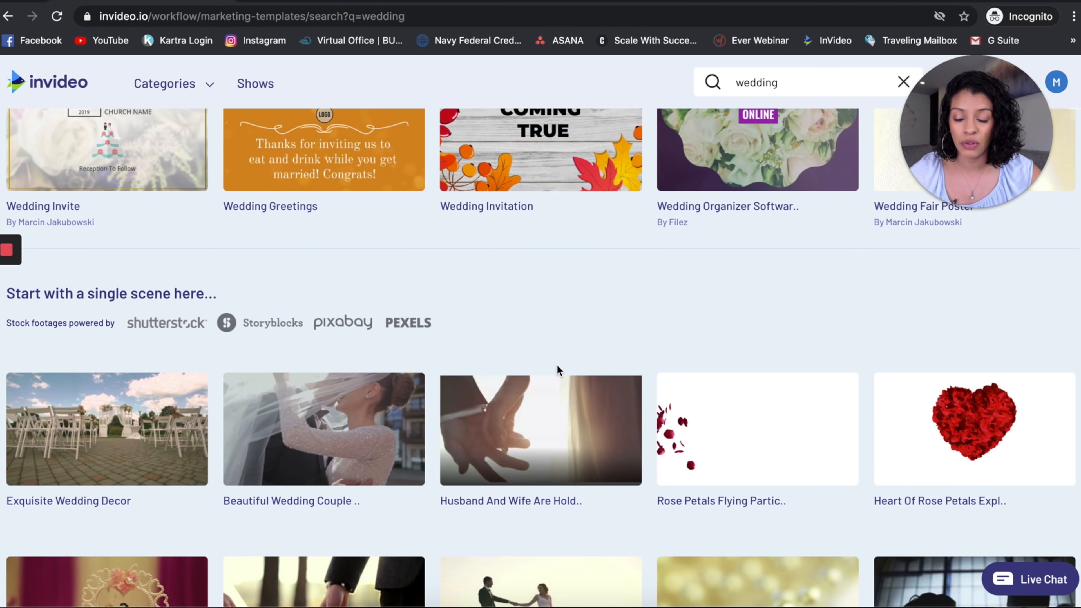
scroll(557, 369, "down", 7)
scroll(557, 369, "up", 20)
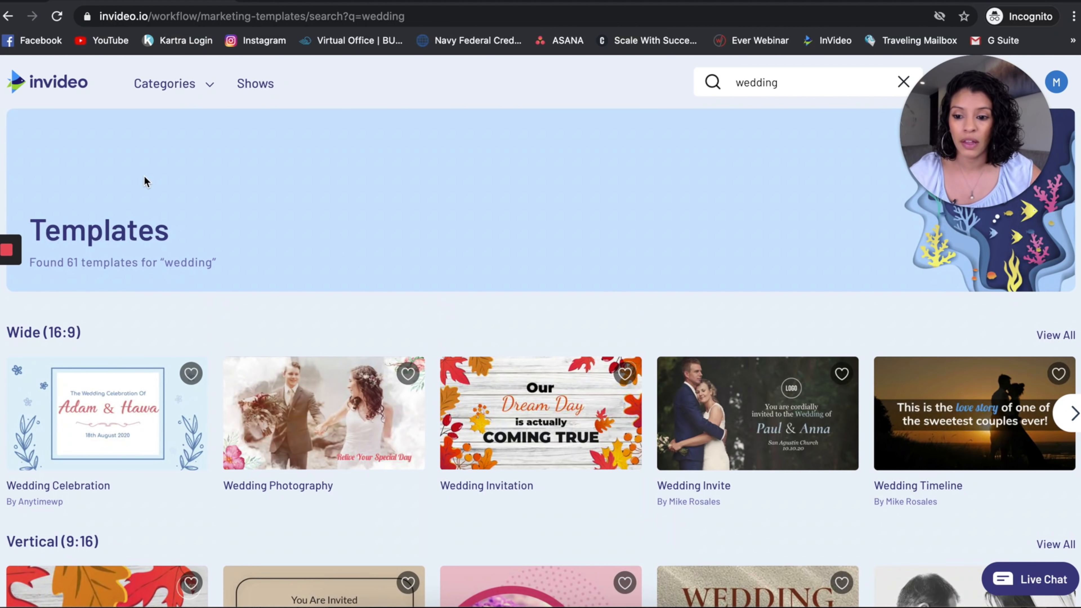
Return to the template home page and clear the "wedding" search term.
left_click(7, 18)
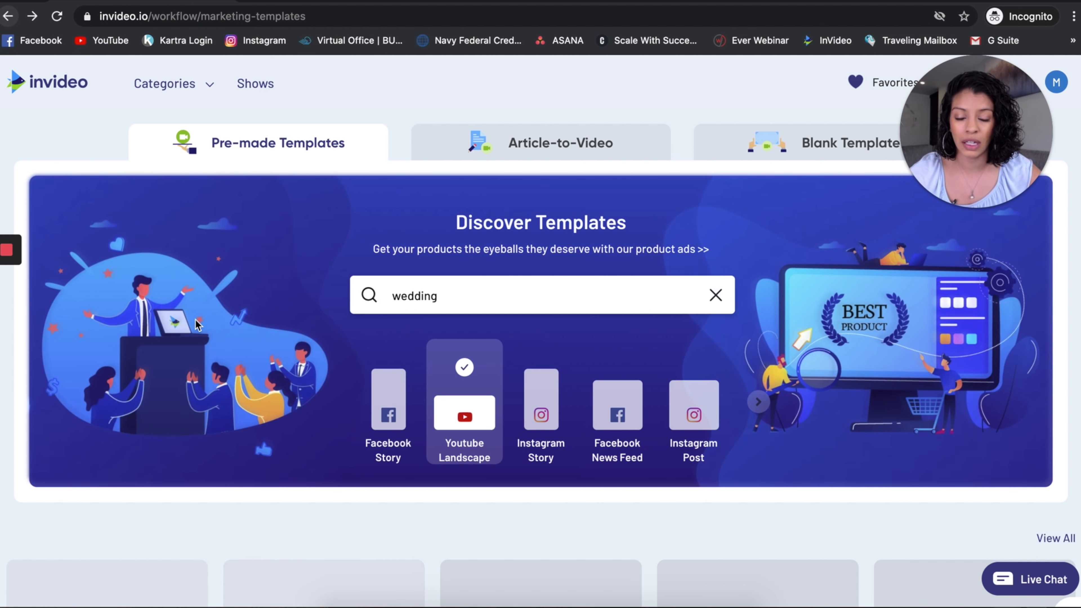
left_click_drag(452, 295, 352, 295)
key("BackSpace")
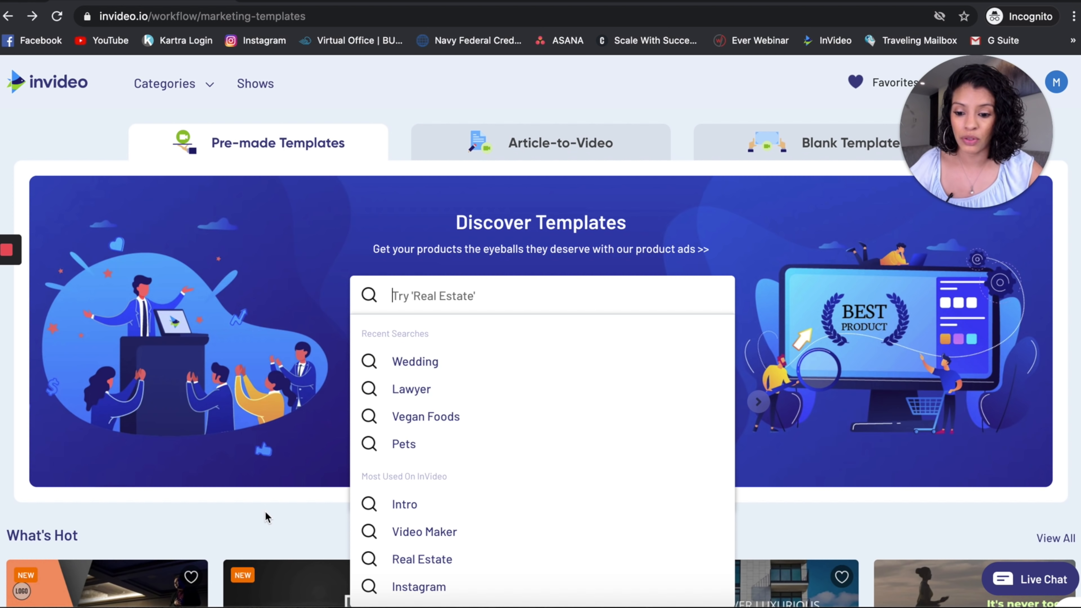
Find the Modern Tech Intro template among the Brand Intro/Outro templates and open its detail preview.
scroll(265, 511, "down", 10)
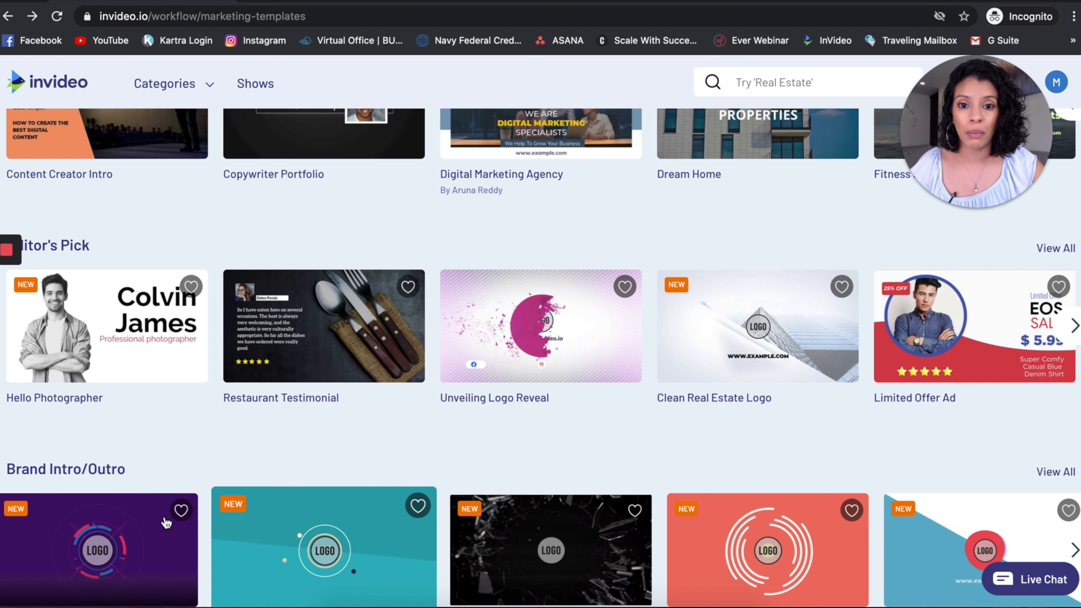
scroll(170, 519, "down", 5)
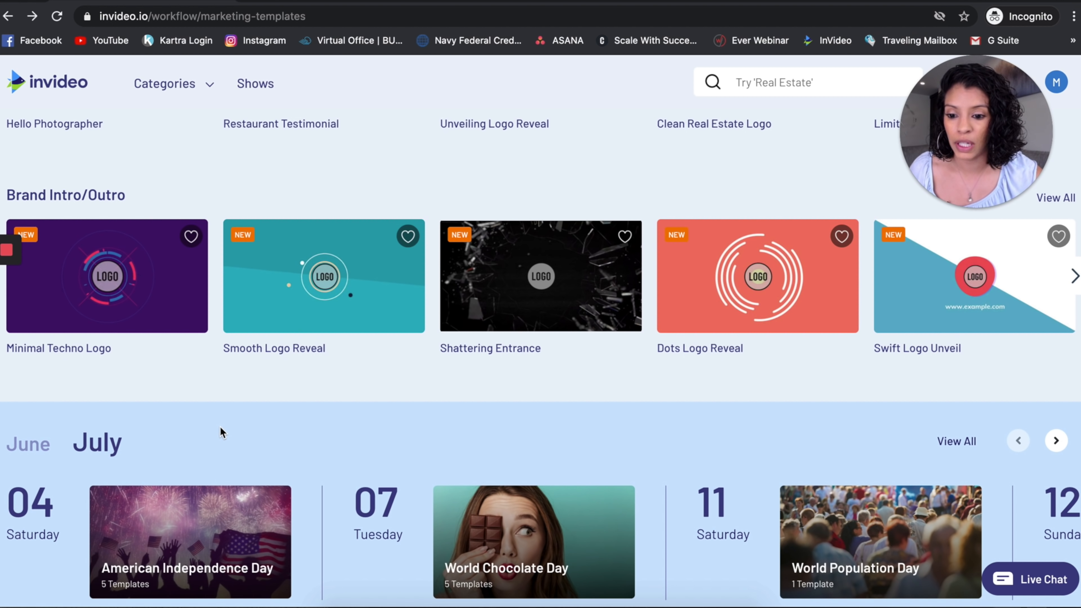
left_click(1073, 279)
mouse_move(687, 289)
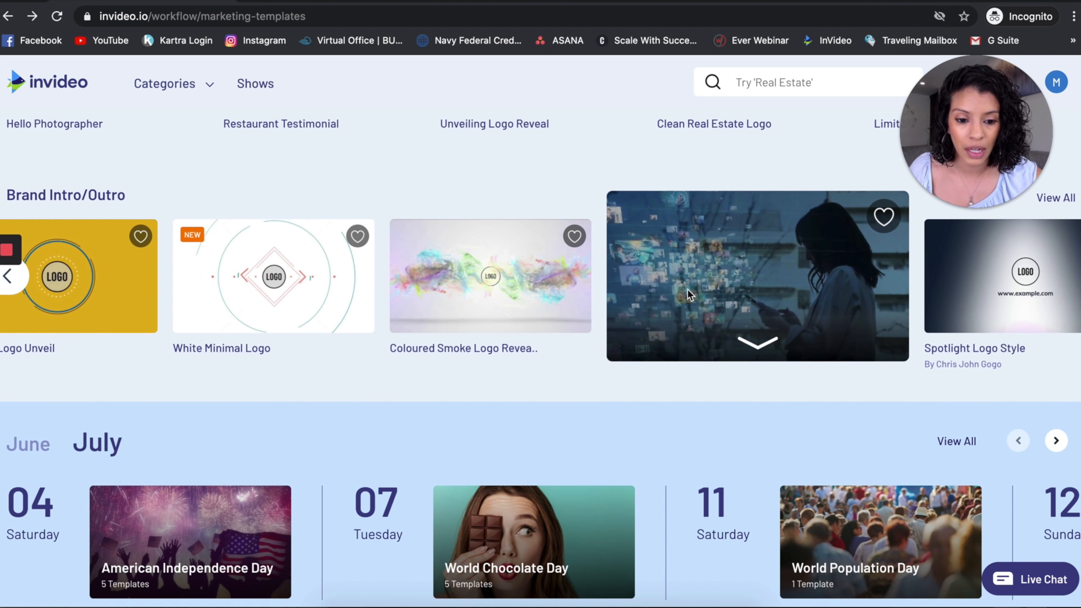
left_click(751, 346)
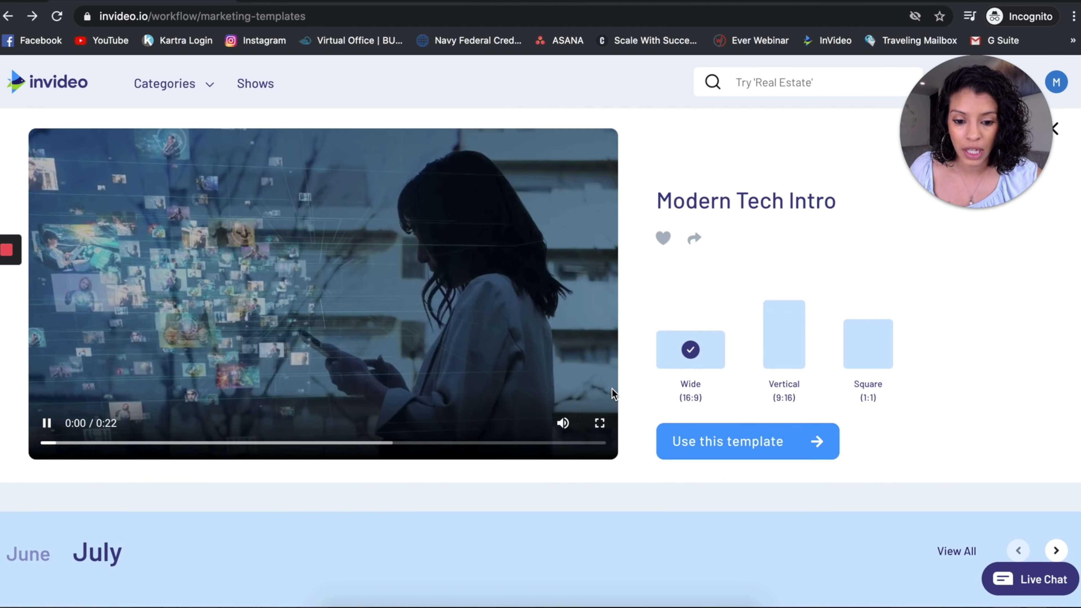
scroll(256, 261, "up", 1)
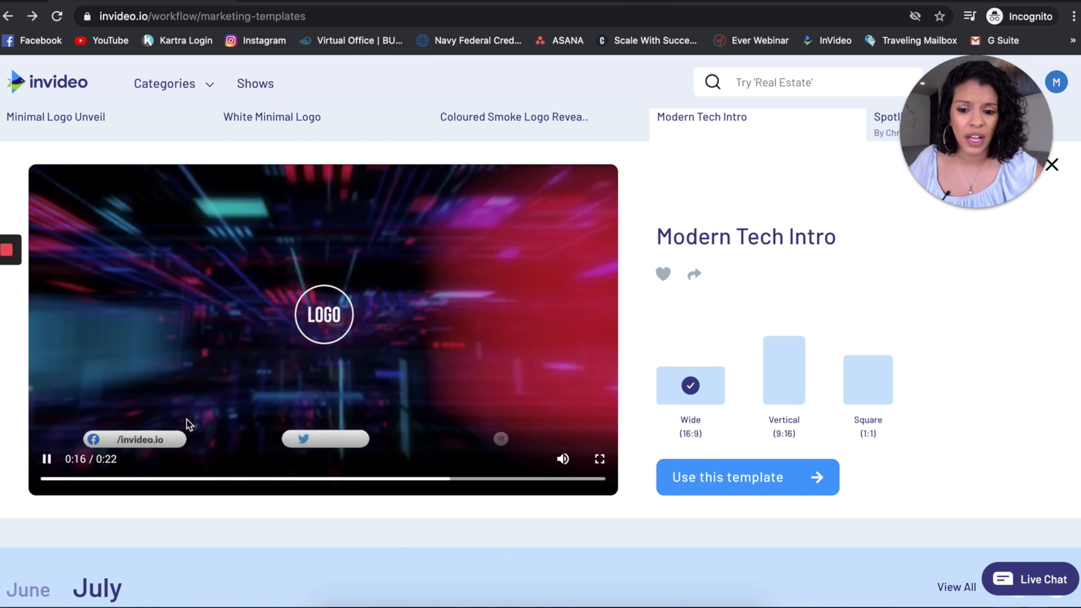
Open the Modern Tech Intro template in the wide (16:9) format for editing, and dismiss the brand logo upload.
scroll(553, 513, "up", 1)
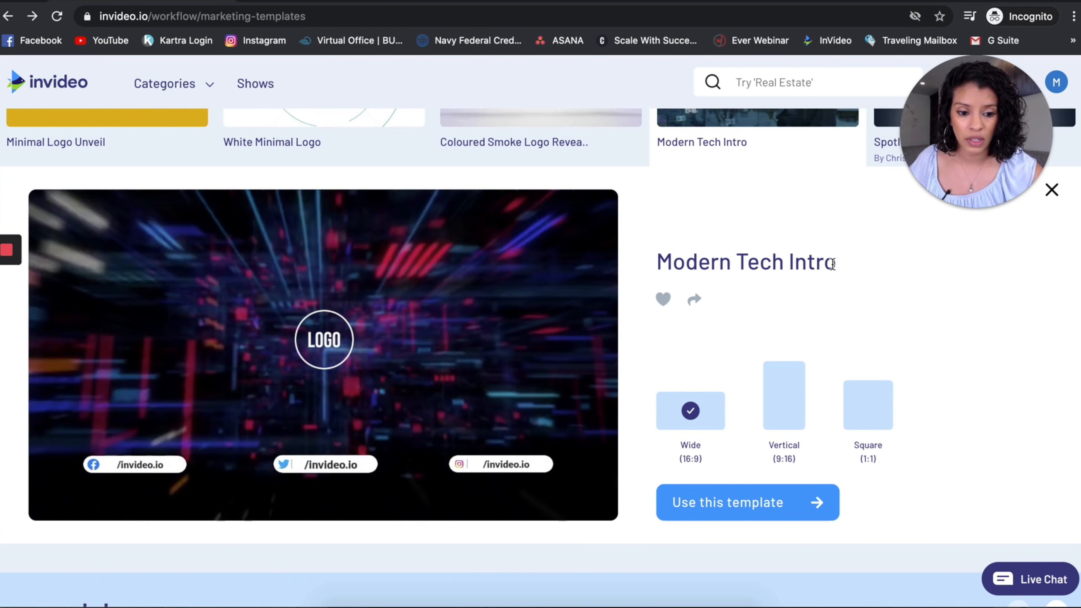
left_click(770, 504)
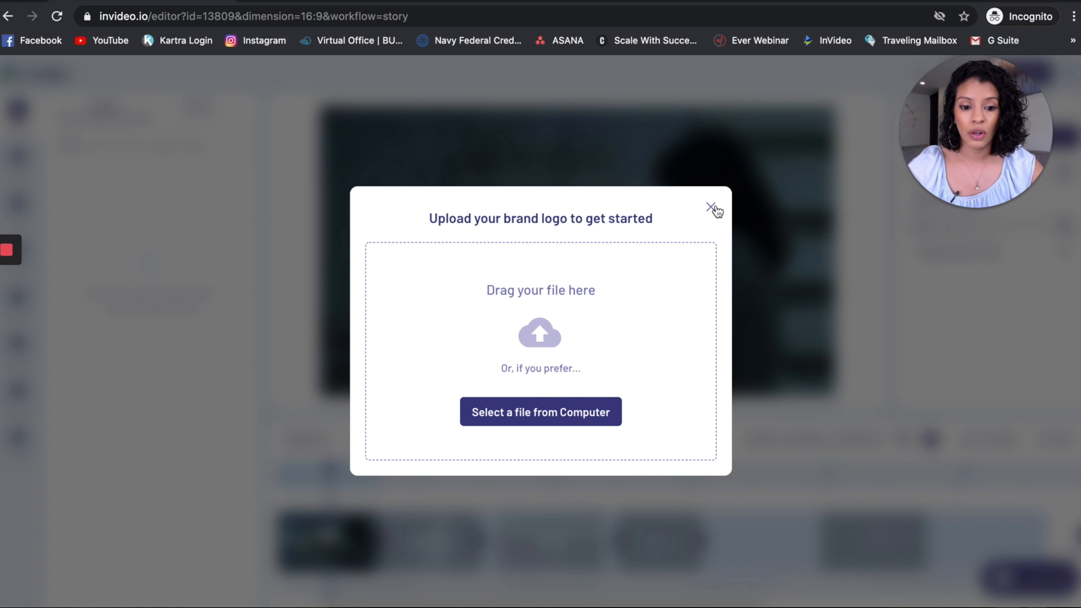
left_click(713, 210)
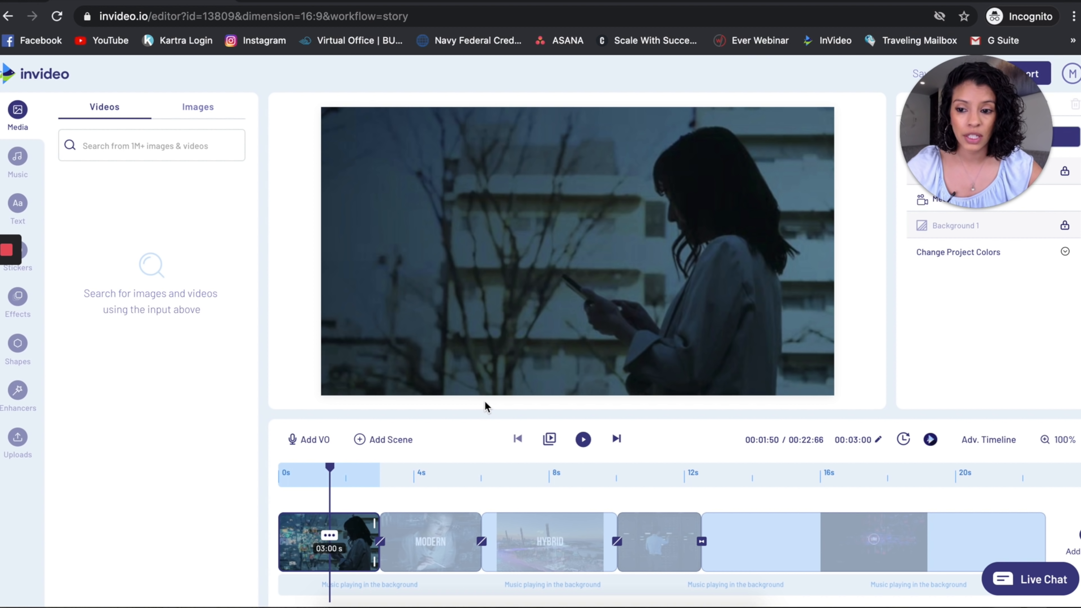
left_click_drag(943, 139, 288, 108)
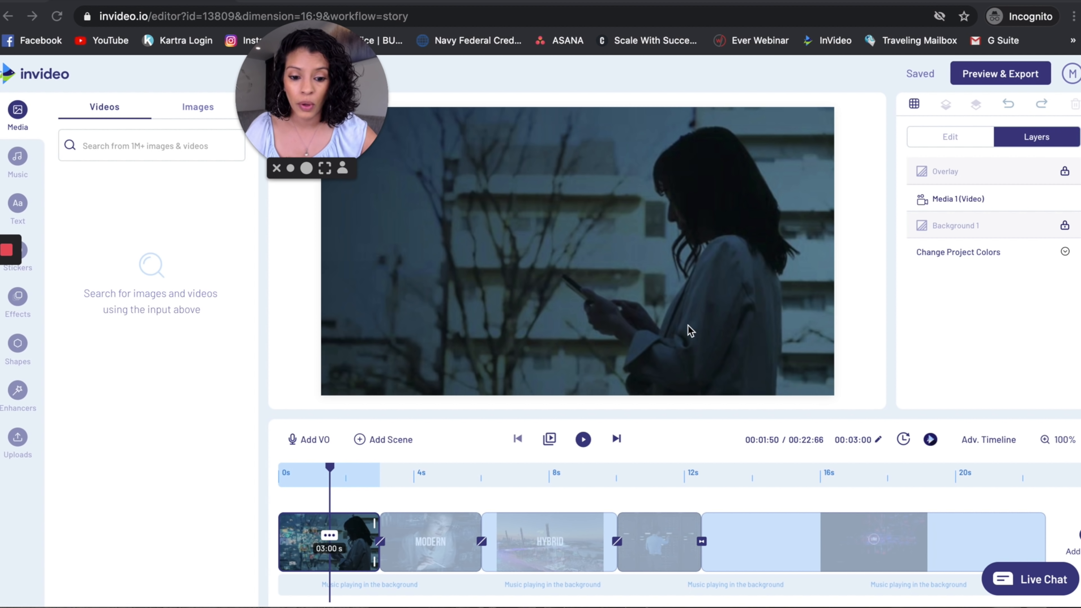
Scrub the timeline between the opening scene and the MODERN scene to preview them, ending on the MODERN scene.
left_click_drag(332, 470, 429, 471)
left_click_drag(329, 470, 443, 466)
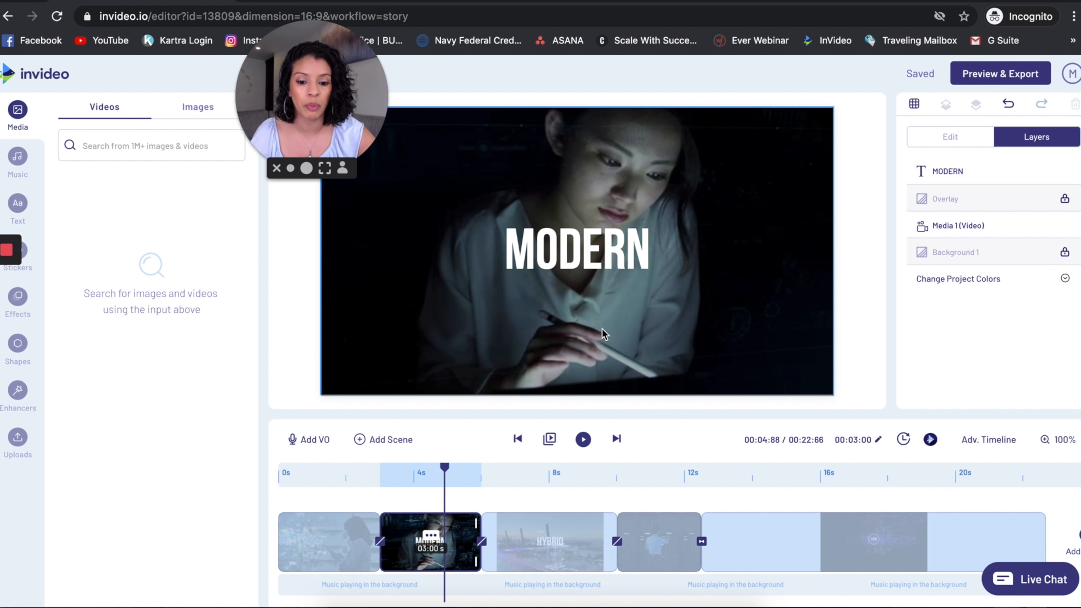
left_click_drag(445, 475, 336, 470)
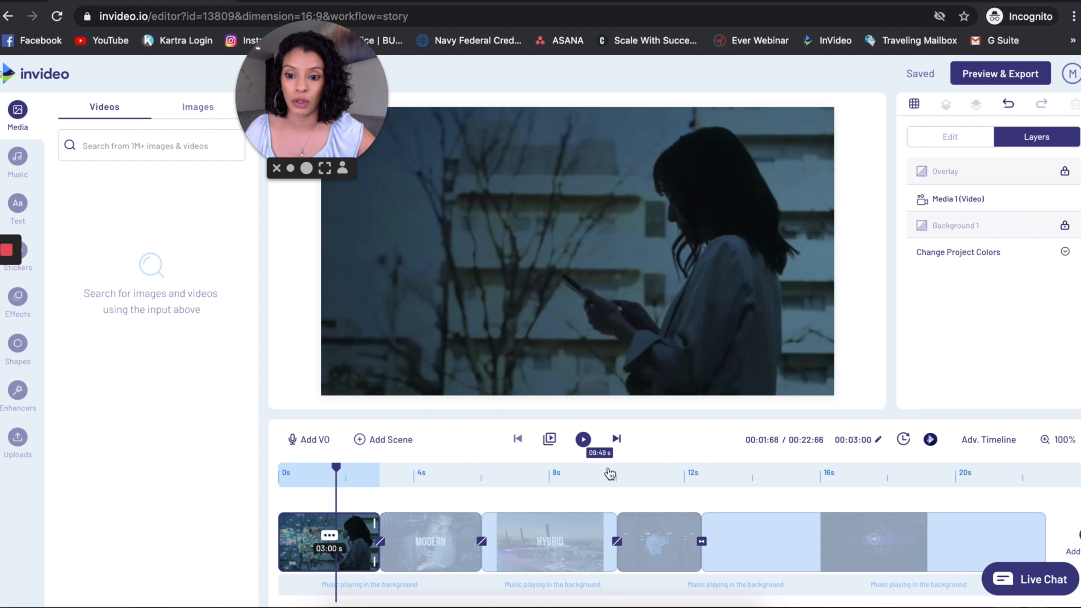
left_click(581, 441)
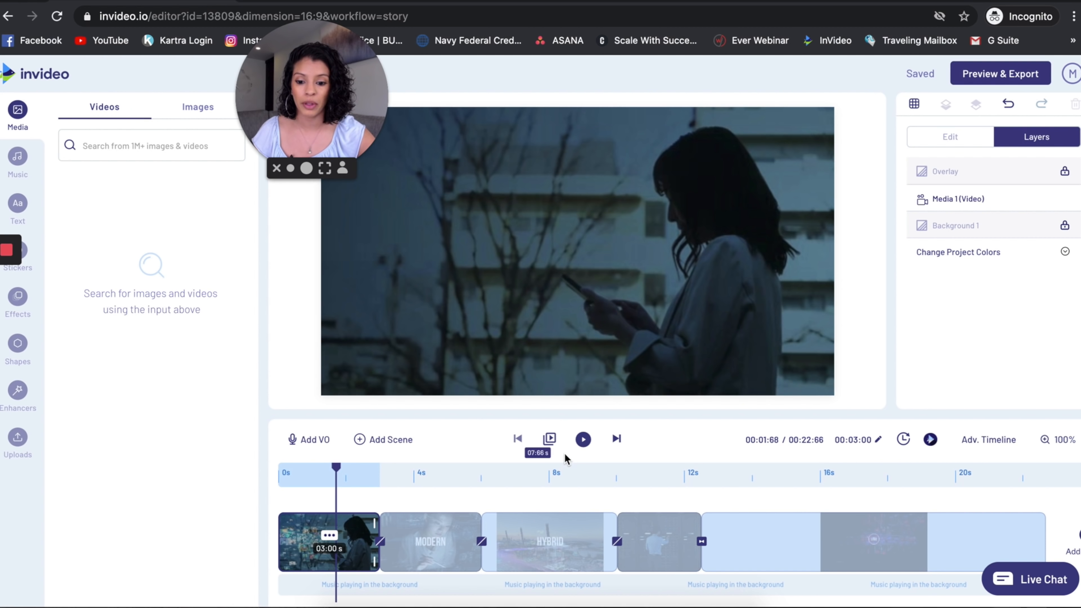
mouse_move(439, 532)
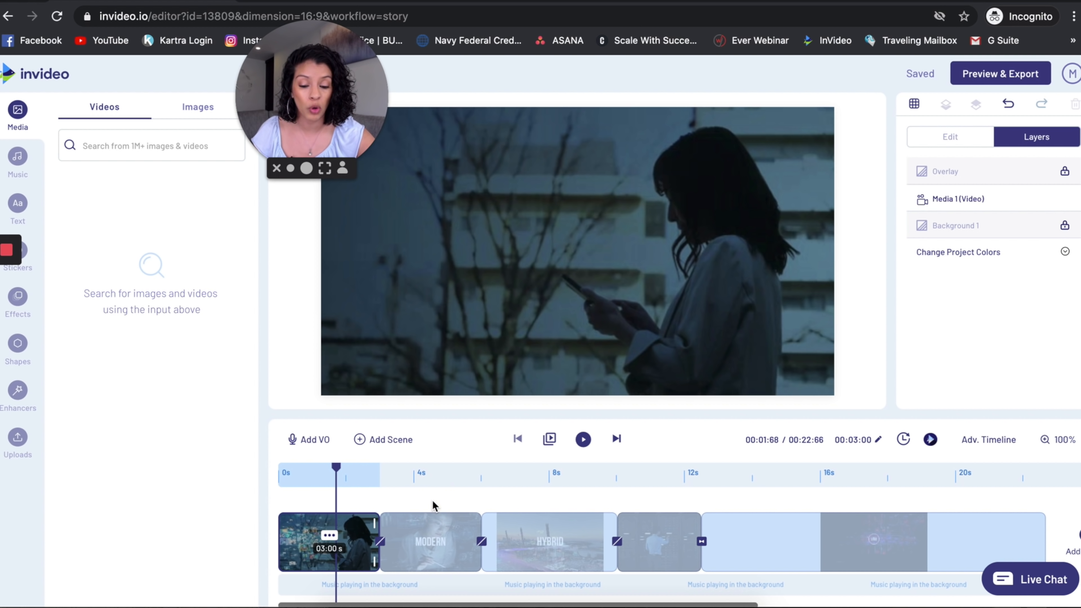
left_click_drag(337, 468, 427, 468)
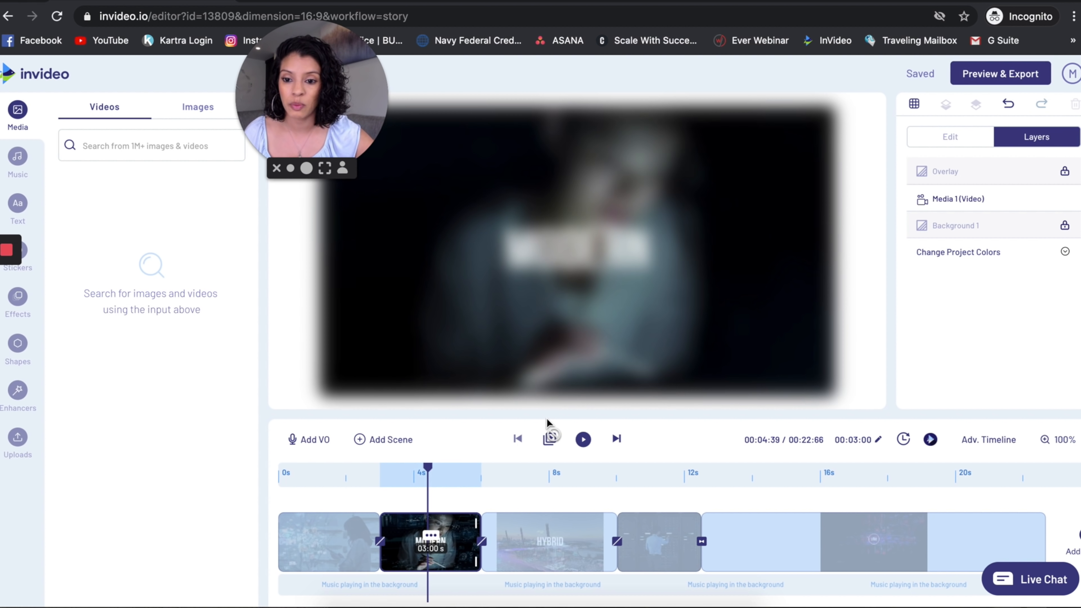
left_click(583, 439)
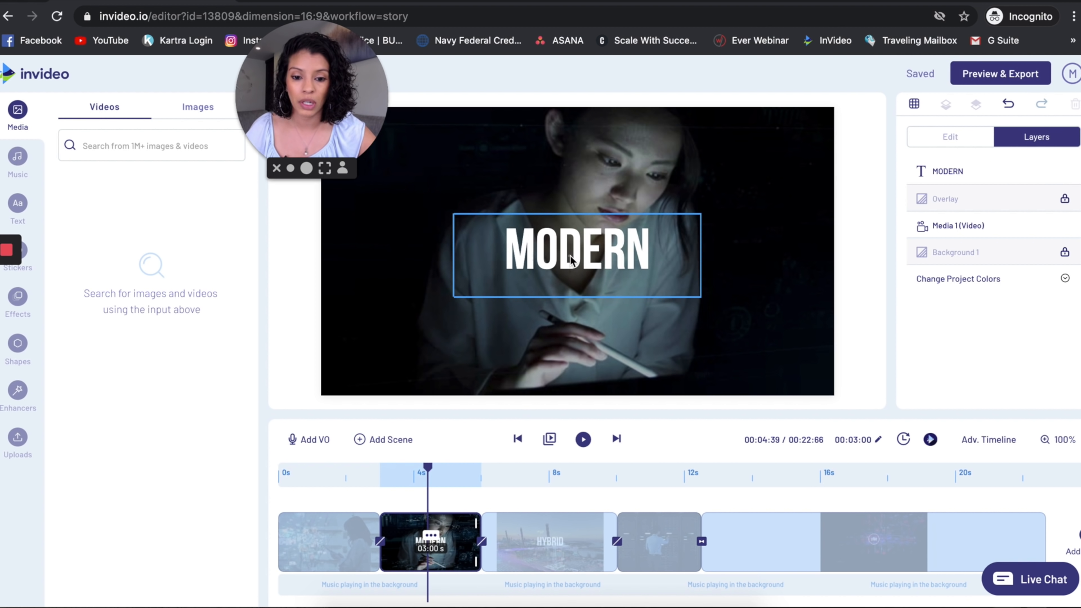
Replace the MODERN text in the second scene with "Technology" and move it to the lower right of the frame.
left_click(571, 259)
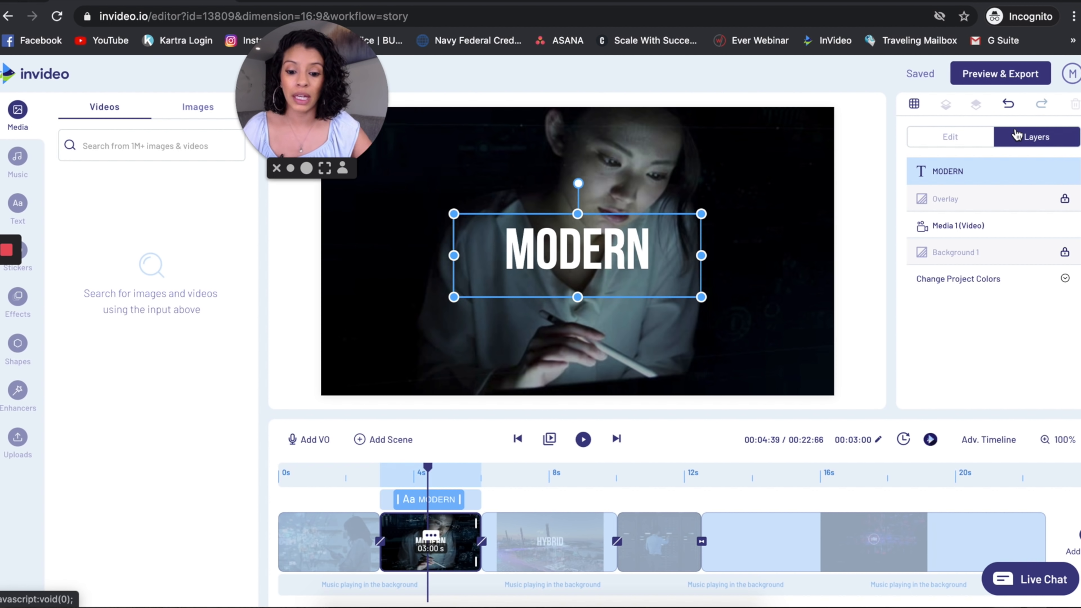
left_click(947, 170)
left_click(947, 202)
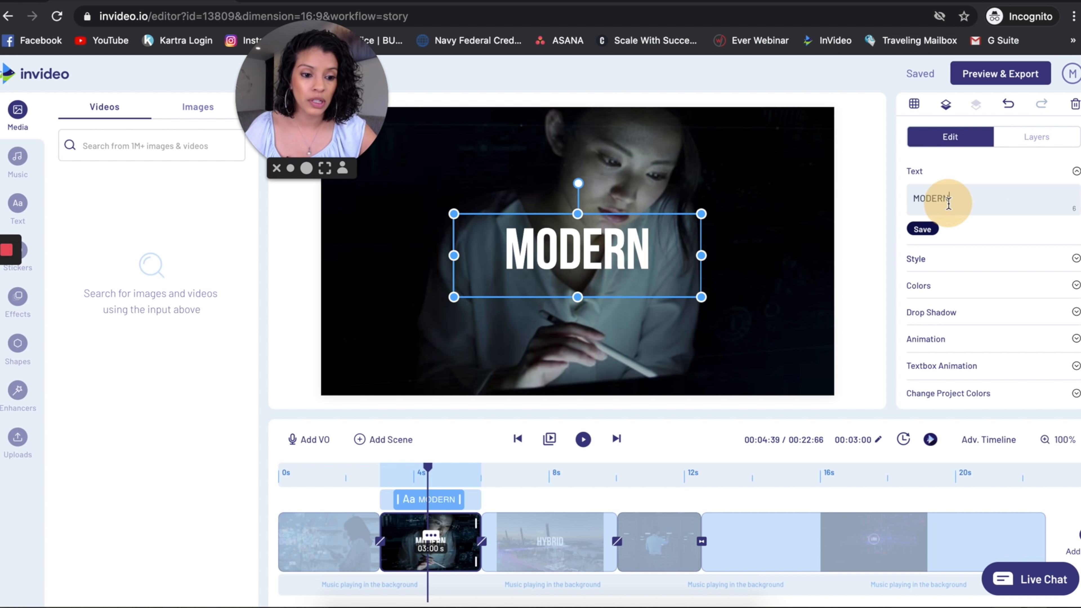
key("ctrl+a")
type("Tec")
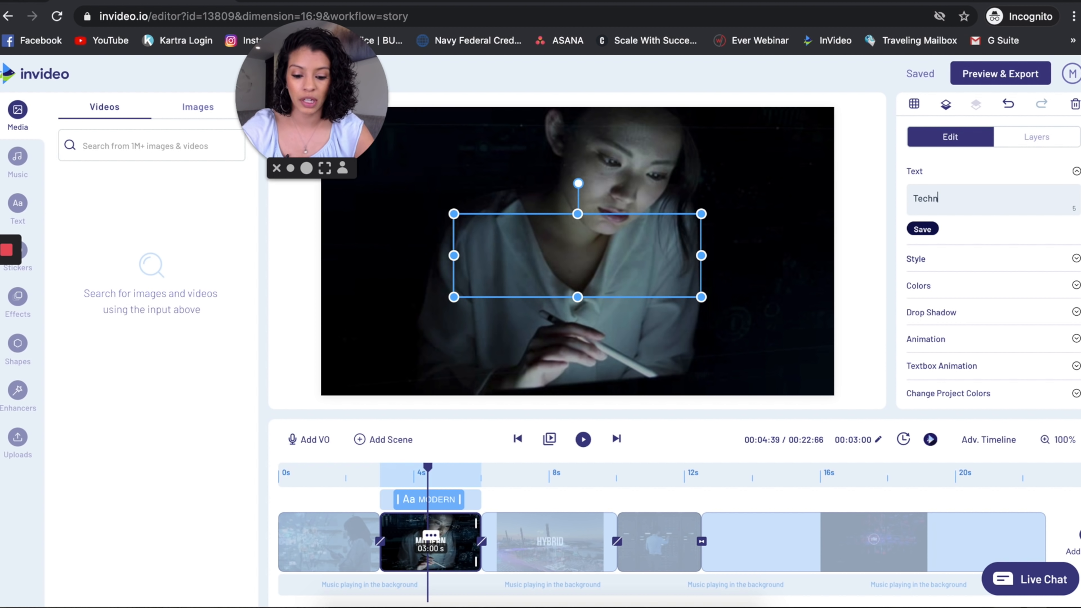
double_click(933, 207)
left_click(934, 208)
left_click(946, 199)
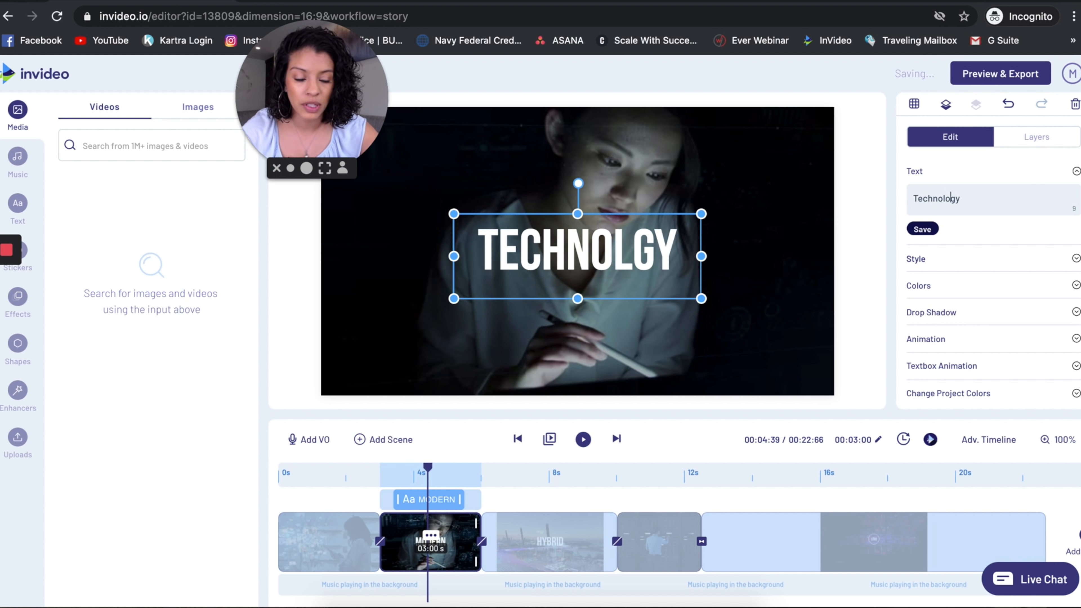
type("o")
left_click_drag(636, 234, 691, 339)
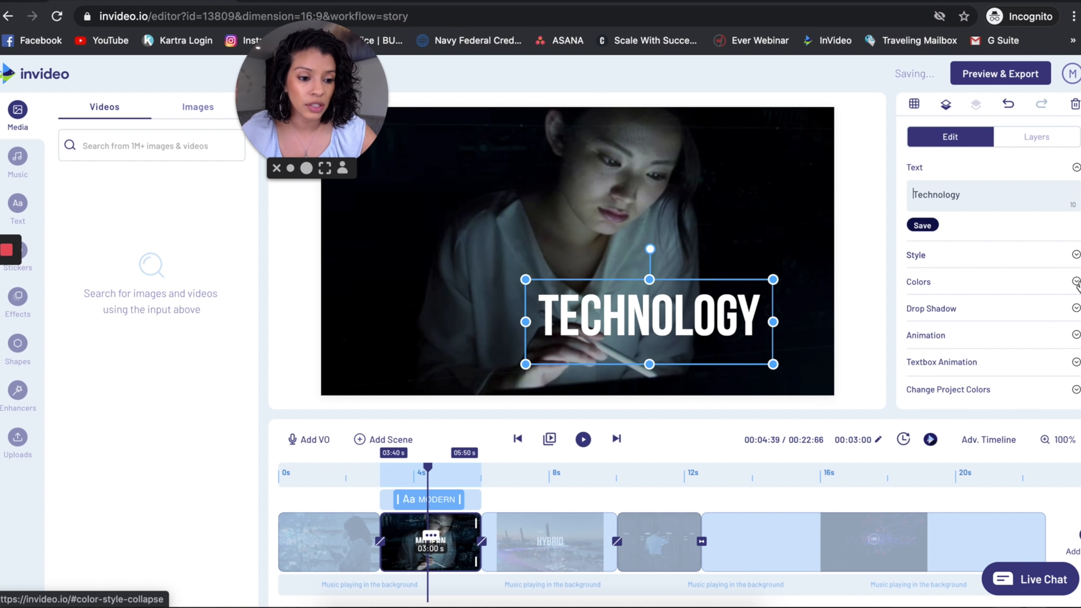
Set the Technology text's in-animation to Fade From Up Big, applied by Character.
left_click(1076, 335)
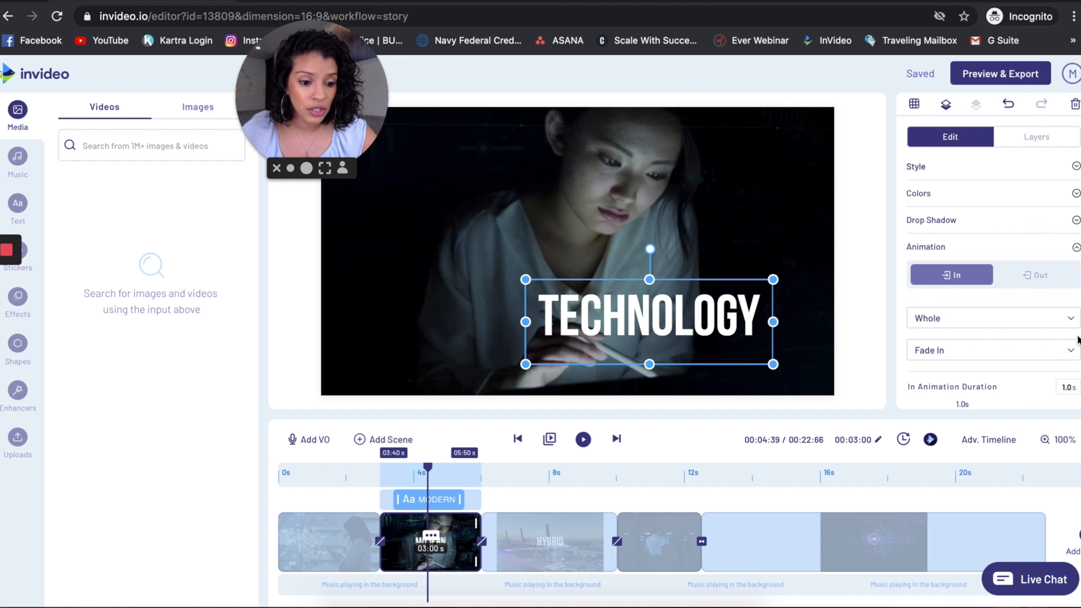
scroll(1030, 328, "down", 3)
left_click(1072, 249)
left_click(1070, 247)
left_click(1070, 280)
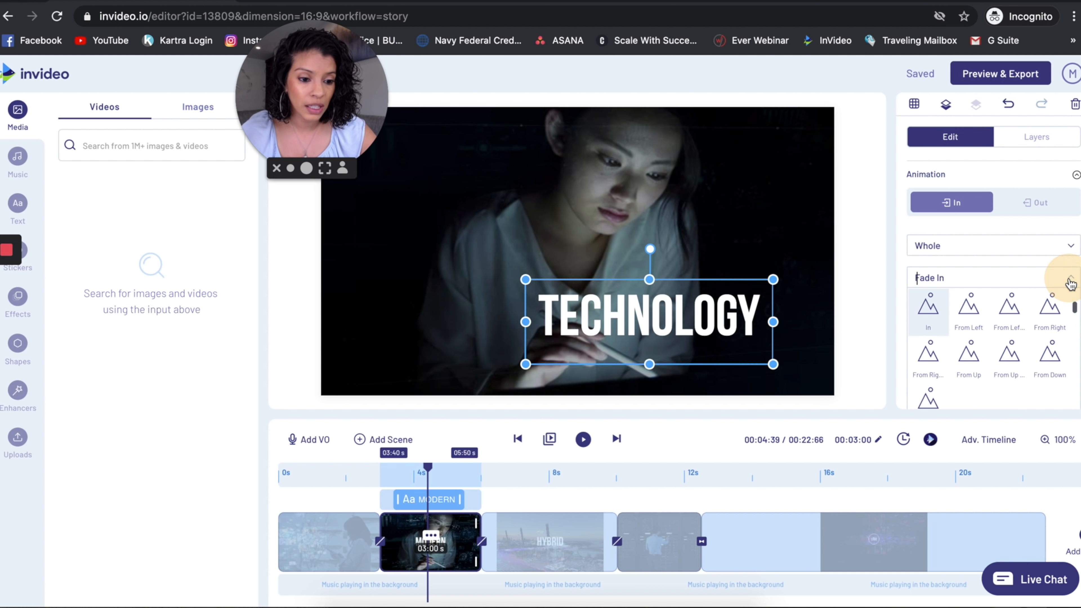
left_click(1010, 357)
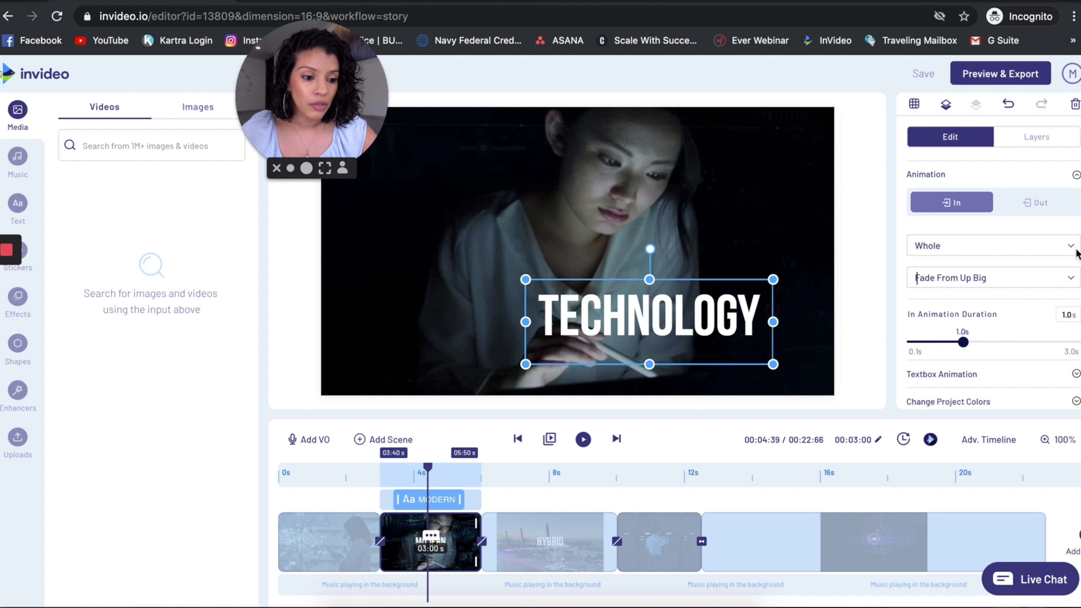
left_click(1076, 251)
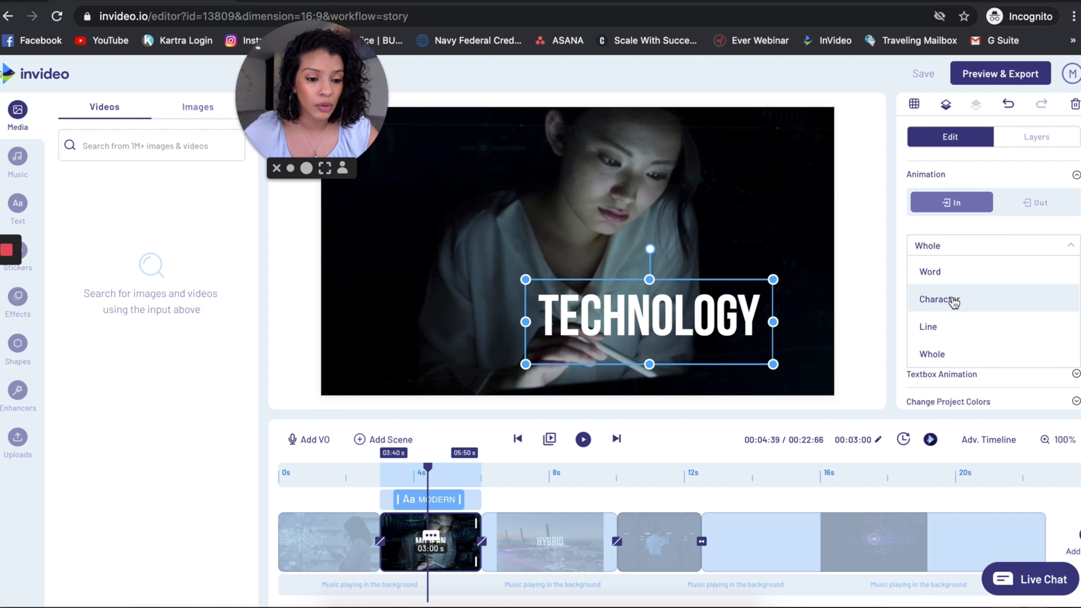
left_click(953, 301)
Look through the color and textbox animation options of the Technology text.
scroll(904, 286, "up", 3)
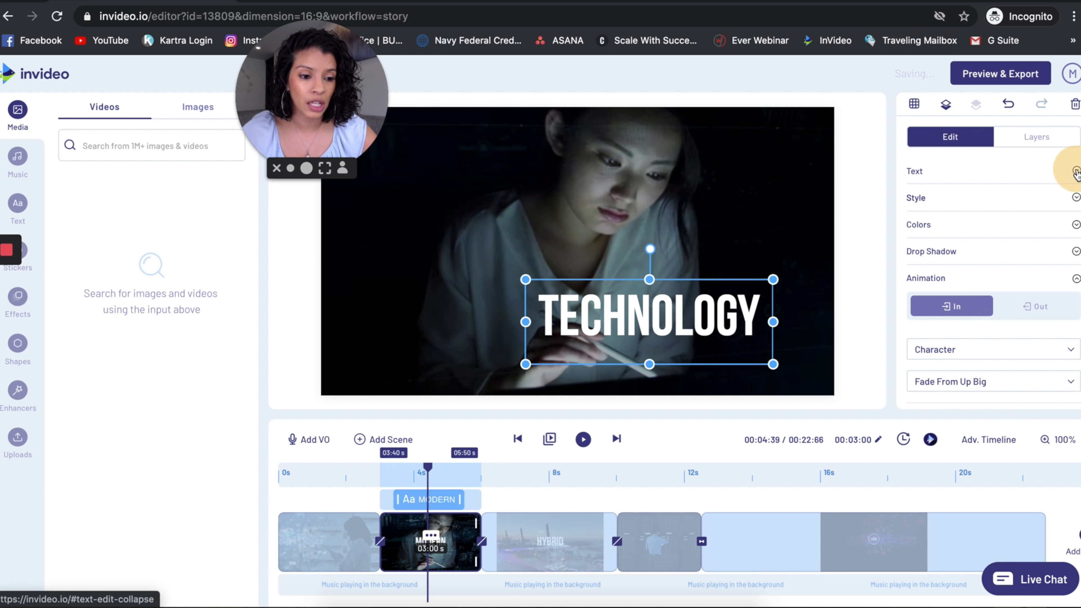
left_click(1075, 173)
left_click(1074, 224)
scroll(949, 301, "down", 2)
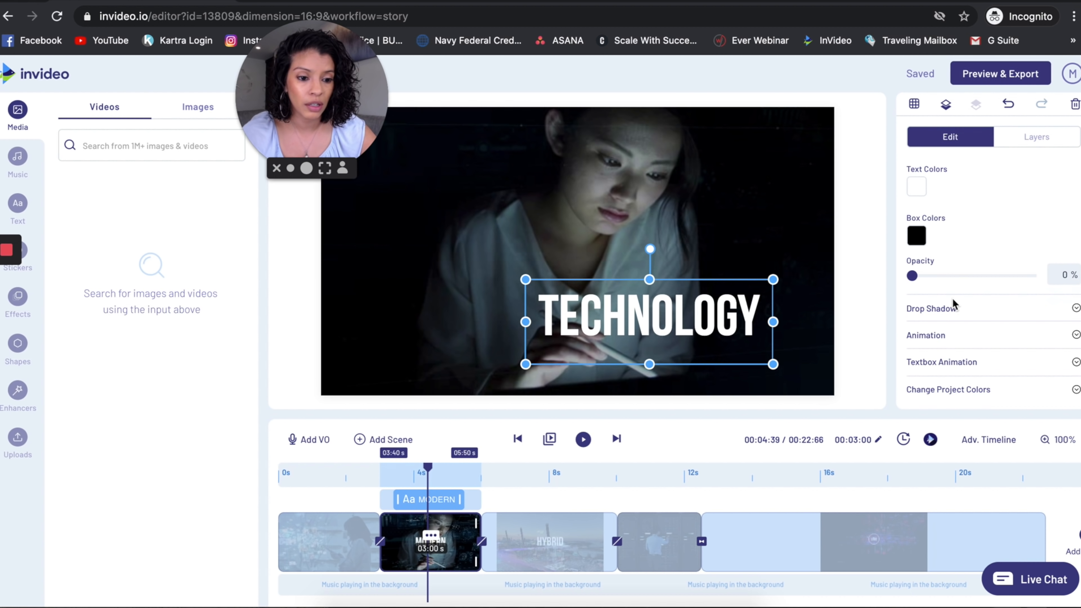
scroll(948, 277, "up", 1)
left_click(917, 209)
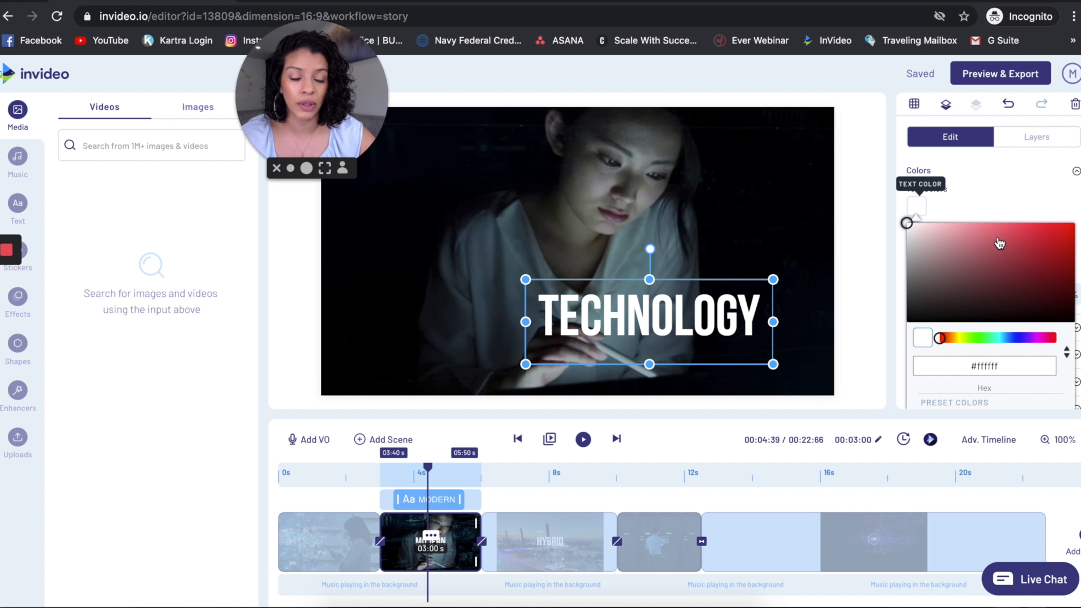
left_click(1000, 184)
left_click(1004, 180)
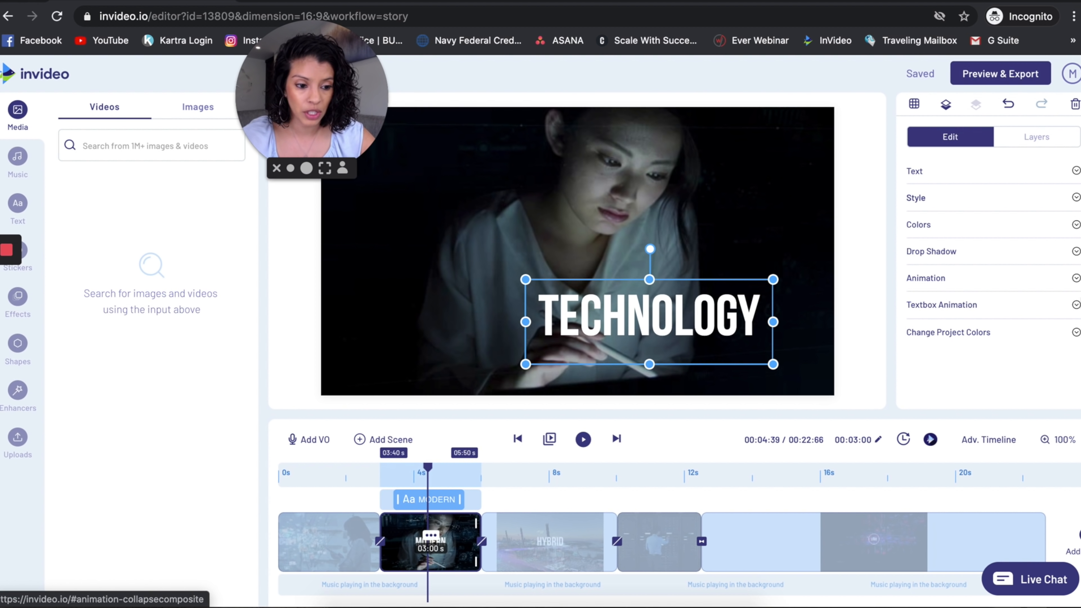
left_click(1075, 305)
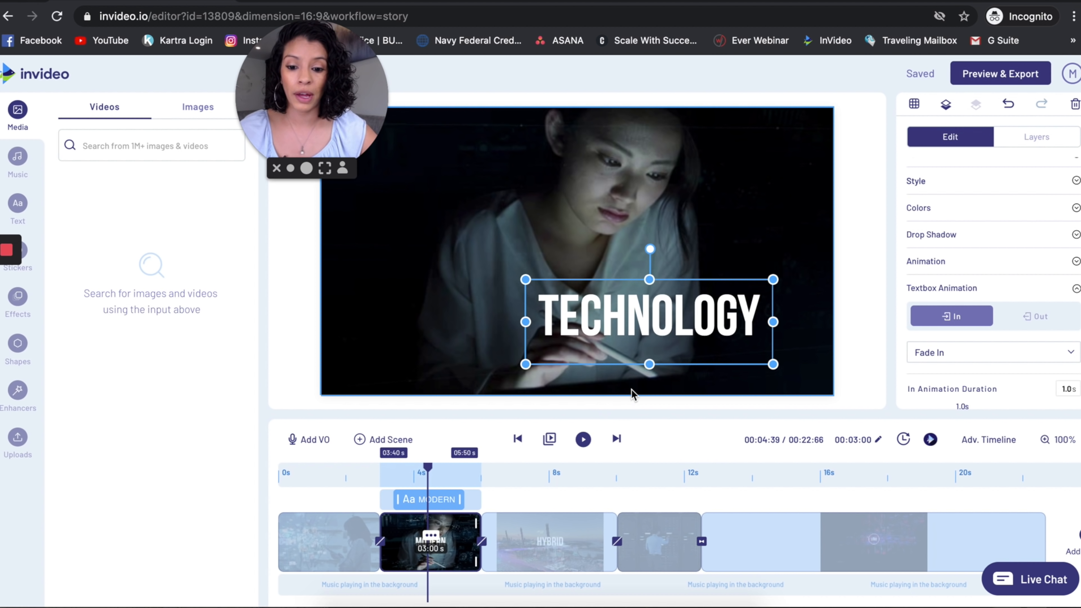
Replace the LOGO placeholder in the closing scene with the uploaded brand logo and enlarge it.
left_click(460, 376)
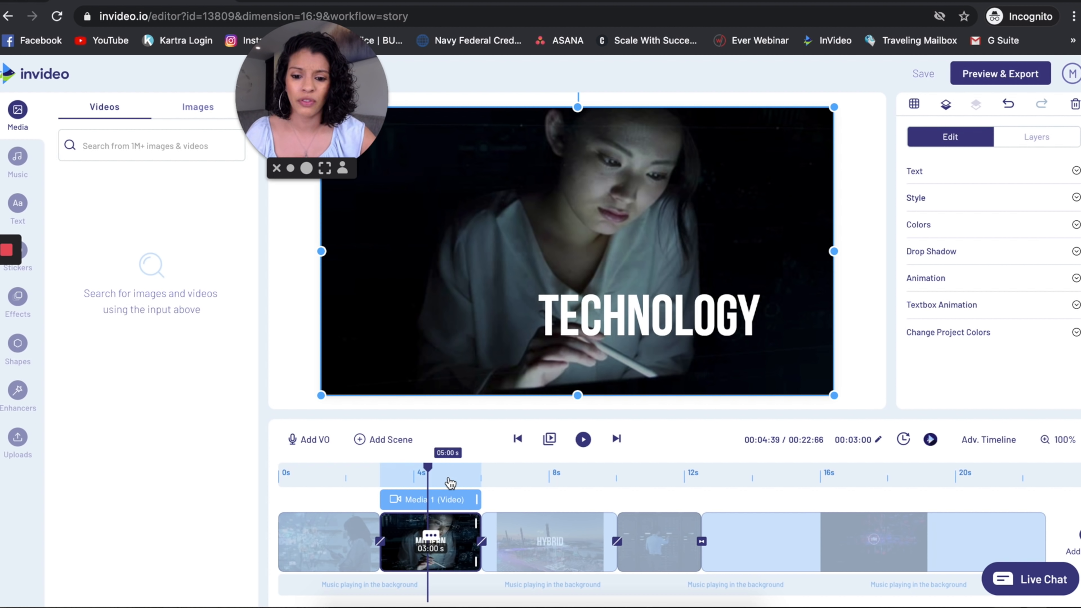
left_click_drag(482, 470, 857, 476)
left_click(572, 256)
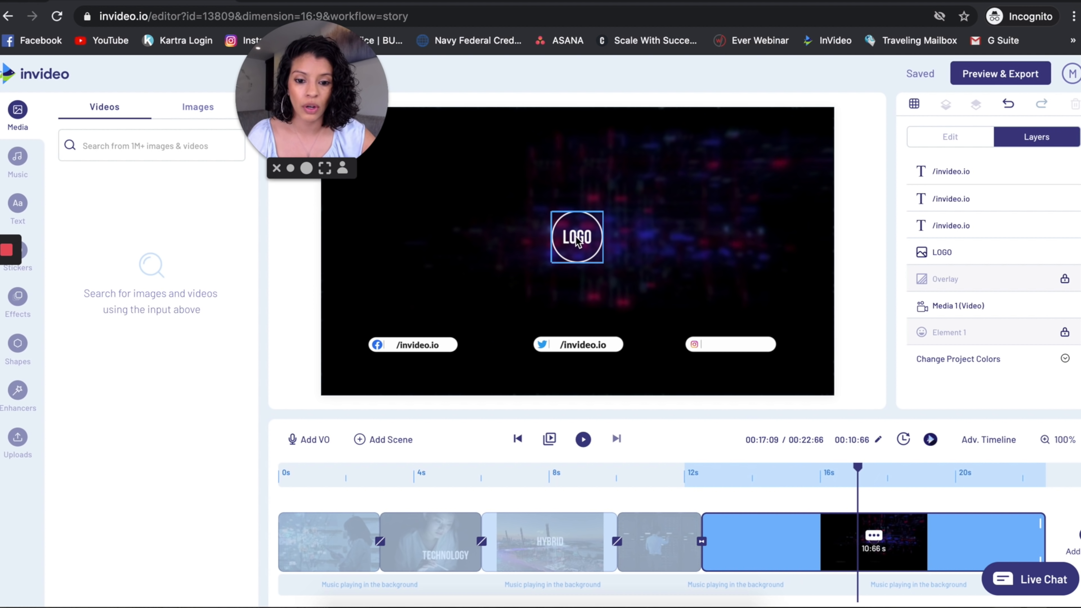
left_click(16, 441)
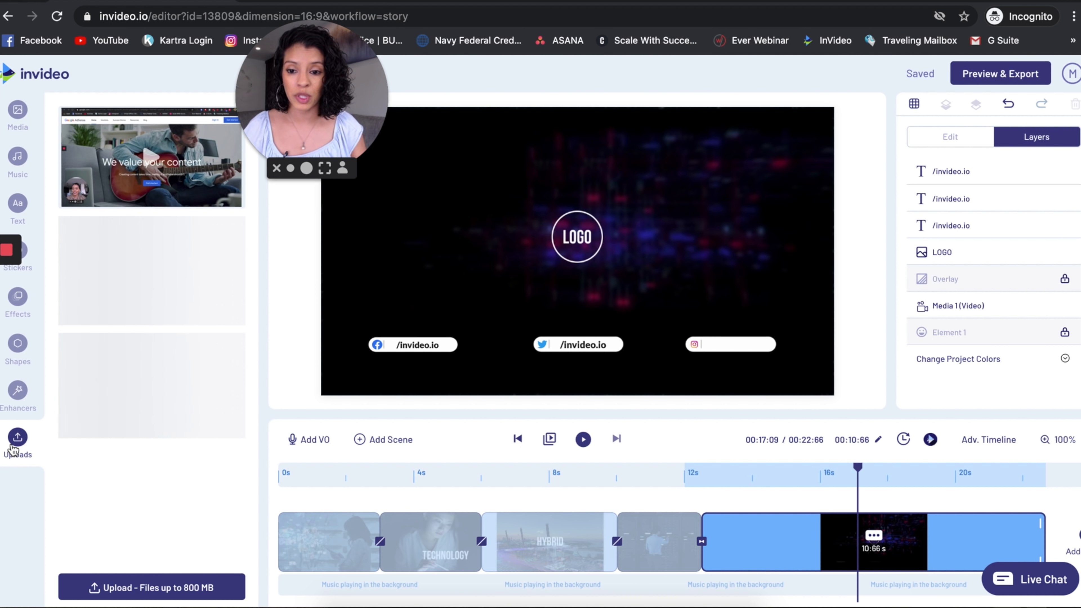
left_click_drag(323, 97, 1013, 94)
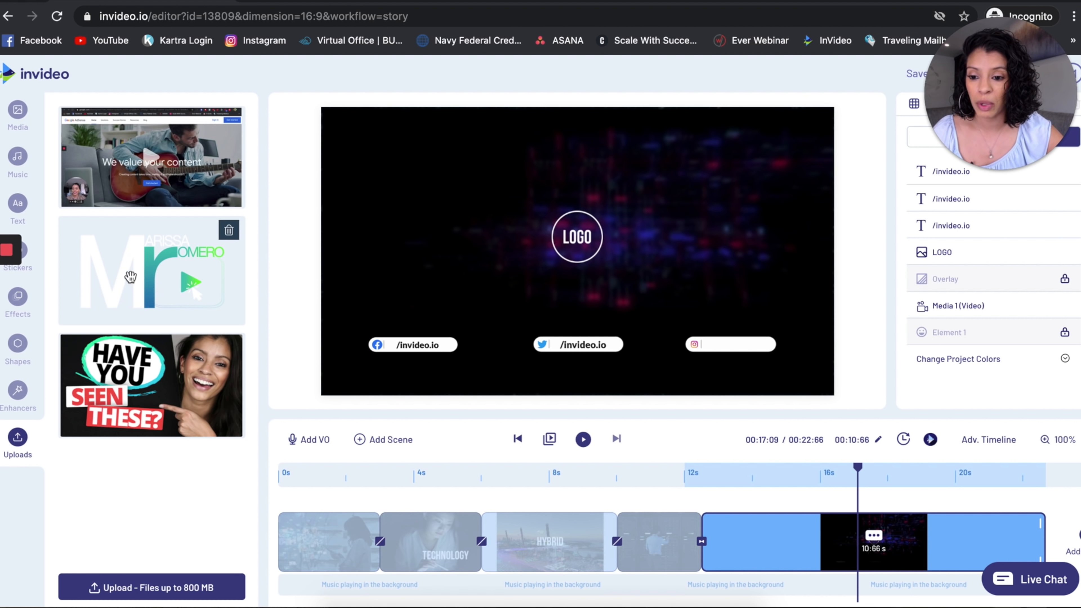
left_click_drag(127, 275, 572, 234)
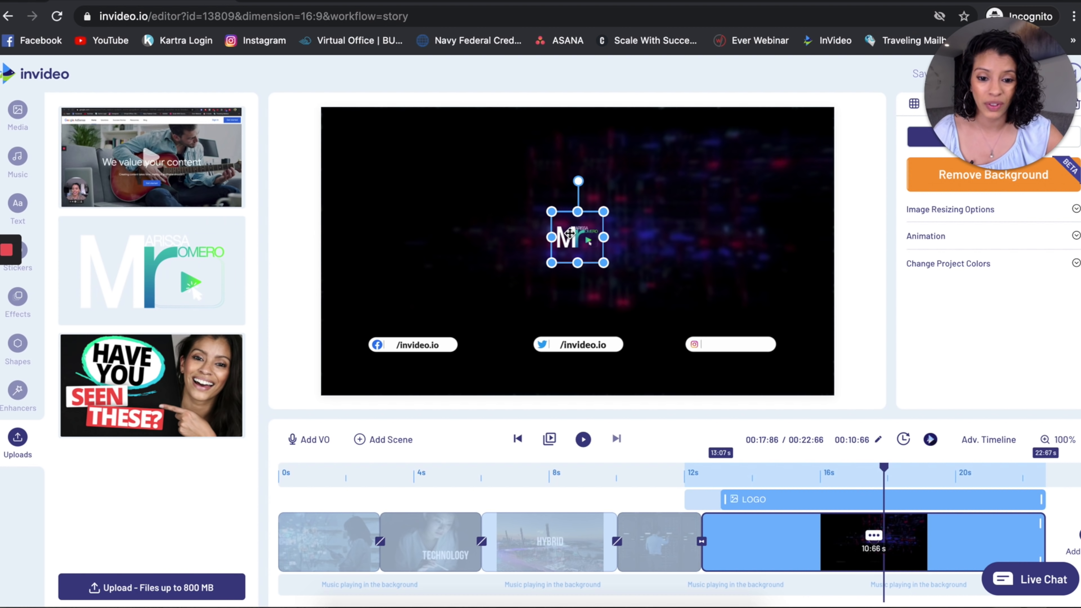
left_click_drag(572, 234, 509, 169)
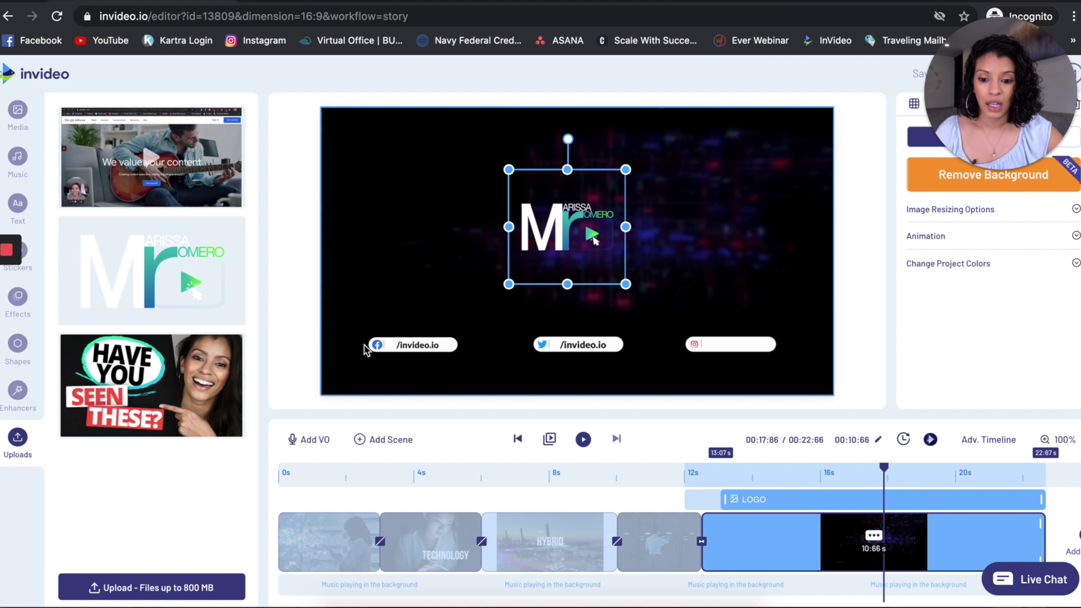
Replace the Facebook handle in the closing scene with the brand owner's Facebook handle, keeping the leading slash.
left_click(393, 345)
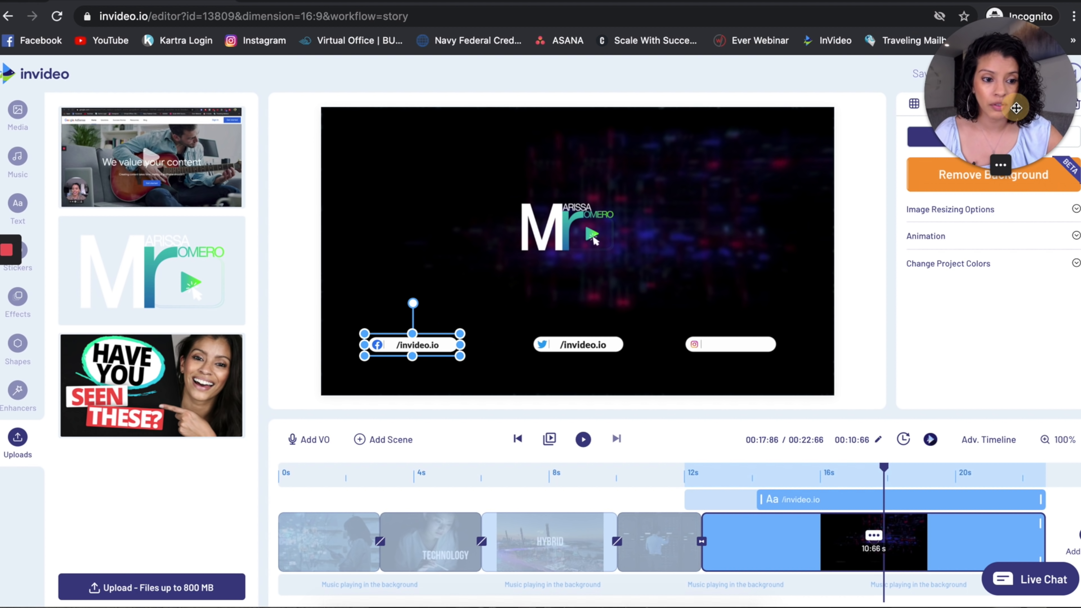
left_click_drag(1015, 108, 745, 66)
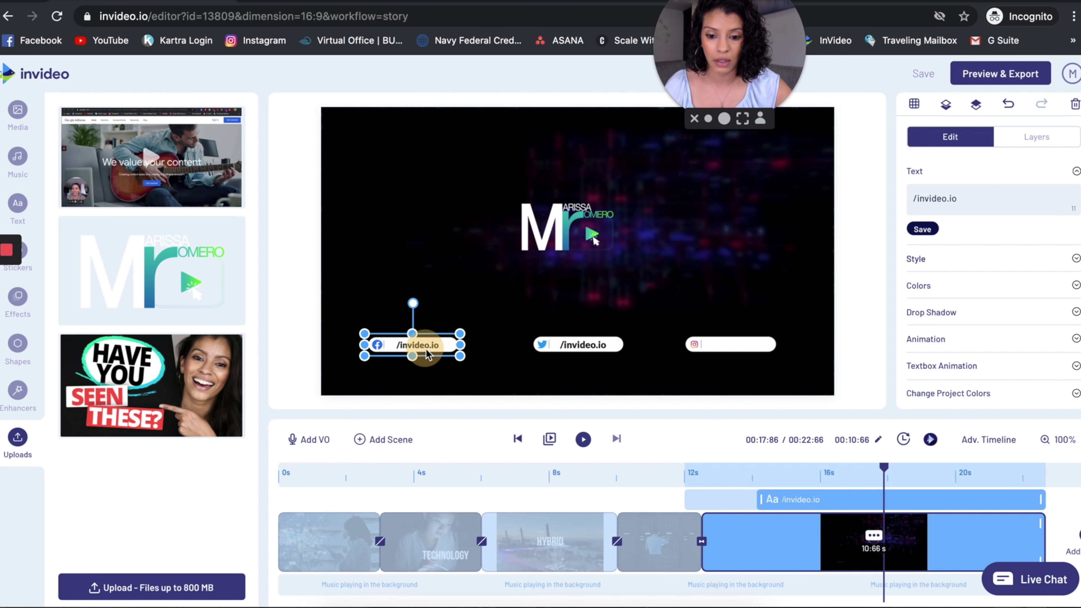
left_click_drag(965, 201, 917, 199)
type("marissaeliseromer")
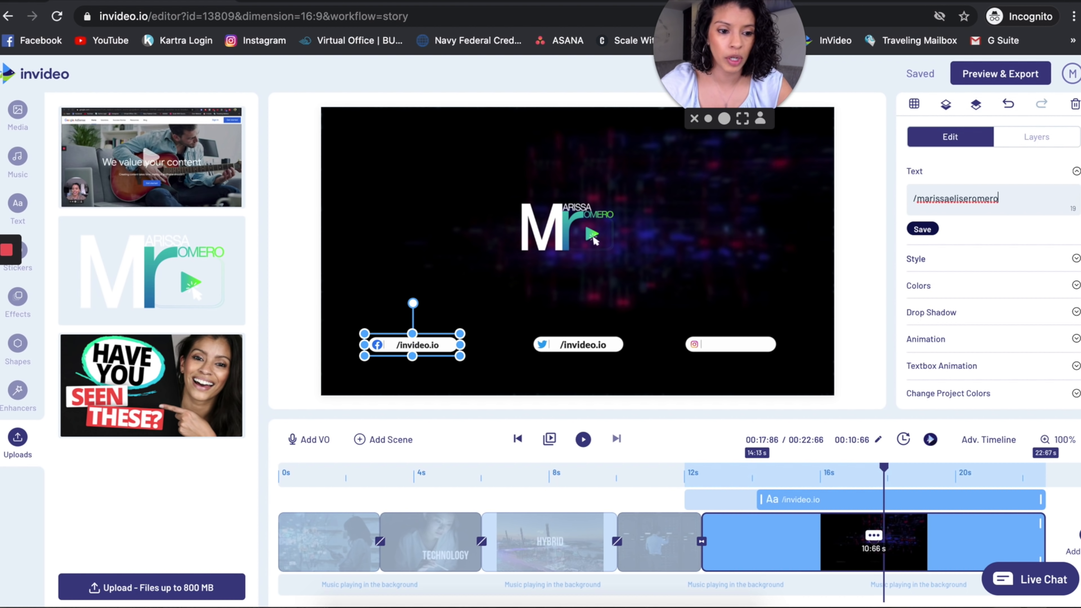
Replace the Twitter handle in the closing scene with the brand owner's Twitter handle, keeping the leading slash.
left_click(572, 345)
double_click(577, 342)
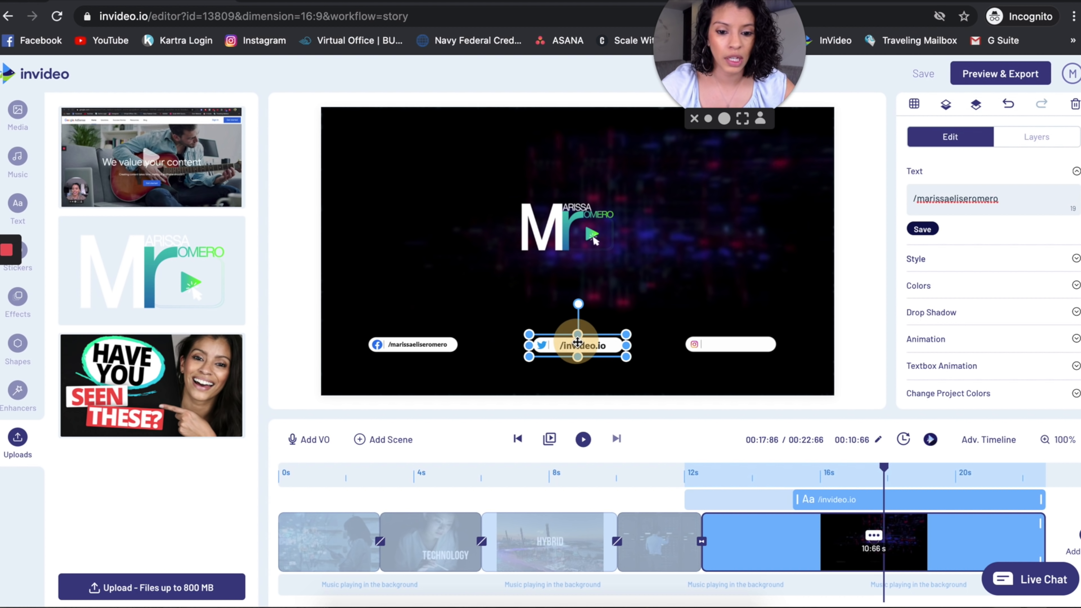
left_click_drag(954, 199, 919, 200)
type("marissaromero")
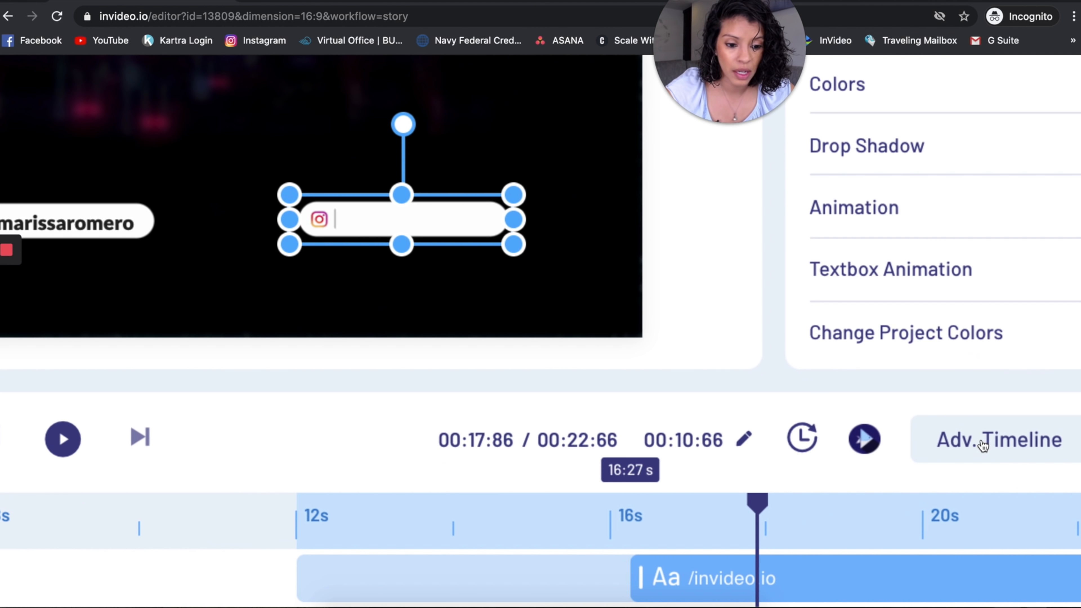
Select the Instagram text through its layer in the advanced timeline and replace it with the brand owner's Instagram handle, keeping the leading slash.
scroll(983, 444, "right", 3)
left_click(827, 447)
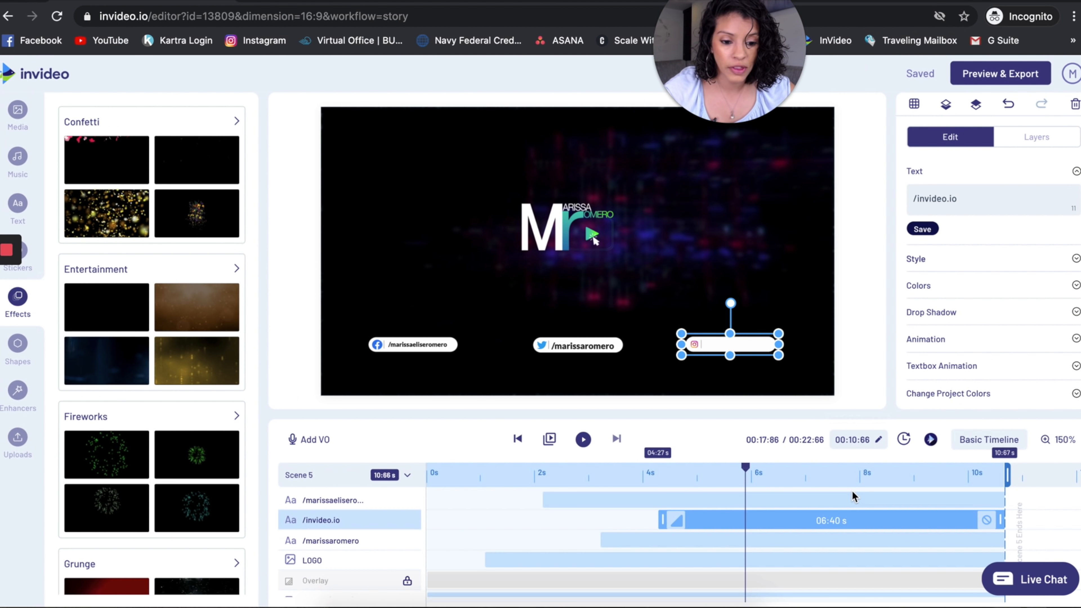
scroll(852, 490, "down", 1)
scroll(852, 491, "up", 2)
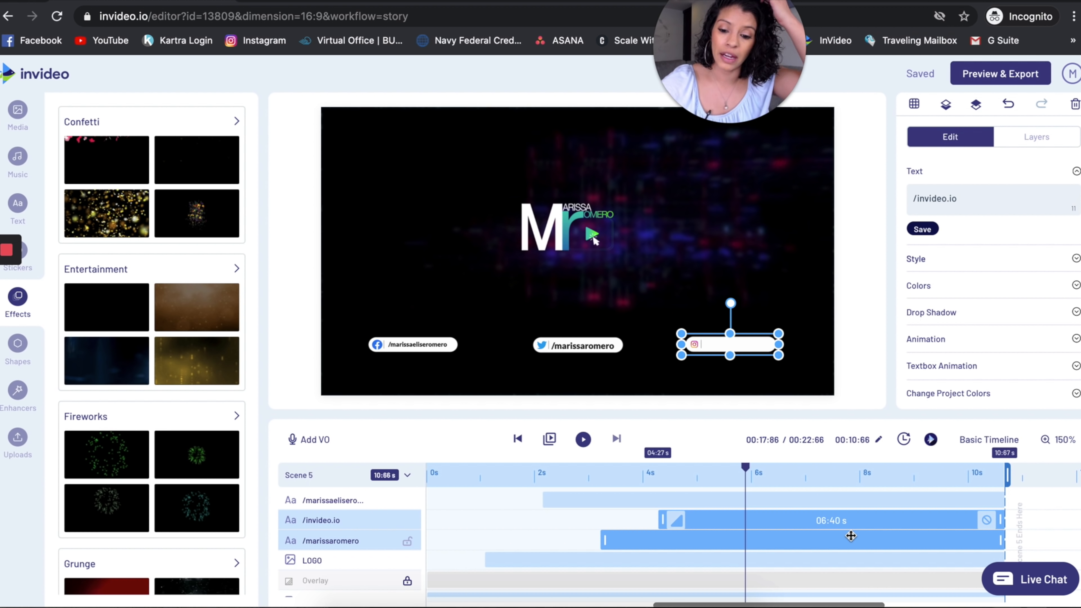
left_click(408, 344)
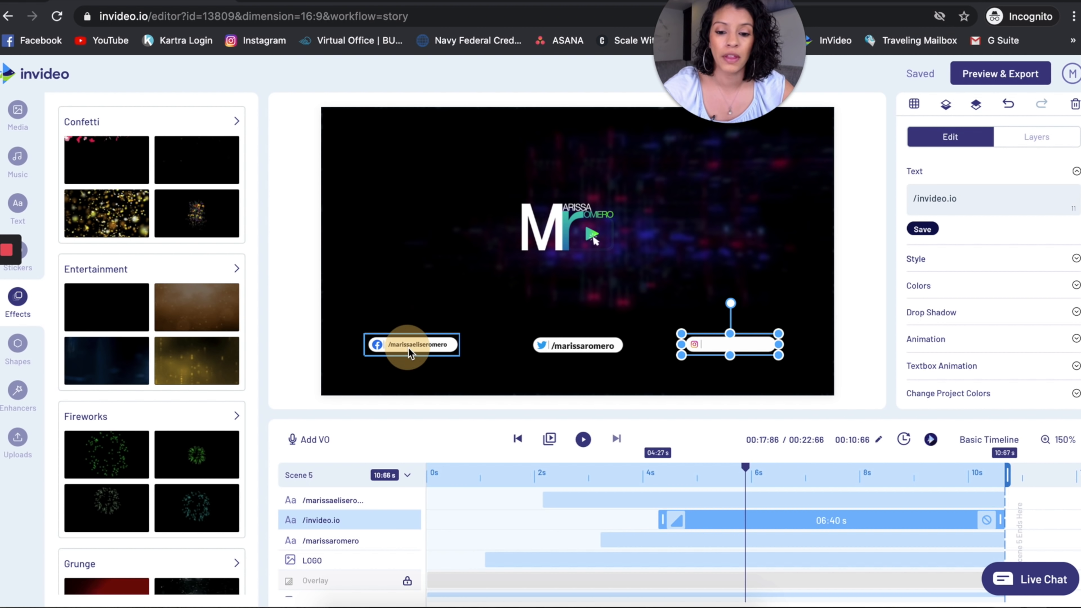
left_click(340, 508)
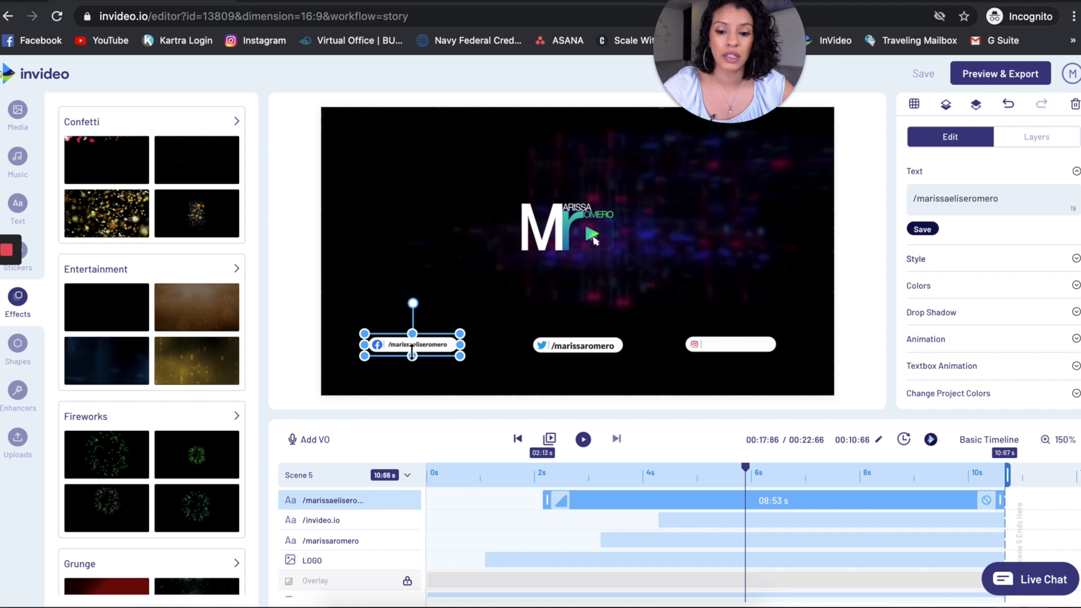
left_click(365, 520)
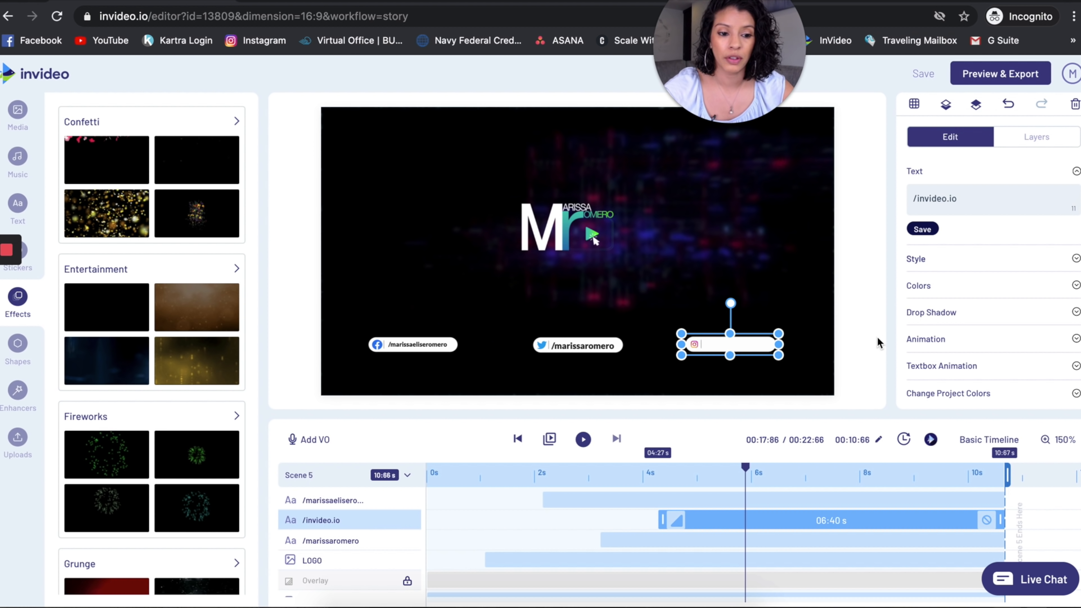
left_click(955, 201)
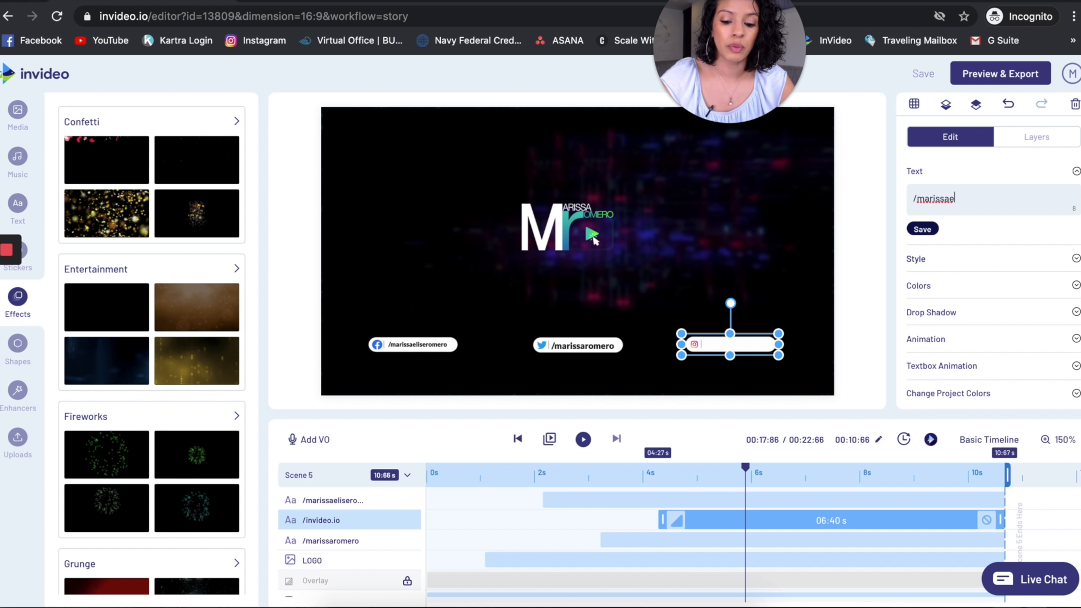
type("ero")
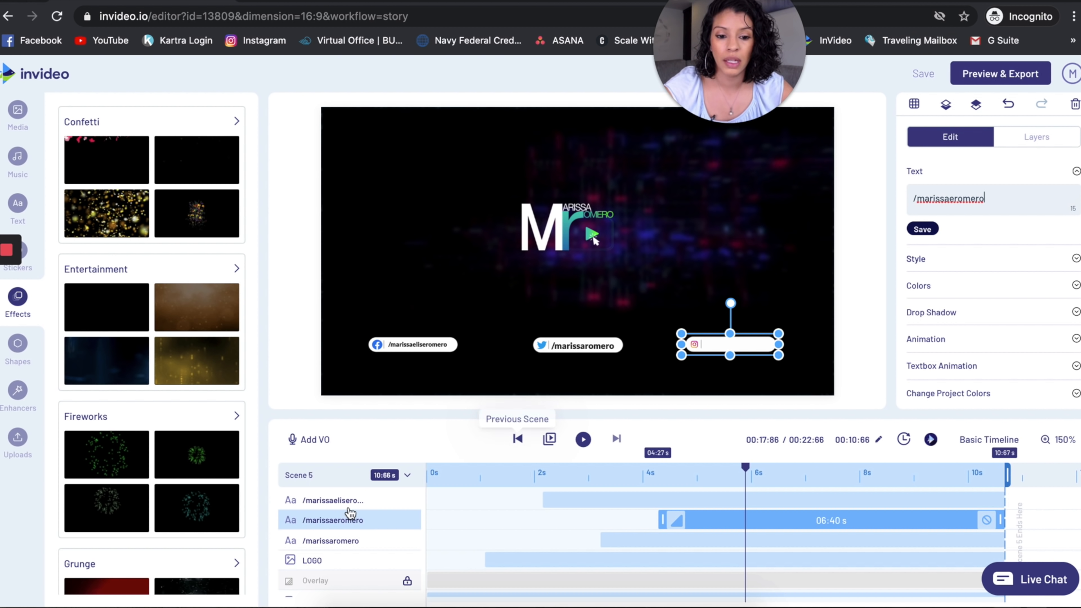
Go through the closing scene's timeline layers and scrub the playhead to check the logo and the three social handles.
left_click(362, 543)
left_click(355, 564)
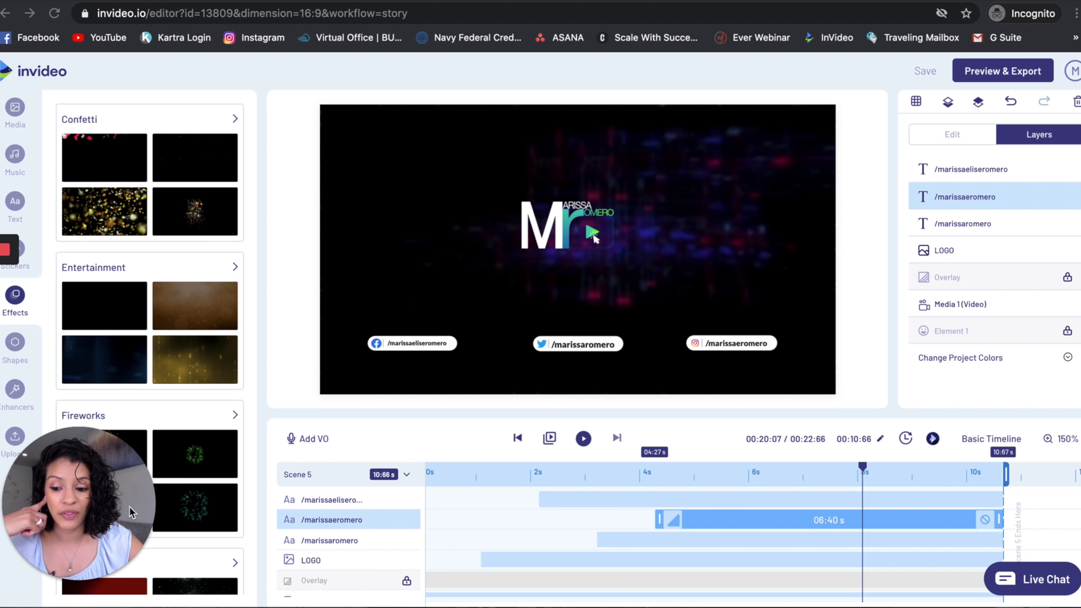
left_click_drag(84, 514, 284, 110)
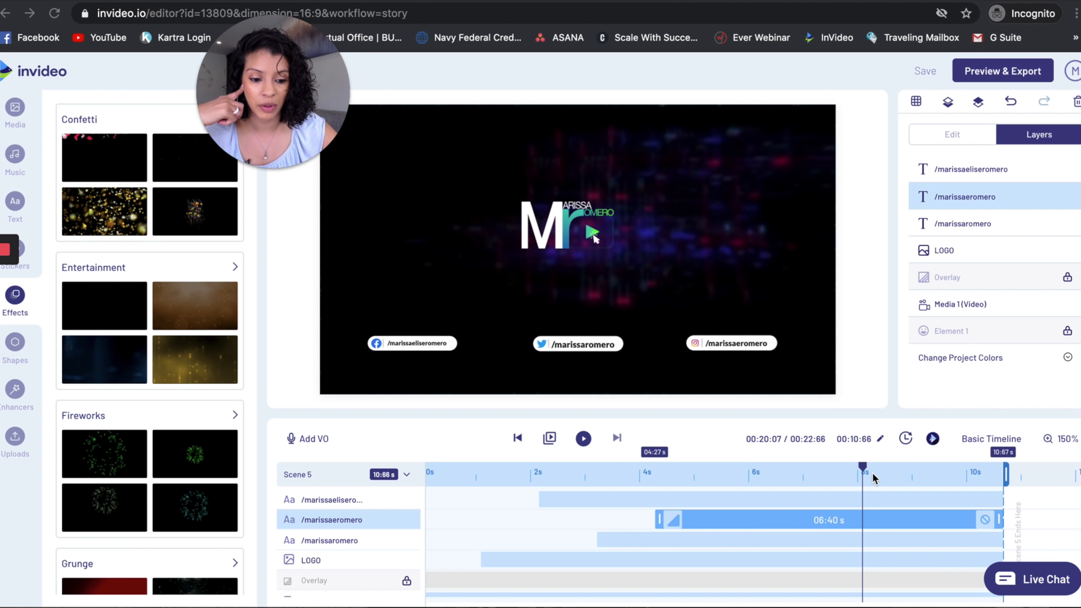
left_click_drag(862, 468, 729, 477)
left_click_drag(859, 466, 903, 450)
Preview the complete intro video and export it.
left_click(994, 70)
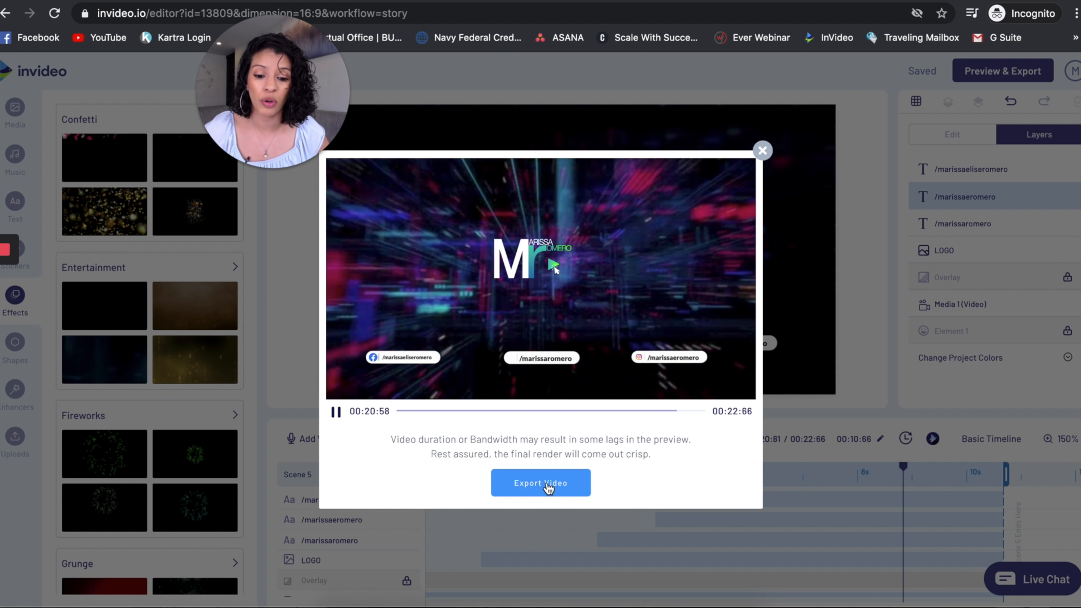
left_click(547, 484)
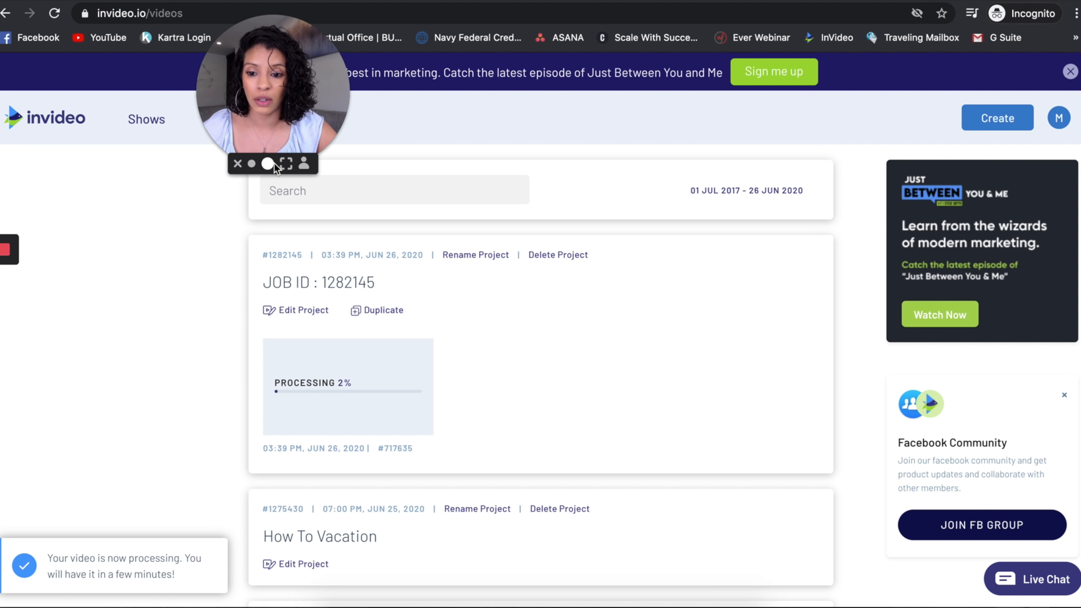
left_click_drag(282, 140, 214, 262)
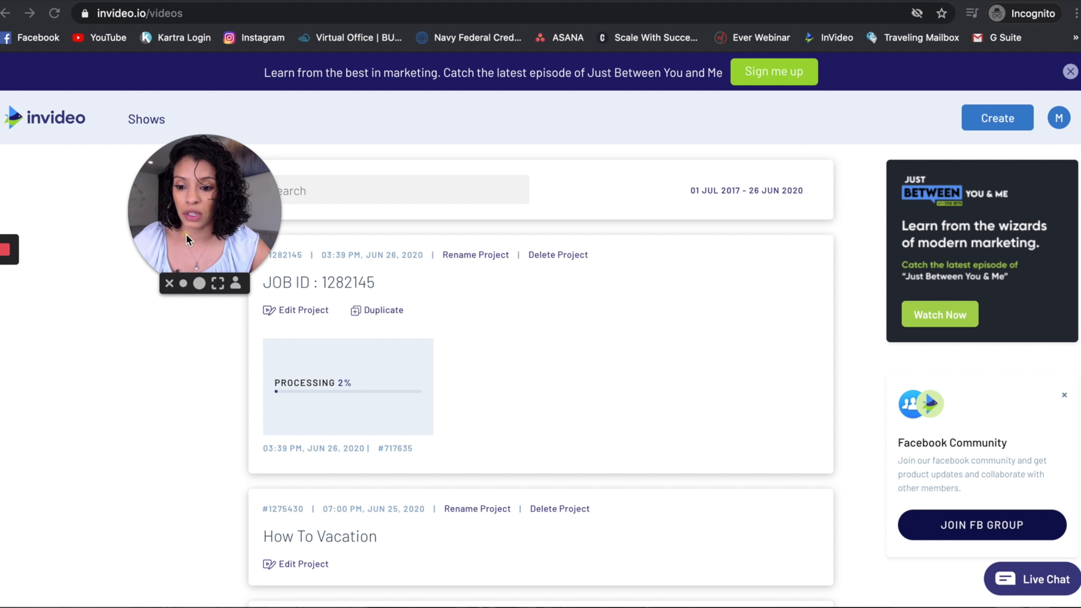
left_click_drag(186, 234, 134, 240)
Rename the newly exported project as "YouTube Intro - Technology" and save the name.
left_click(354, 282)
scroll(354, 283, "up", 5)
left_click(409, 278)
triple_click(186, 290)
key("BackSpace")
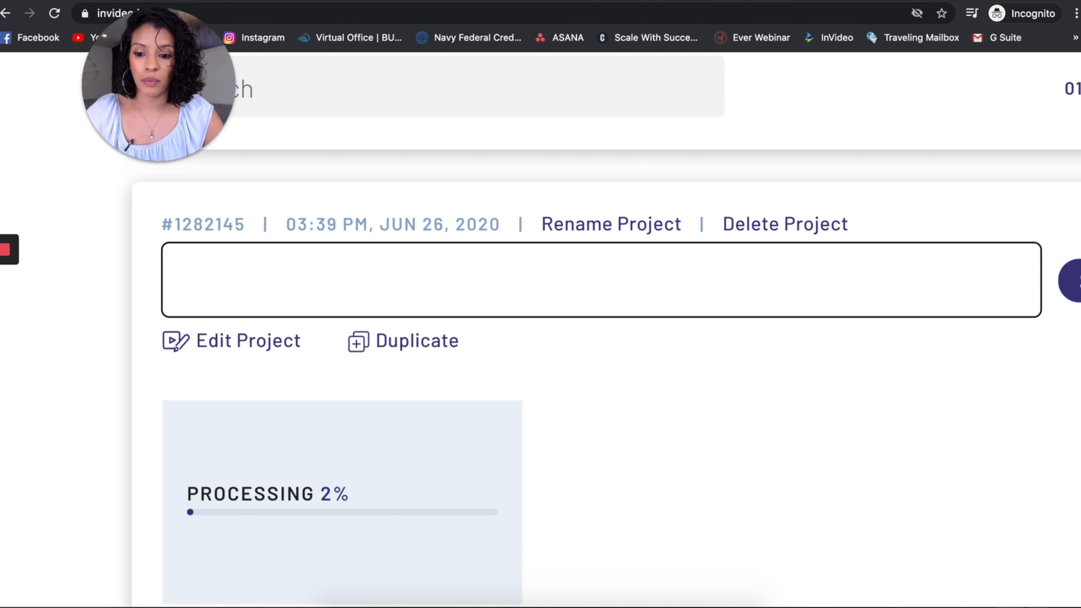
type("YouT")
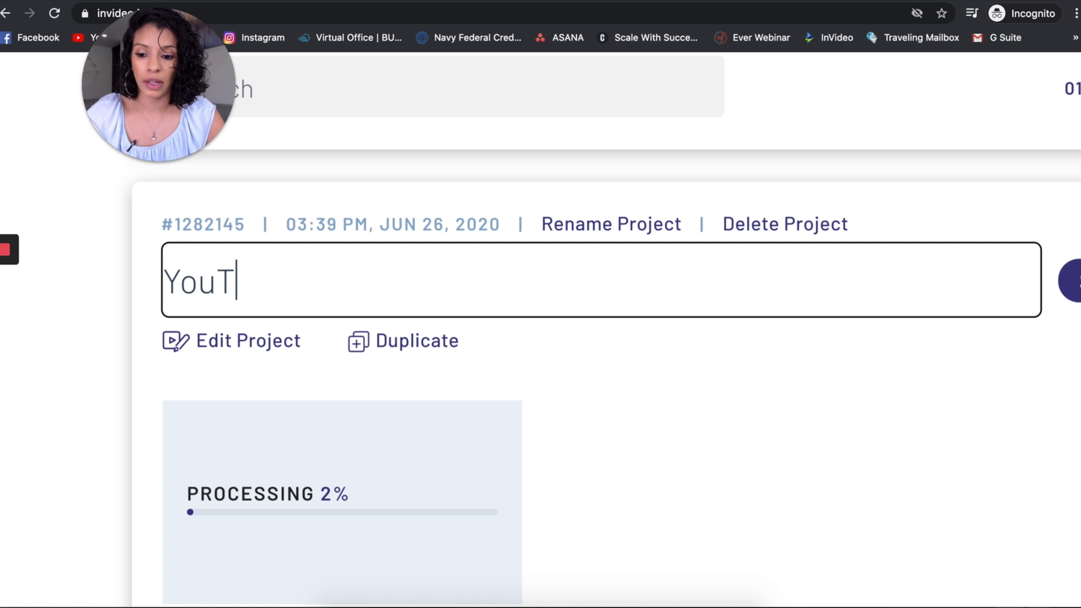
type("ube Intro - Techno")
scroll(251, 271, "down", 3)
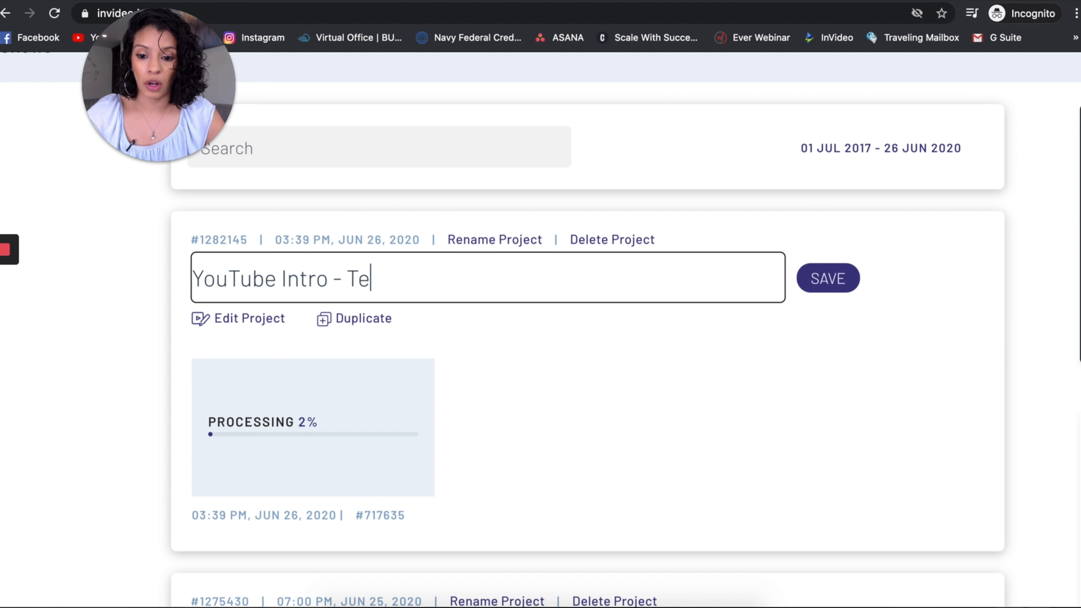
type("logy")
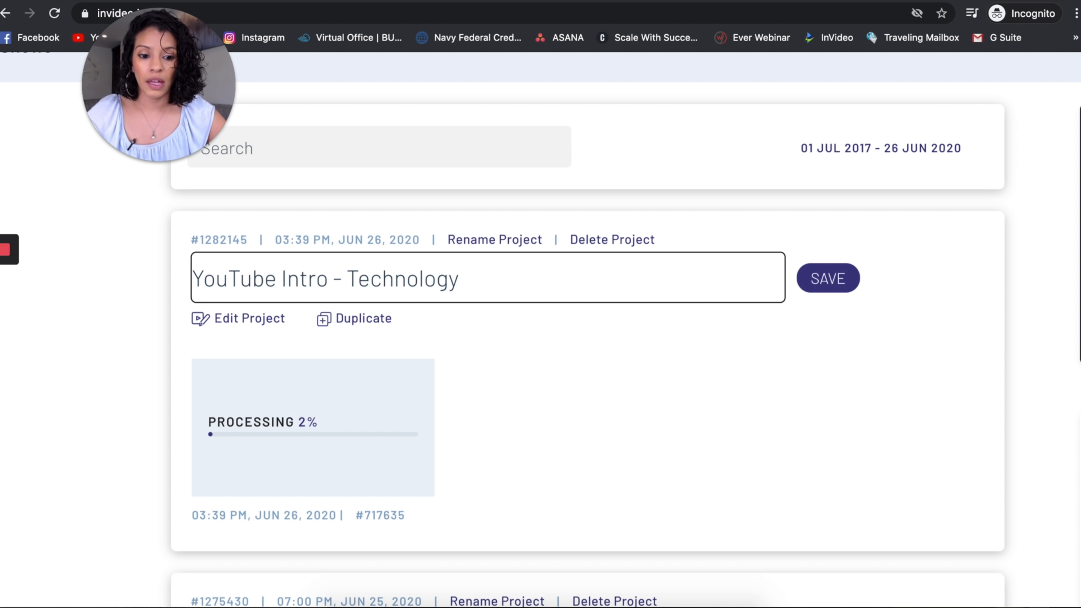
scroll(251, 273, "down", 4)
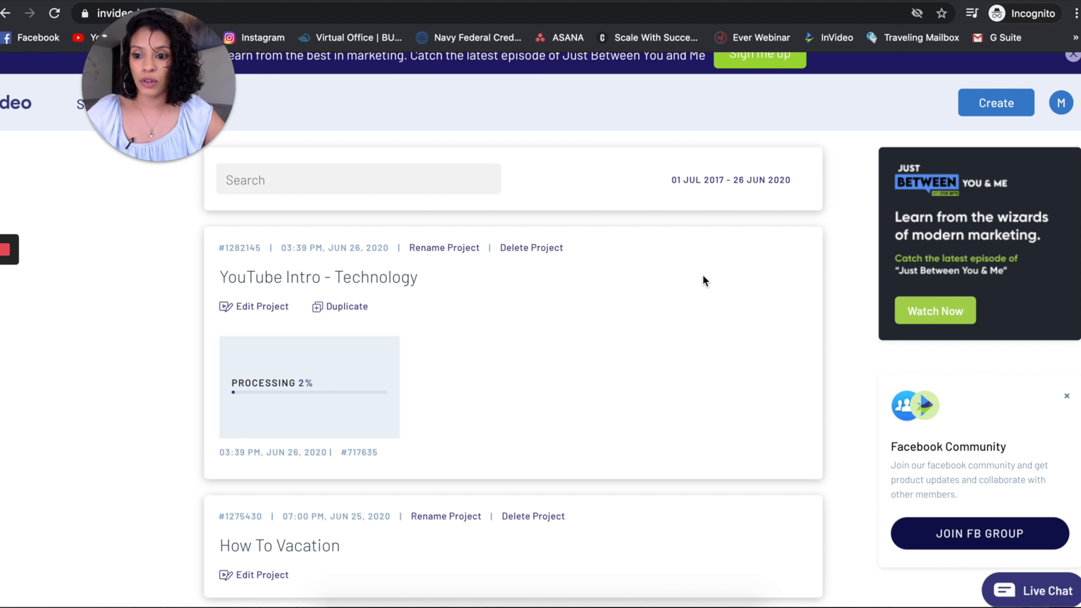
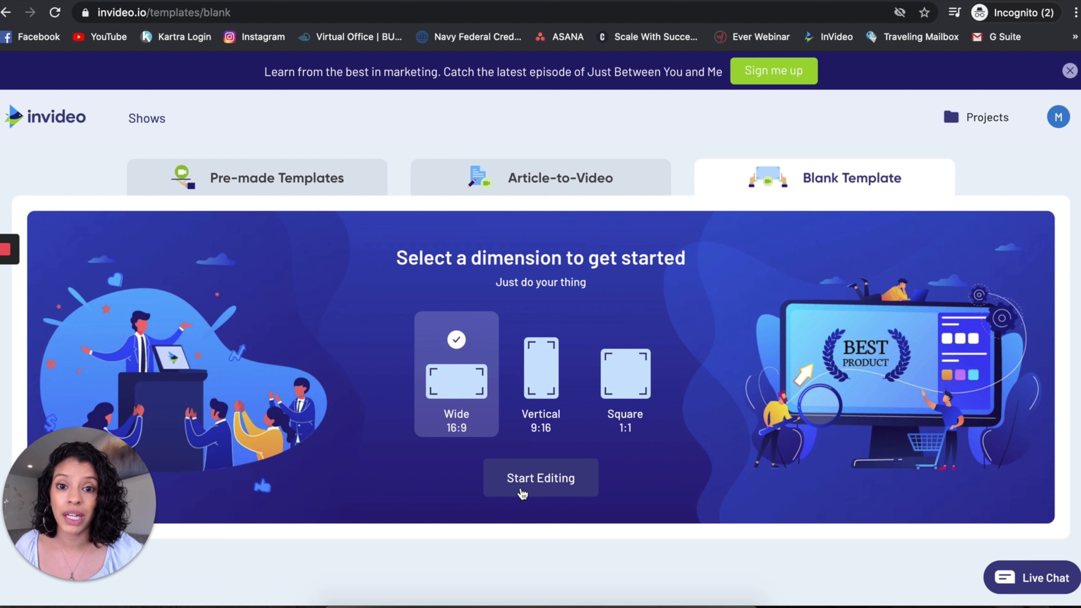
Start a blank wide 16:9 project and place the uploaded Google AdSense screen-recording video in the scene.
left_click(523, 485)
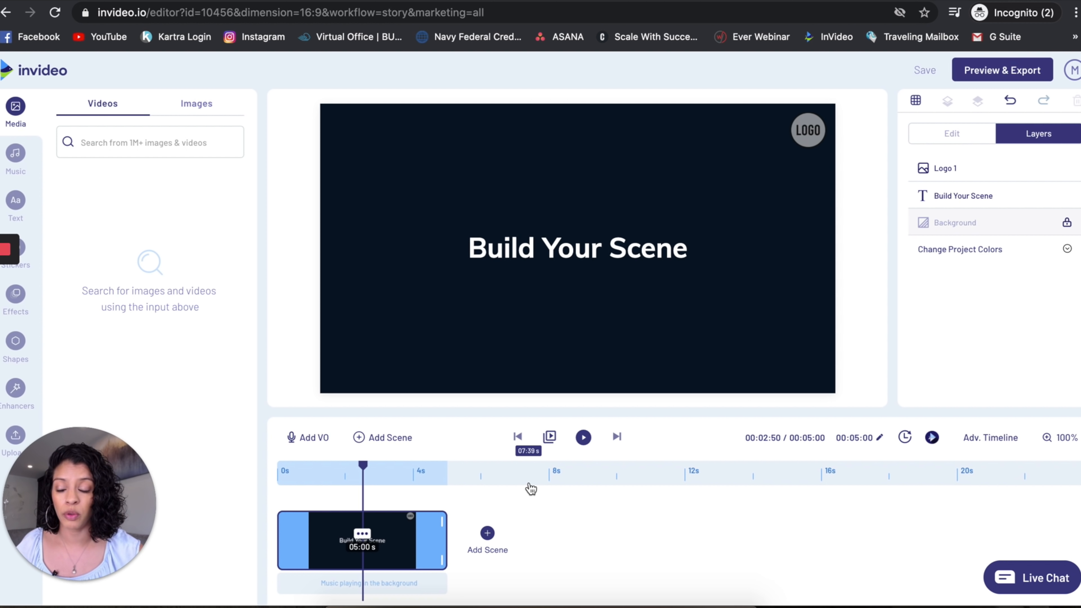
left_click(16, 438)
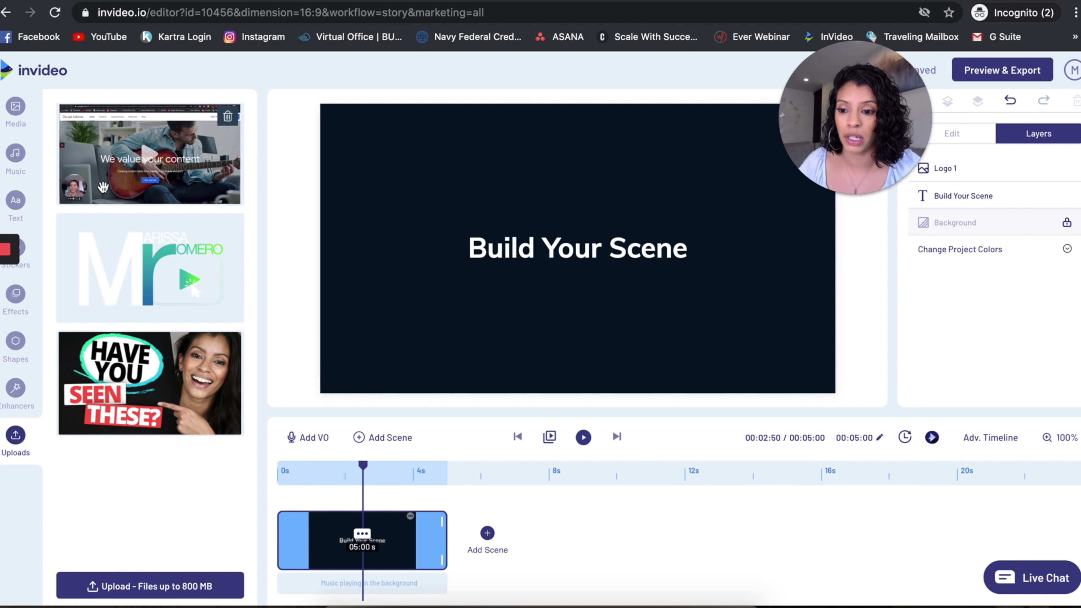
left_click_drag(105, 183, 639, 338)
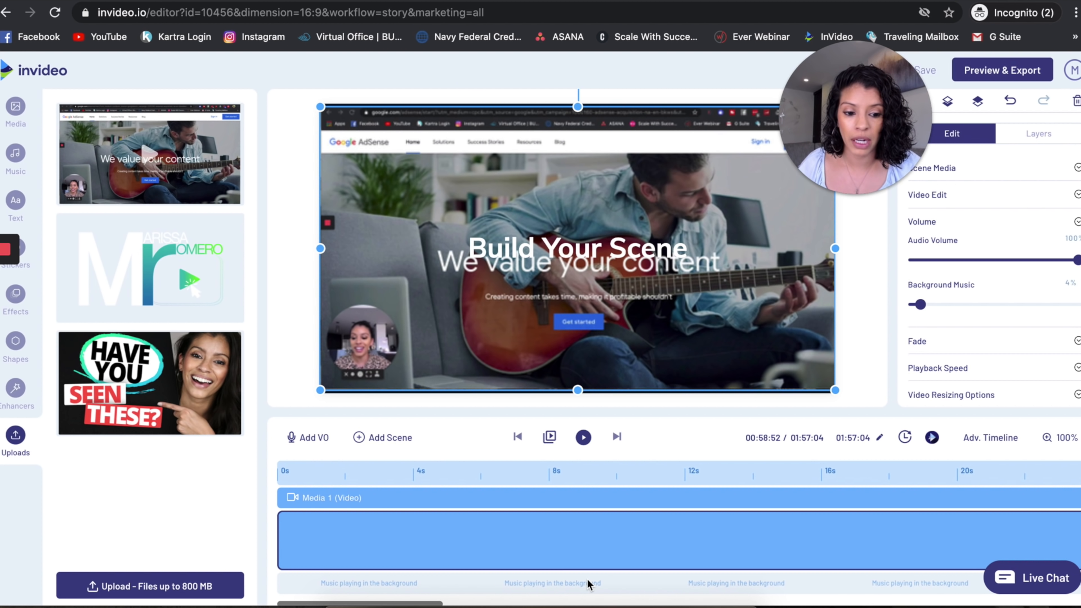
Move the "Build Your Scene" heading up over the video and the LOGO placeholder to the frame's upper left, with the timeline zoomed to 50%.
left_click(1049, 437)
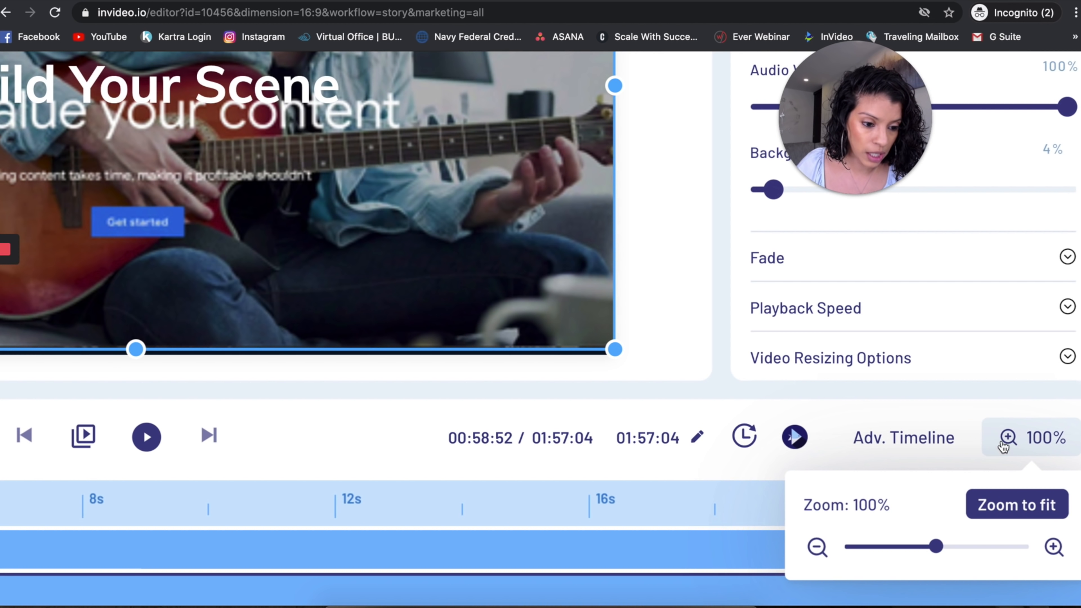
left_click_drag(935, 550, 910, 551)
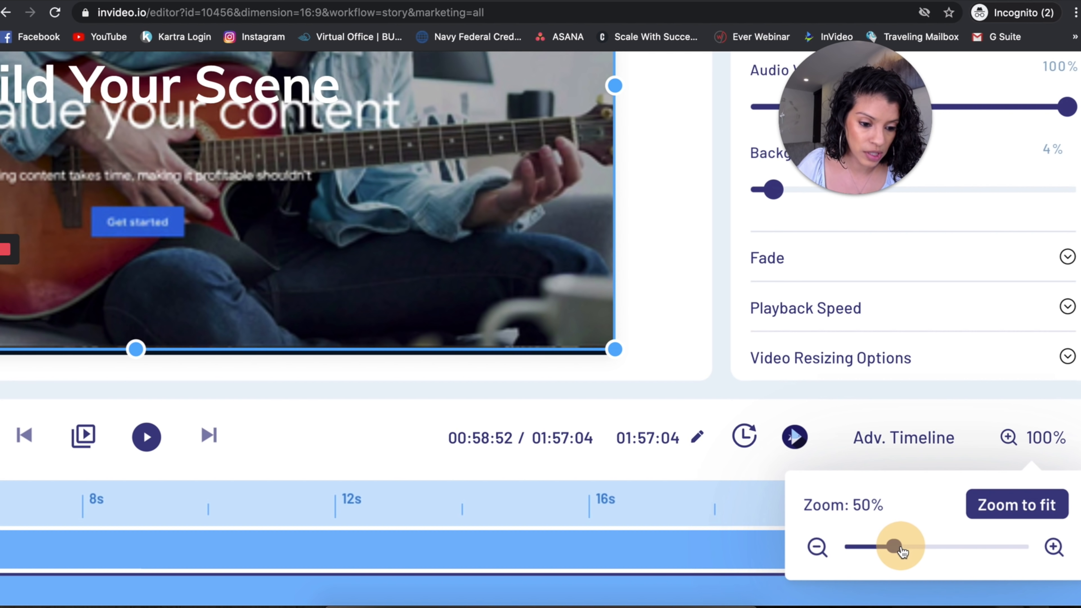
scroll(677, 553, "down", 3)
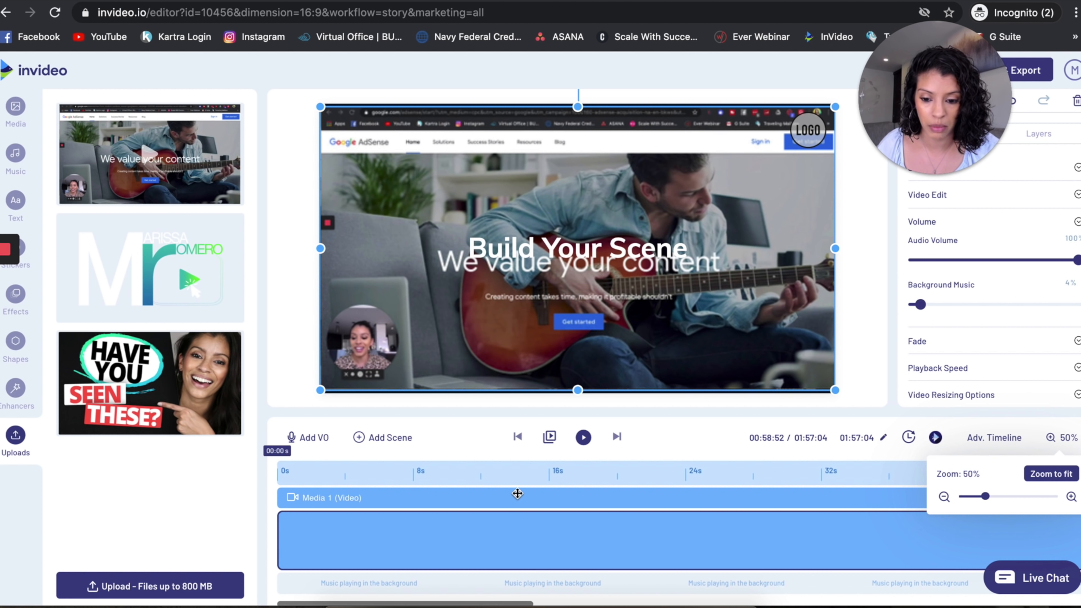
left_click(523, 503)
left_click_drag(628, 248, 676, 171)
left_click_drag(806, 132, 376, 197)
left_click_drag(135, 269, 396, 193)
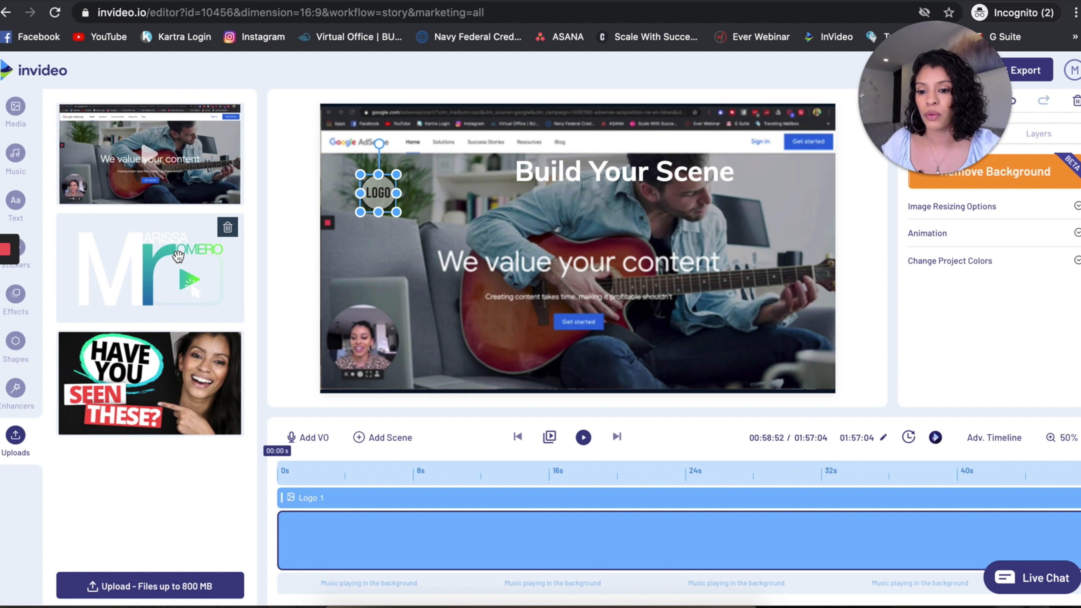
Look through the ready-made text boxes and add the Instagram box from Social Media Credits to the scene.
left_click(16, 203)
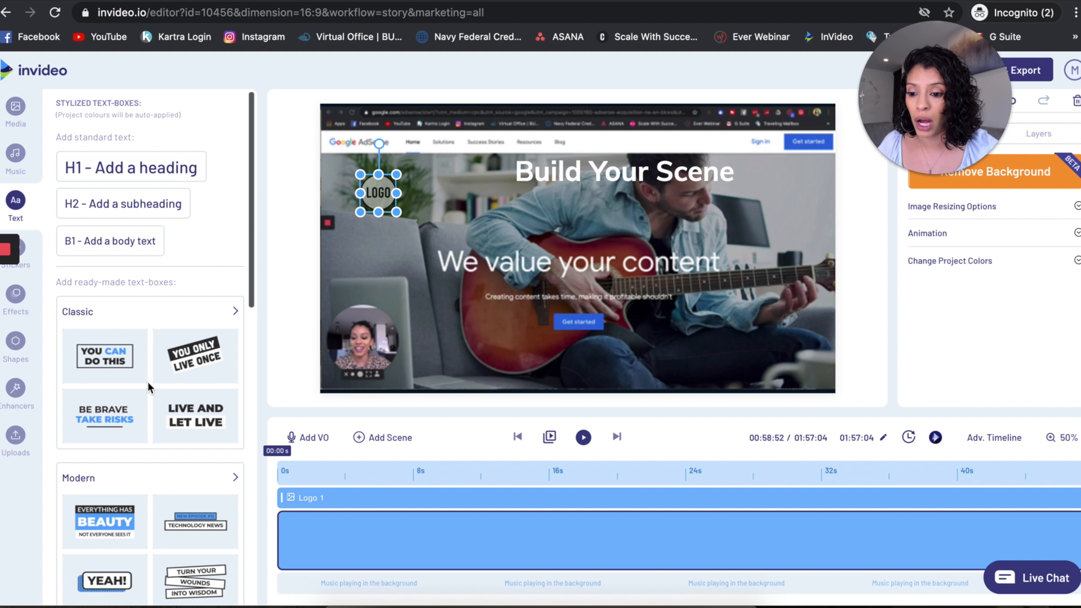
scroll(129, 475, "down", 8)
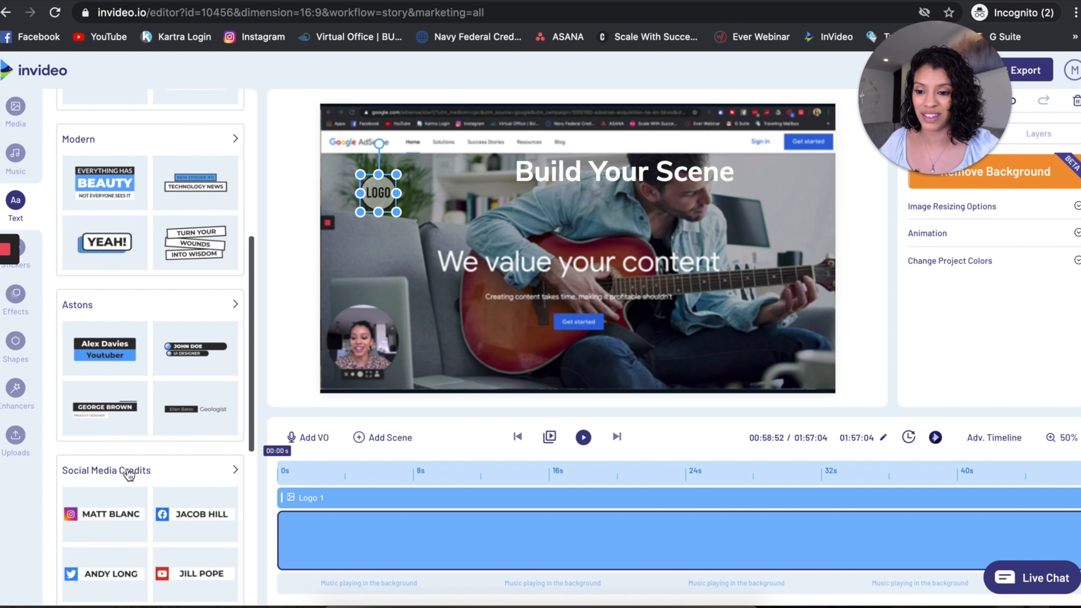
scroll(129, 475, "up", 2)
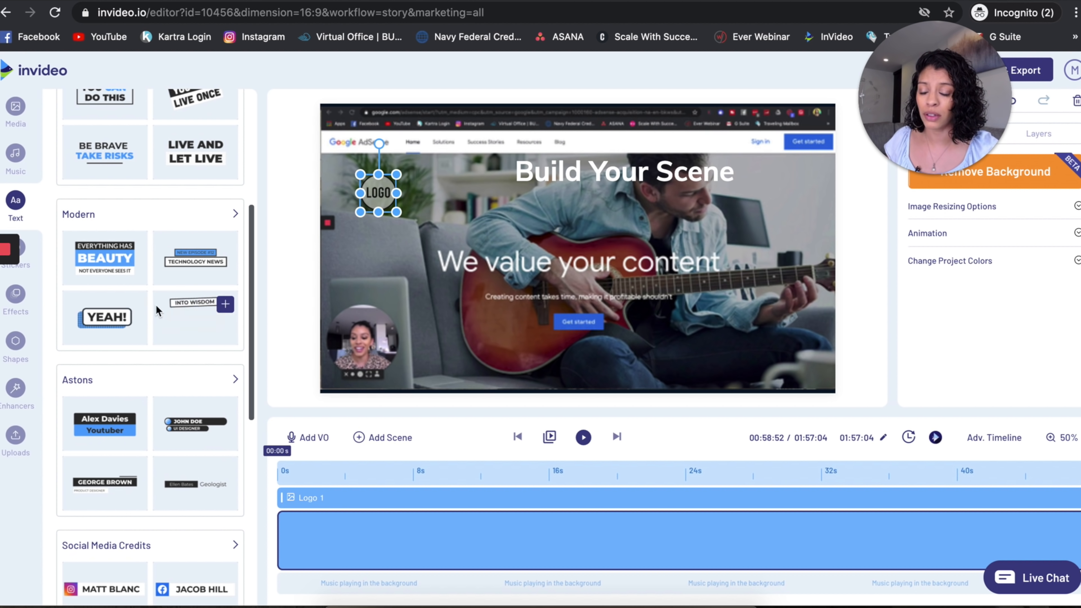
scroll(141, 417, "down", 5)
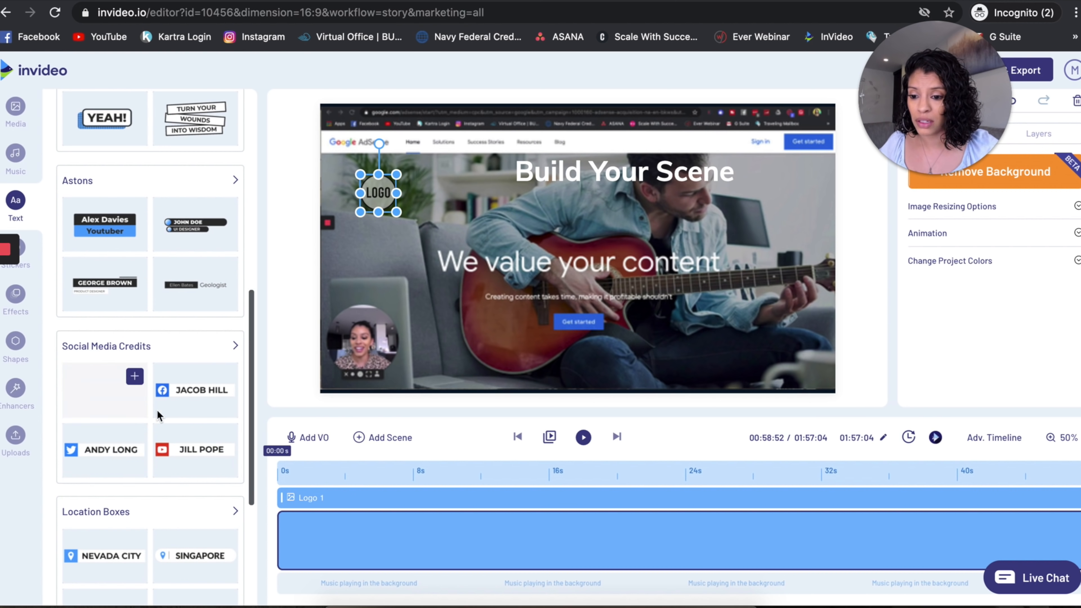
scroll(154, 468, "down", 3)
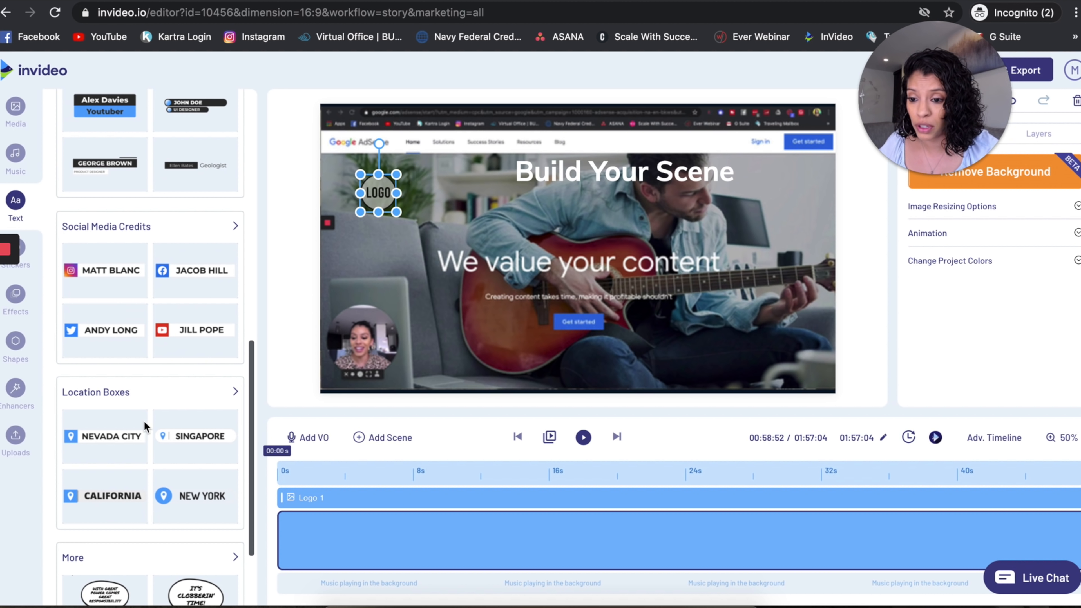
scroll(143, 420, "down", 3)
mouse_move(107, 330)
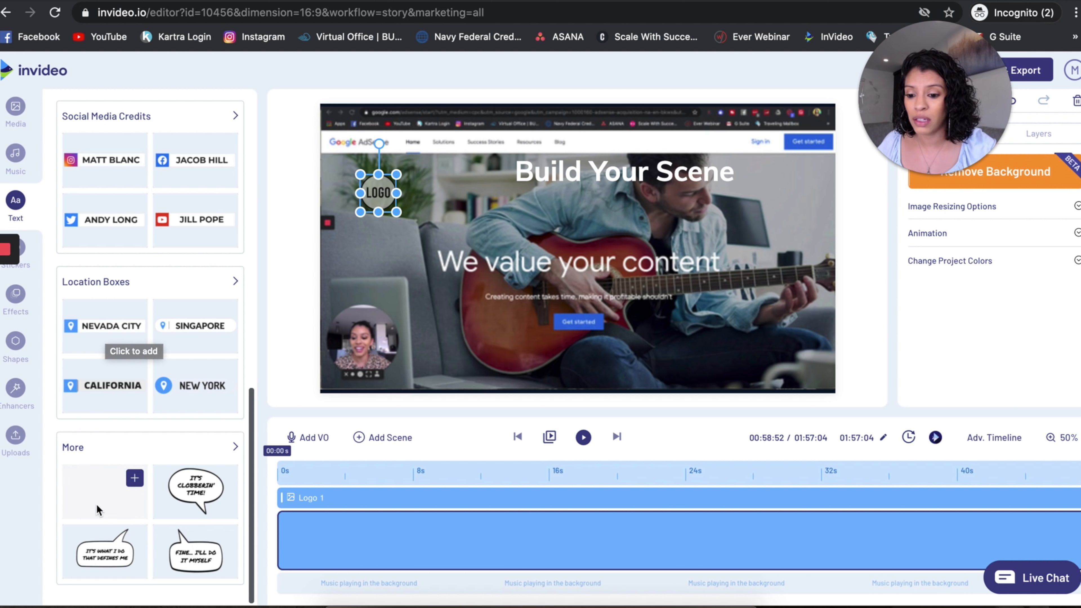
scroll(111, 519, "up", 1)
scroll(112, 519, "up", 4)
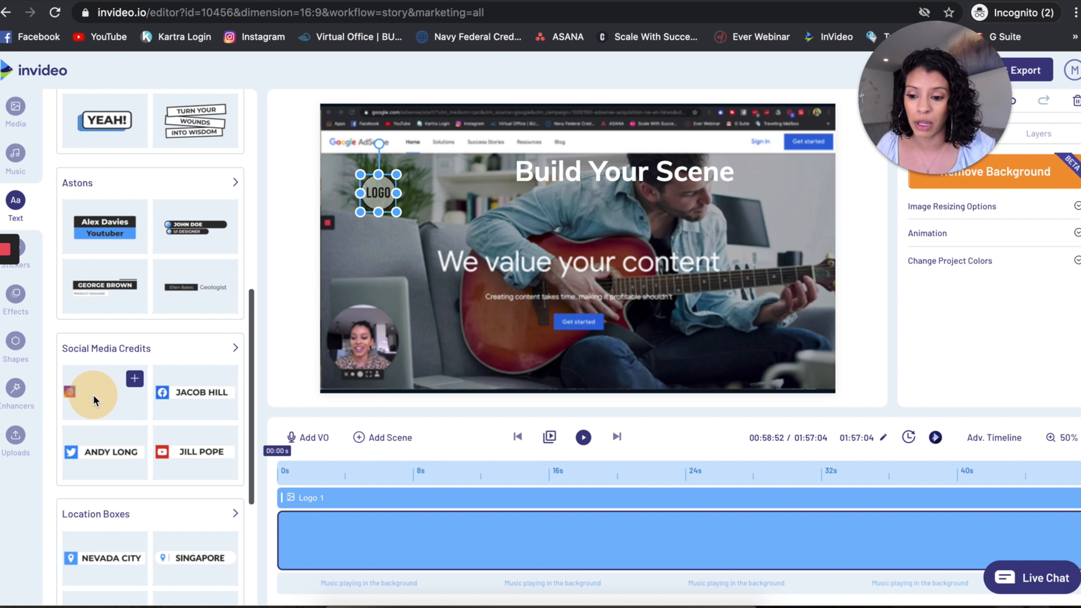
left_click(93, 394)
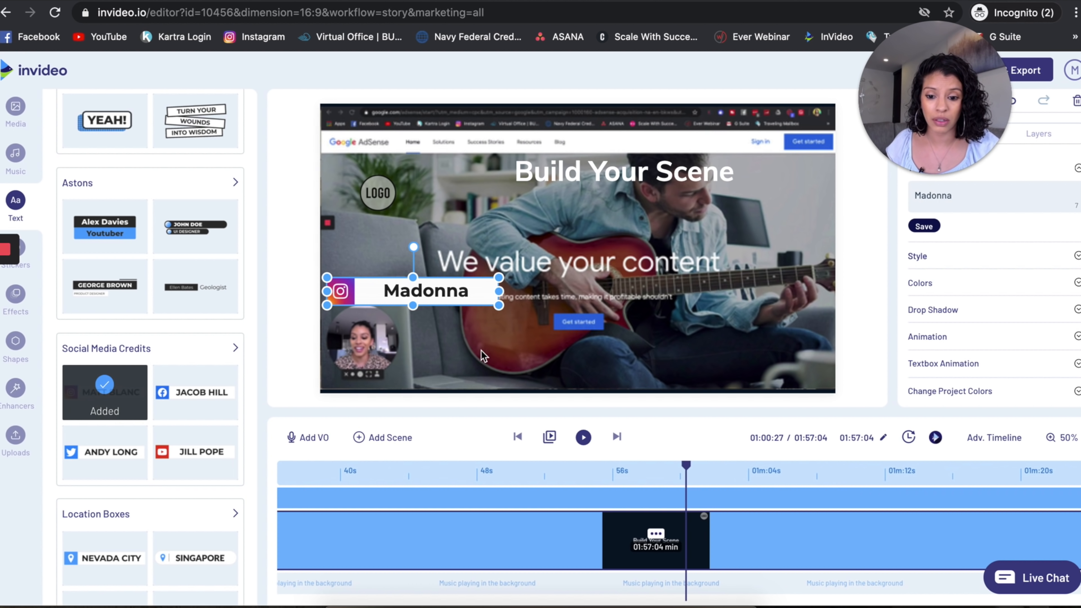
Move the Instagram box to the lower part of the frame beside the webcam bubble and replace its name with the brand owner's Instagram handle.
left_click_drag(421, 292, 499, 353)
double_click(499, 354)
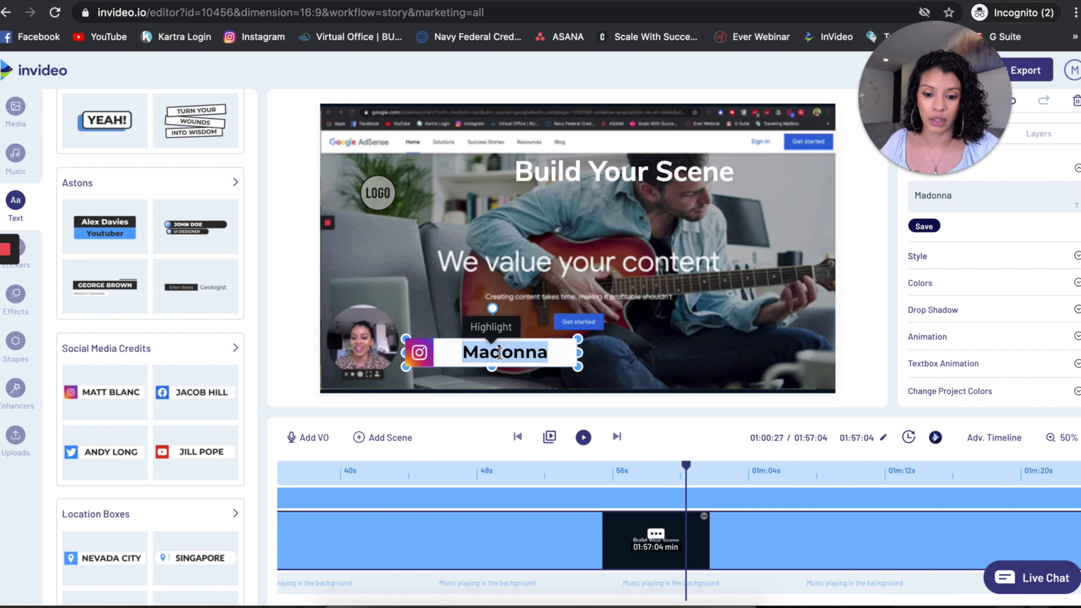
type("@marissaeromero")
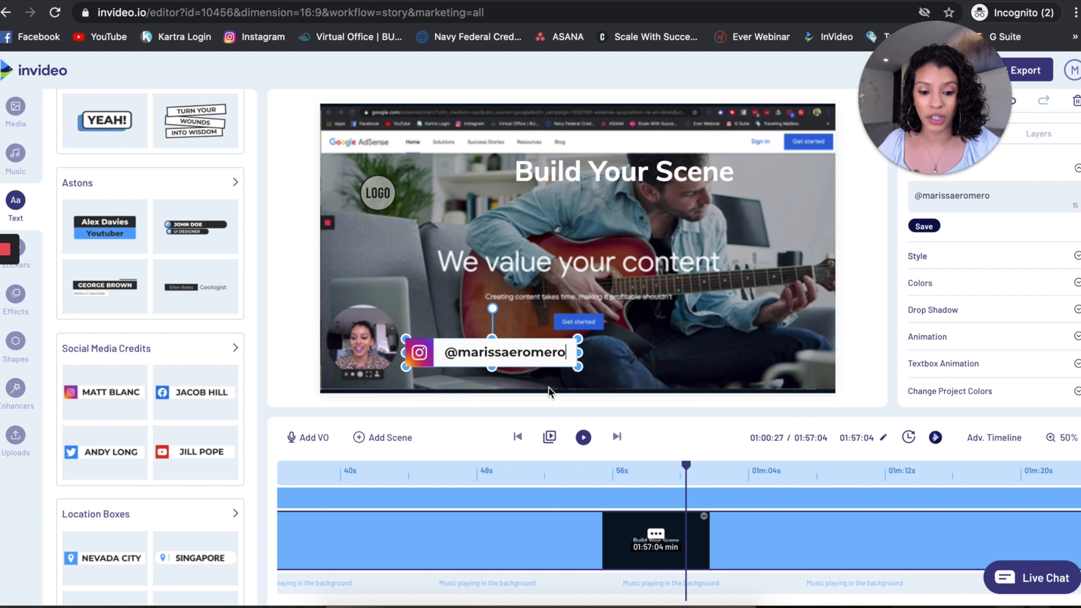
Trim the Instagram handle layer in the advanced timeline to run from about 2.36 s to 13.82 s, and shift its box over the webcam bubble.
left_click(982, 440)
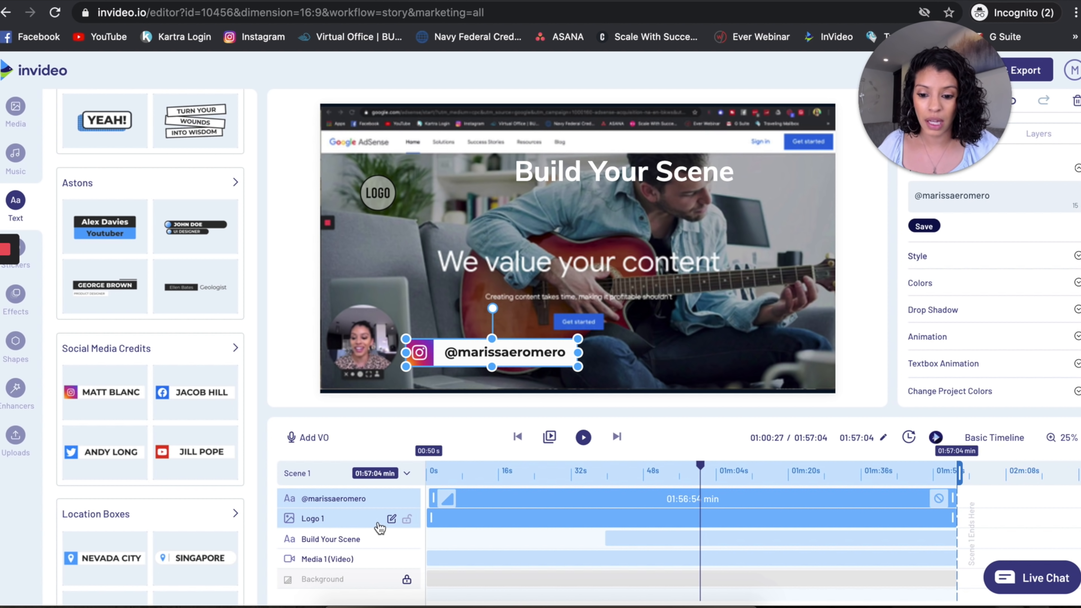
left_click(359, 499)
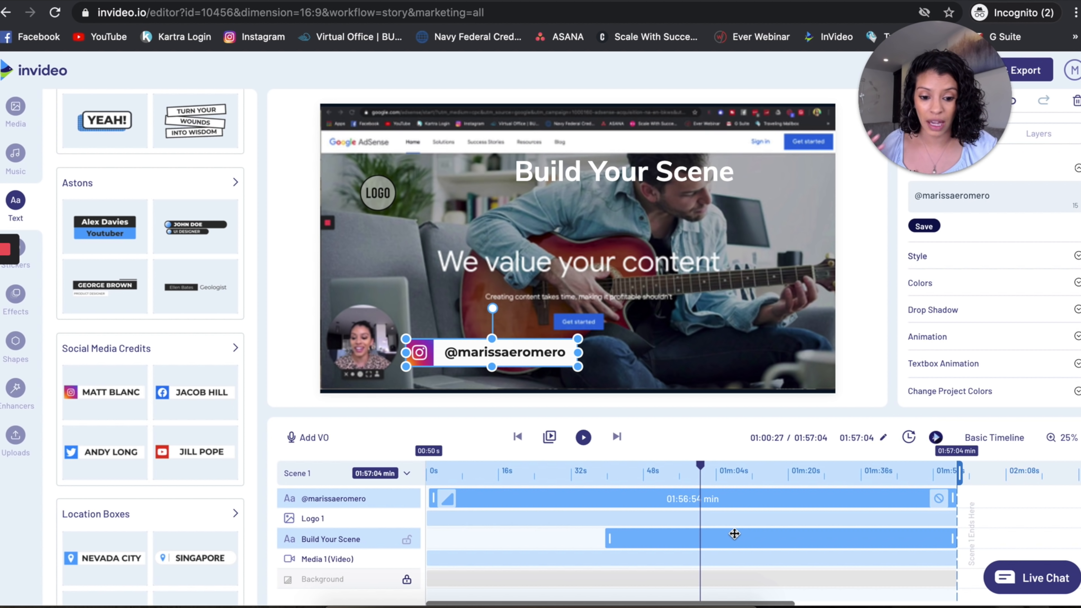
left_click_drag(951, 498, 605, 503)
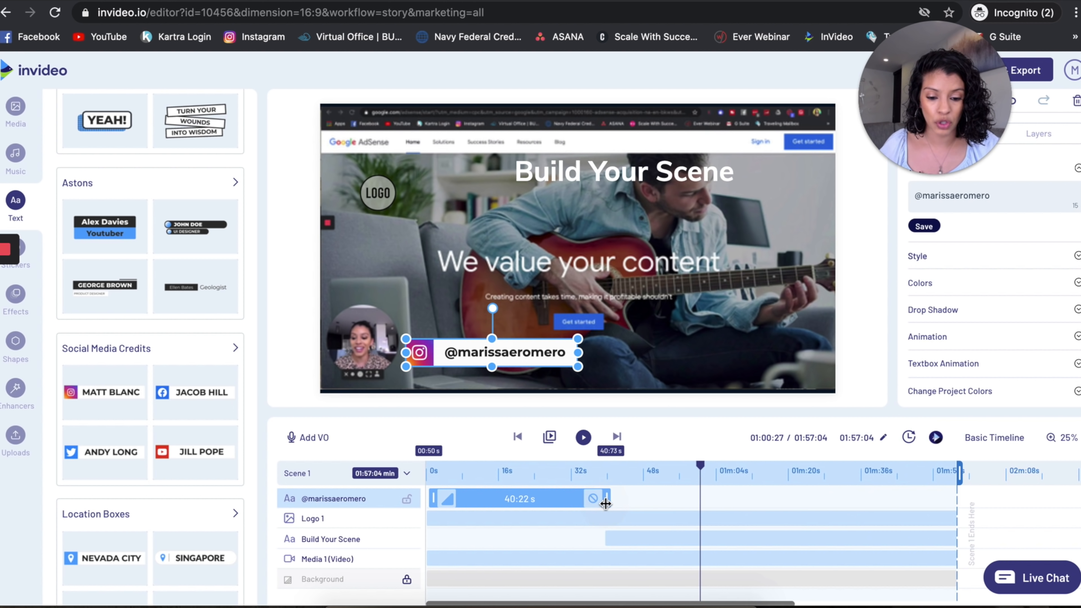
left_click_drag(441, 499, 488, 498)
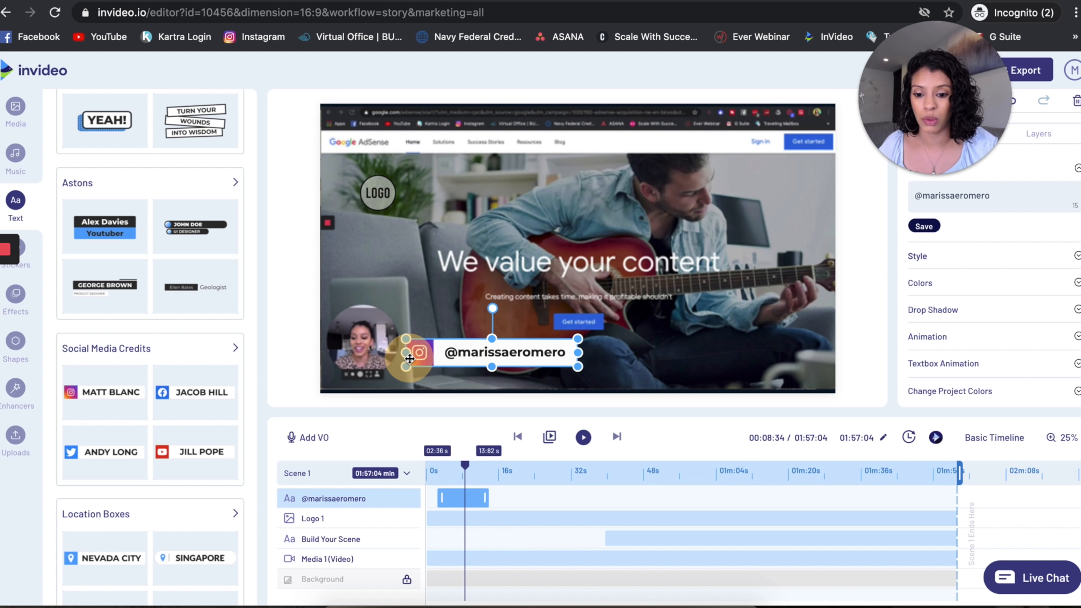
left_click_drag(409, 359, 352, 361)
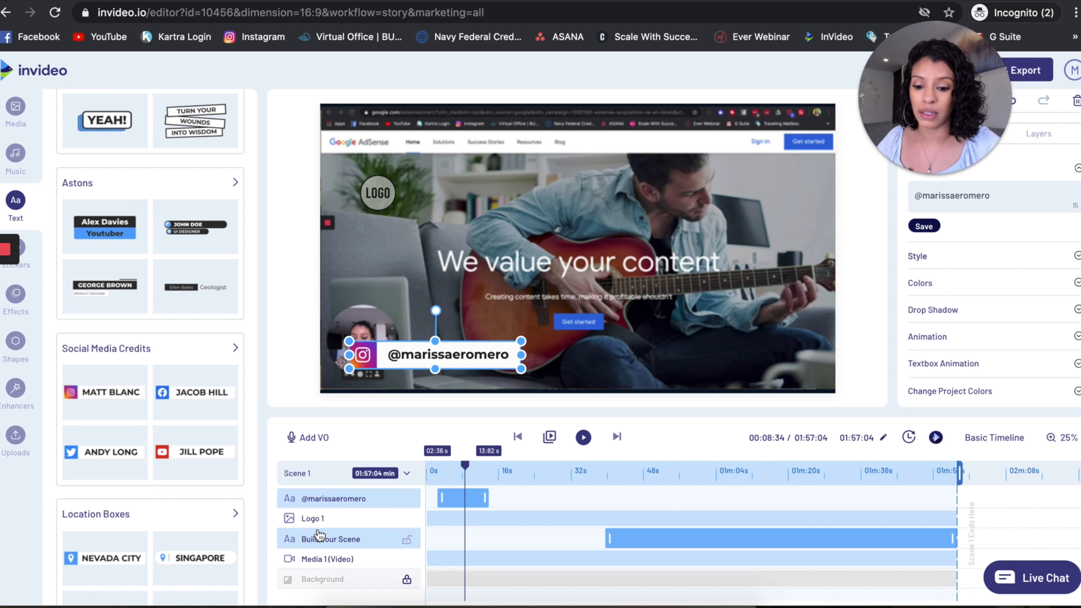
Set the playhead near 35 s and browse the sticker categories from Business and CTA through Marketing and Medical.
left_click(588, 468)
left_click(586, 466)
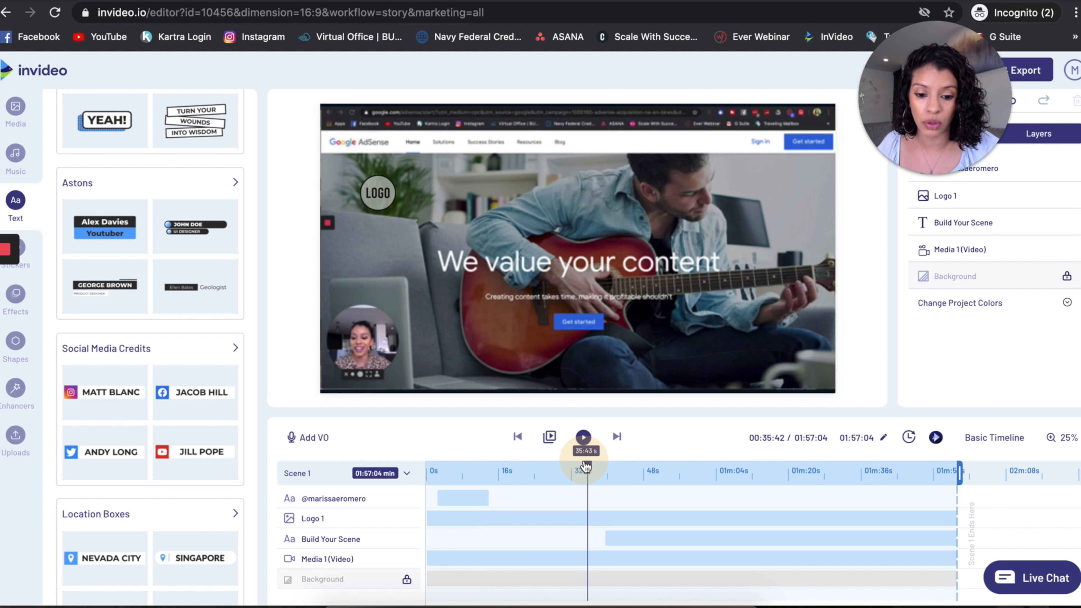
left_click(28, 271)
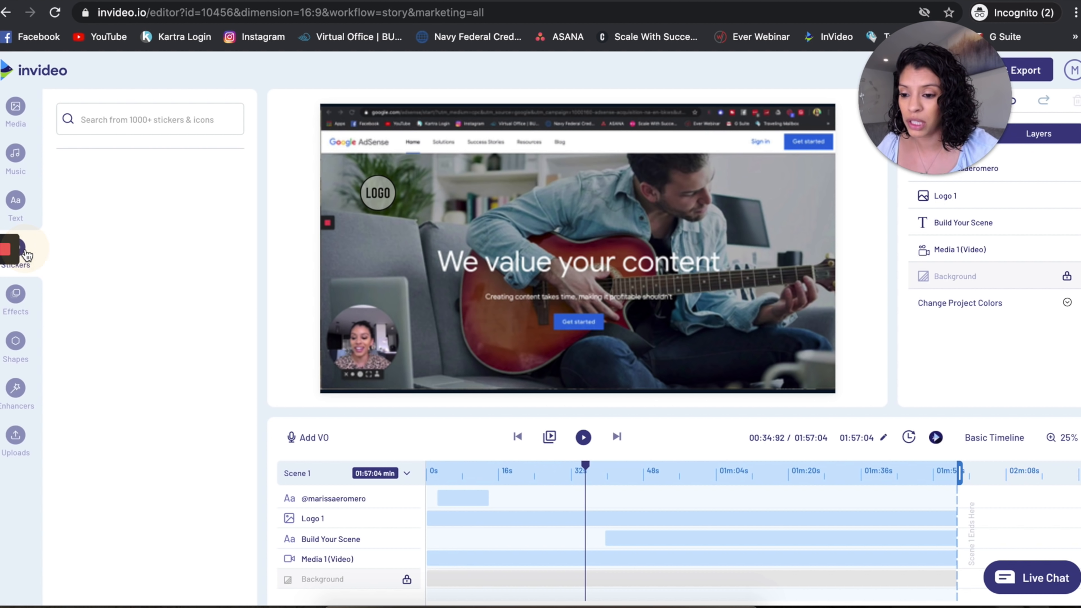
scroll(117, 318, "down", 3)
scroll(120, 320, "up", 3)
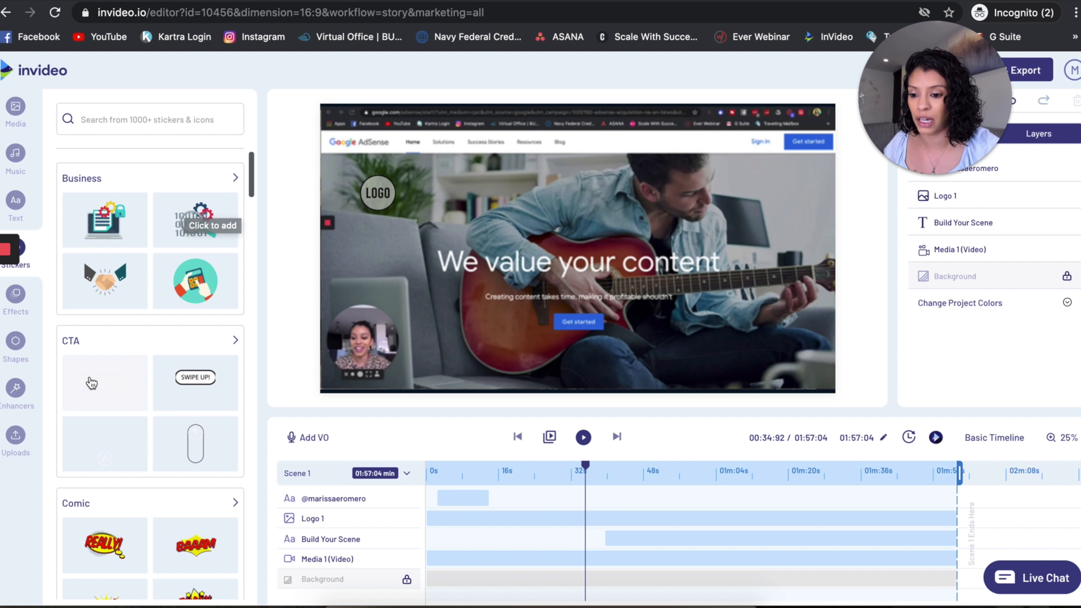
scroll(128, 409, "down", 9)
scroll(150, 444, "down", 10)
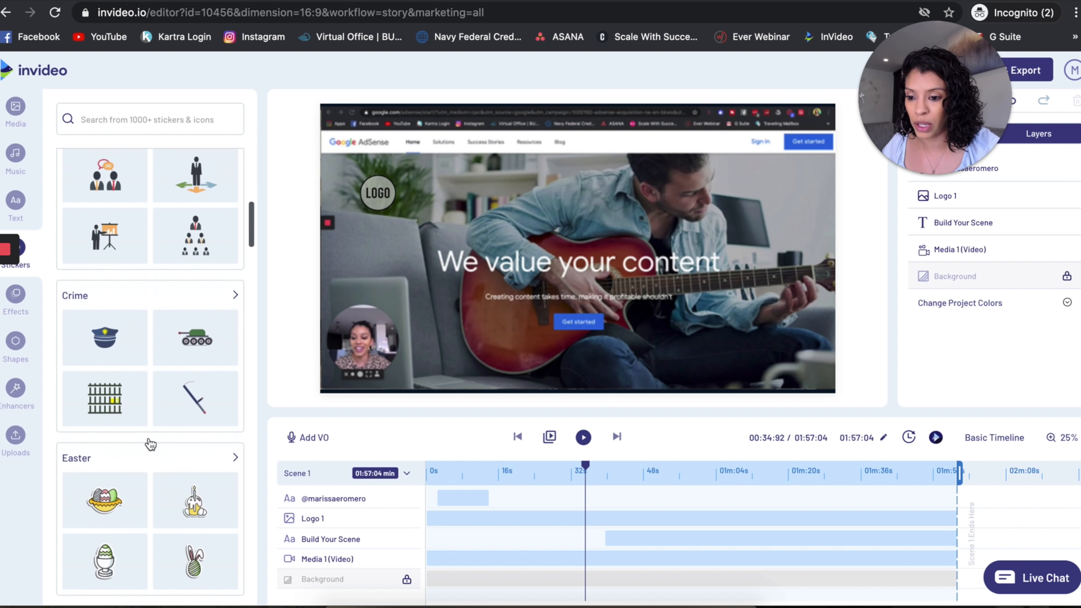
scroll(150, 444, "down", 10)
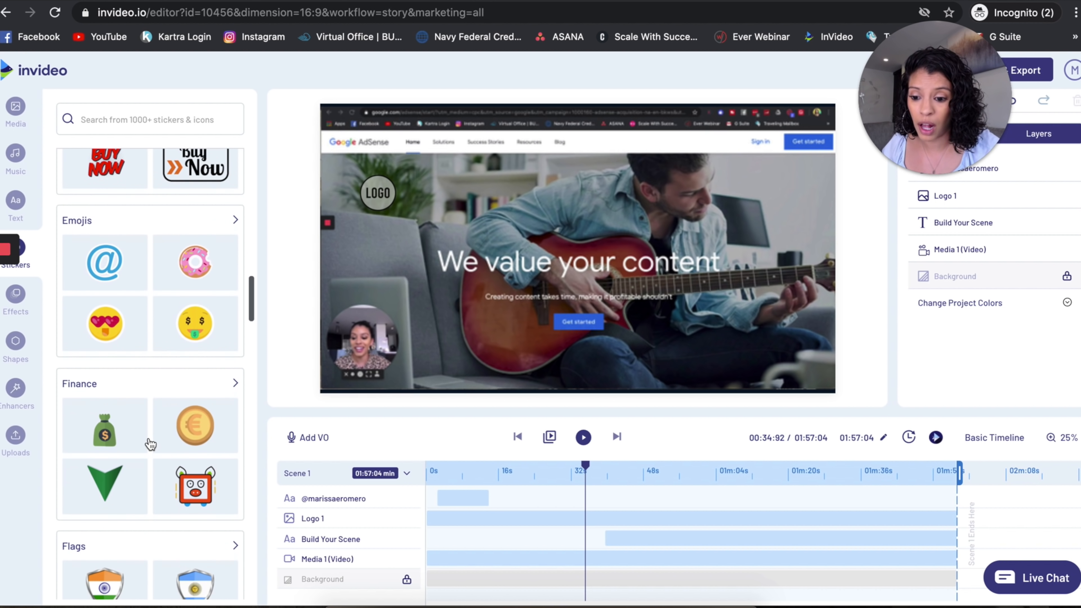
scroll(150, 444, "down", 5)
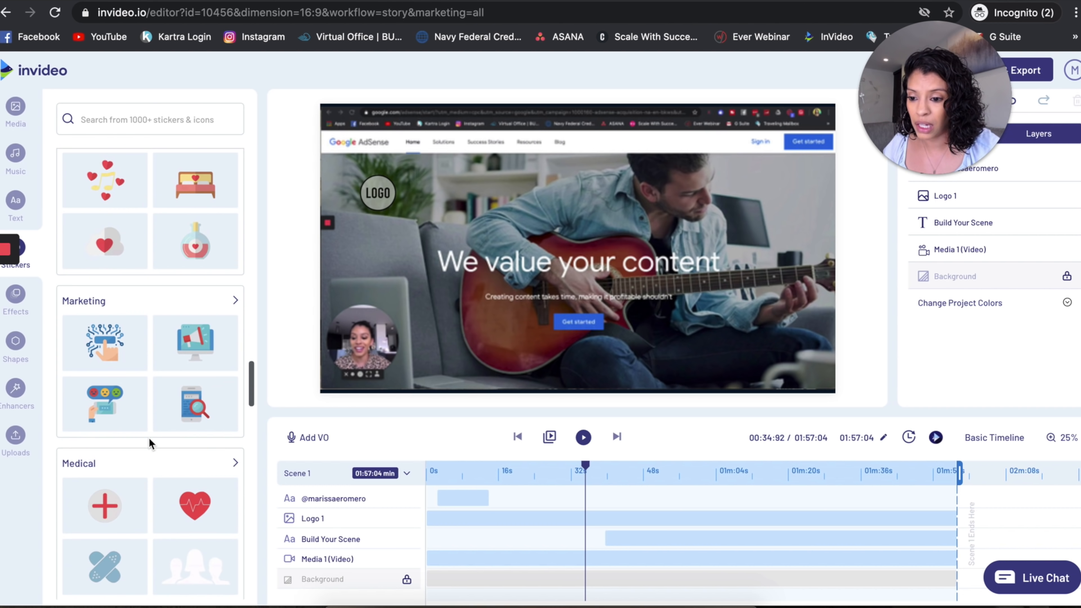
Add the gold Confetti effect as an overlay and trim it to run from about 45 s to 55.28 s.
left_click(15, 294)
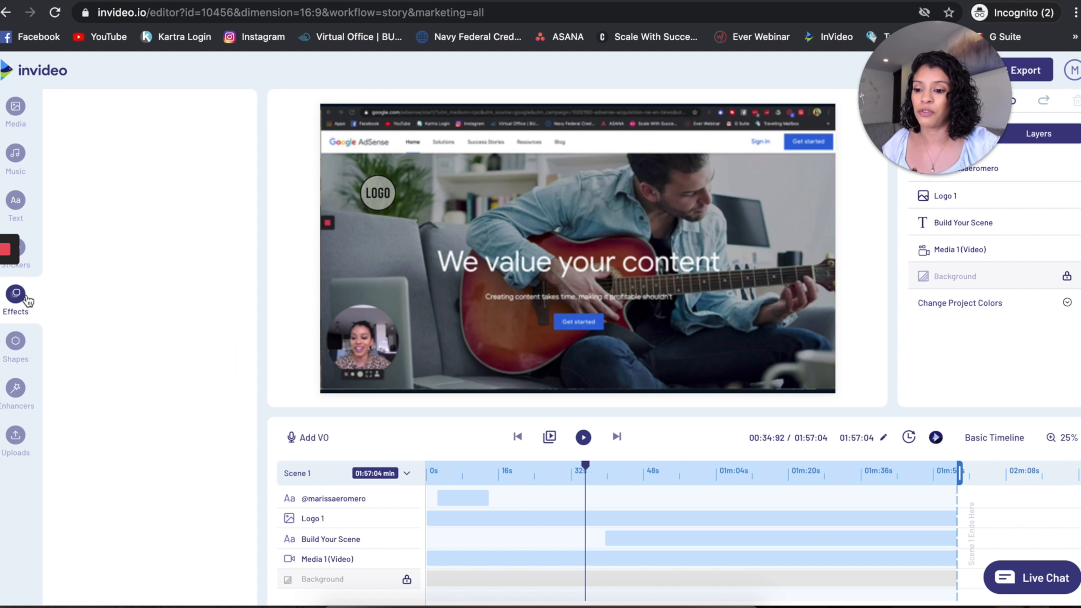
left_click(103, 216)
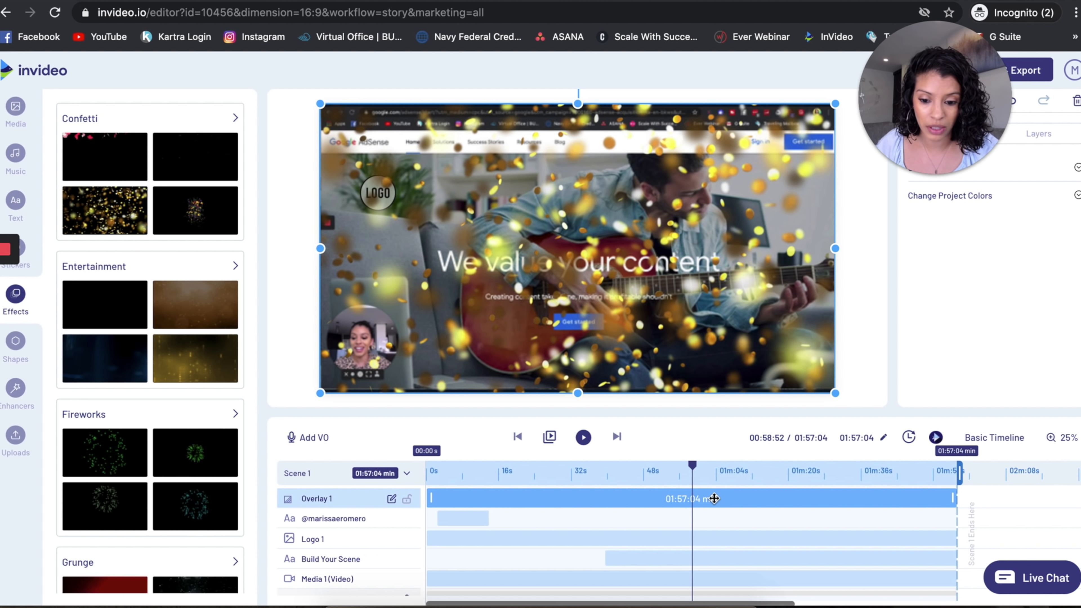
left_click_drag(949, 495, 673, 499)
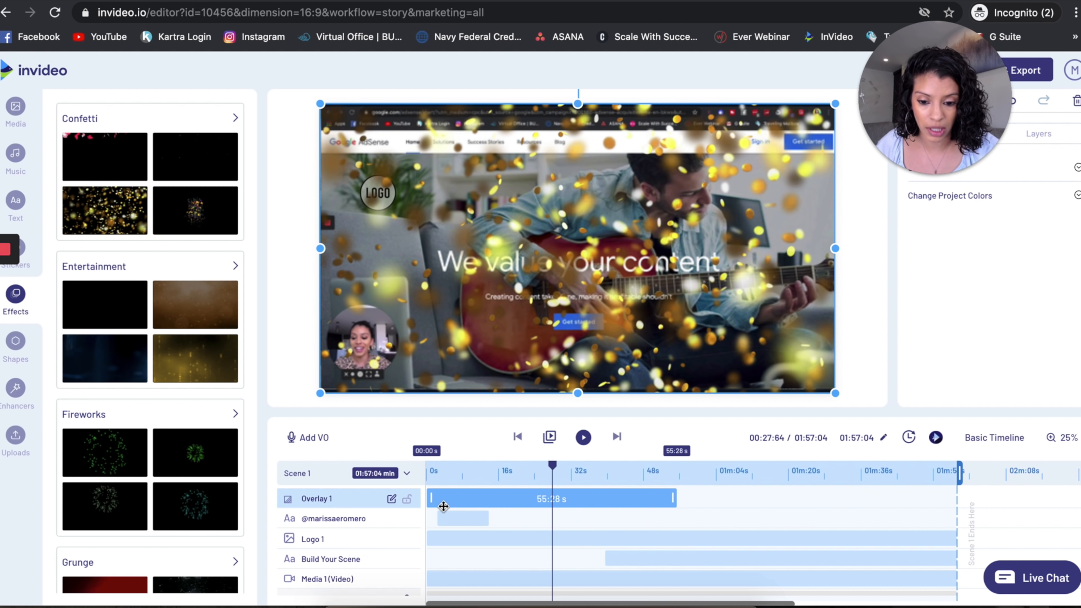
left_click_drag(430, 498, 634, 498)
Preview the video, checking the Instagram handle near the start and skipping to about 49 s for the confetti overlay.
left_click(622, 467)
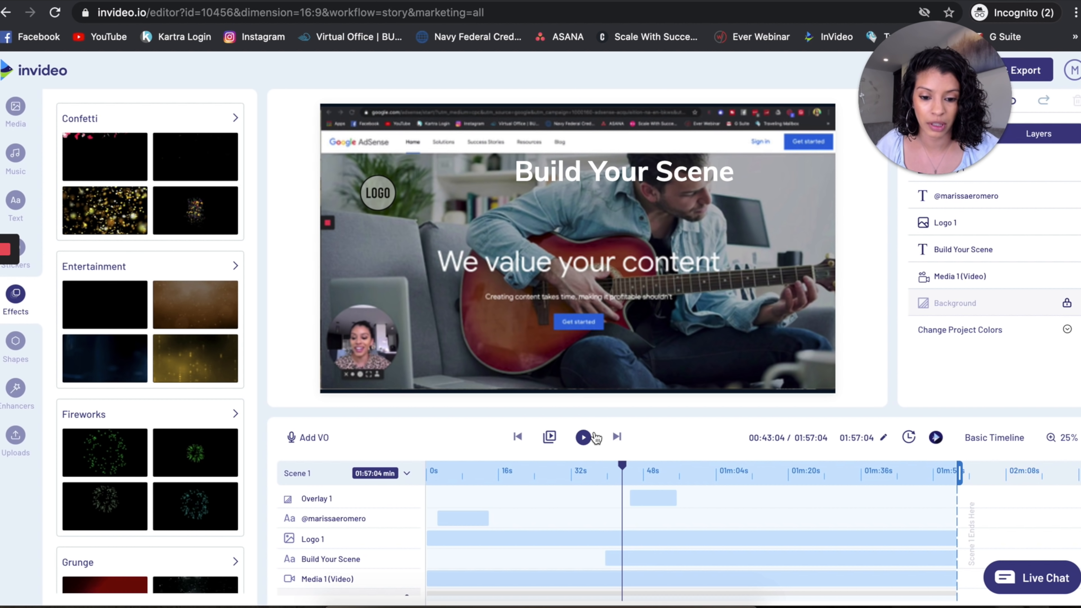
left_click(584, 437)
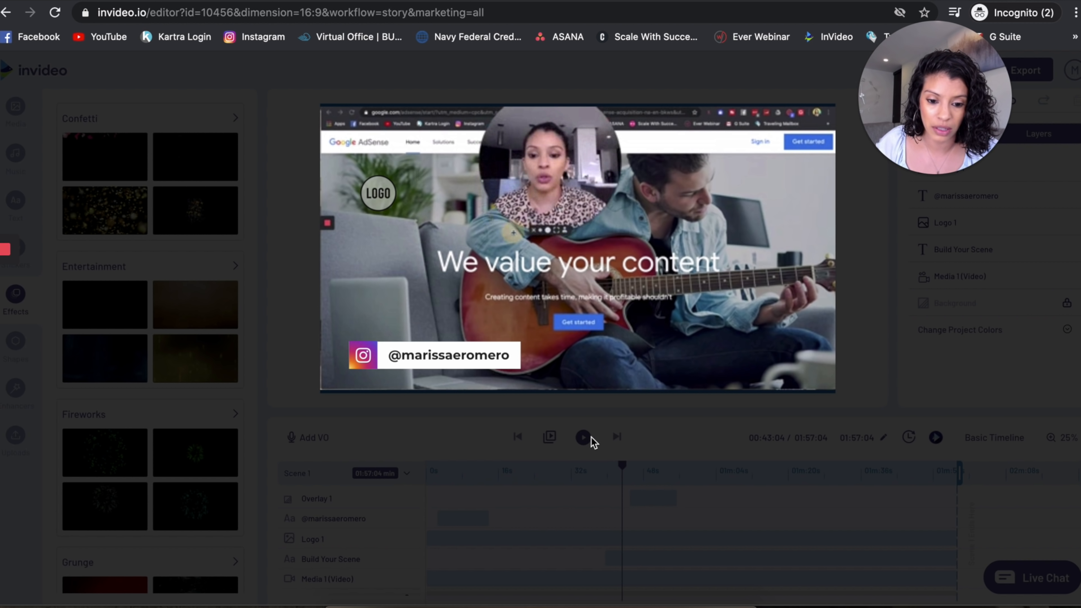
mouse_move(541, 337)
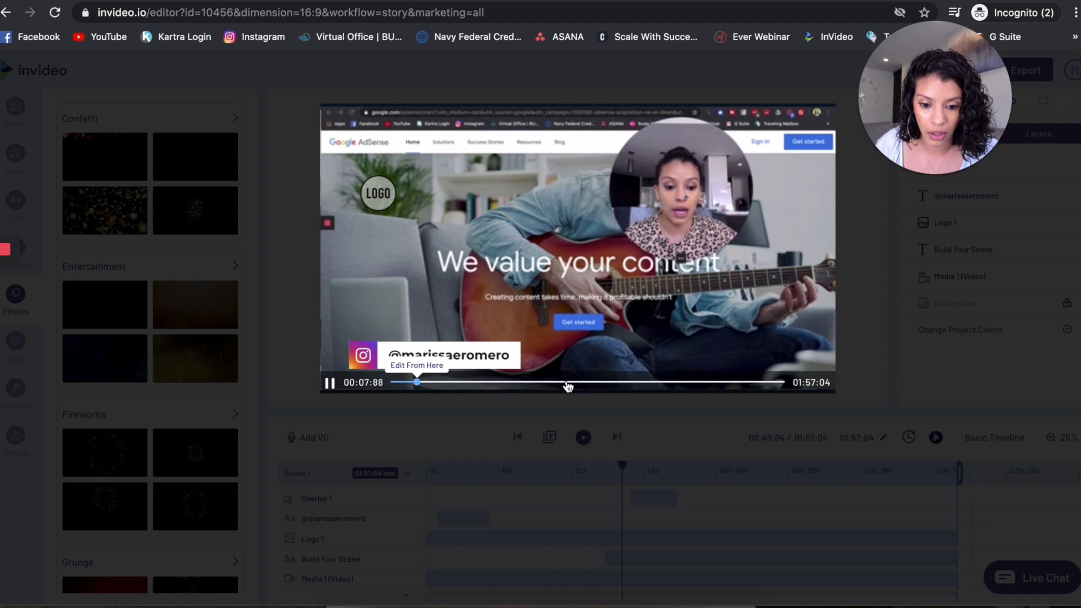
left_click(552, 383)
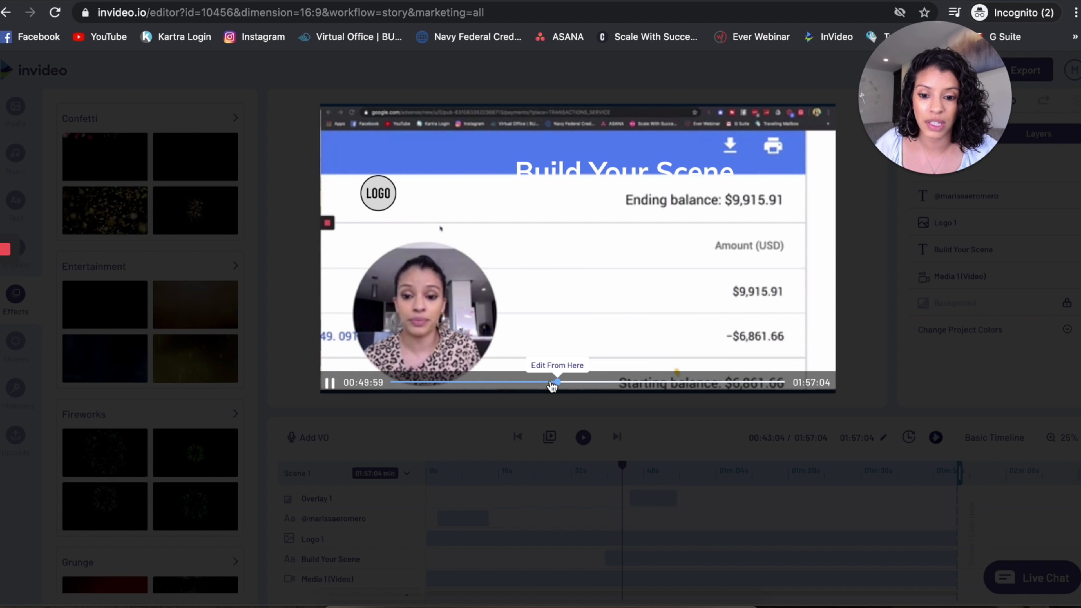
Close the video preview and browse the effect categories from Grunge onward plus the Line, Outline, Solid and Transparent shapes.
left_click(330, 382)
left_click(398, 482)
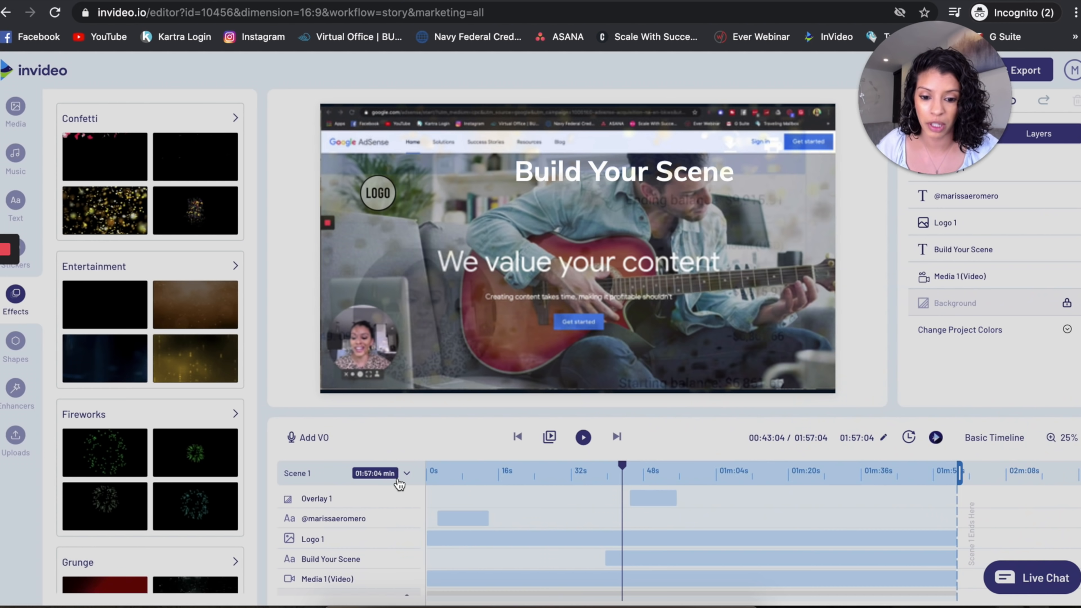
scroll(103, 402, "down", 12)
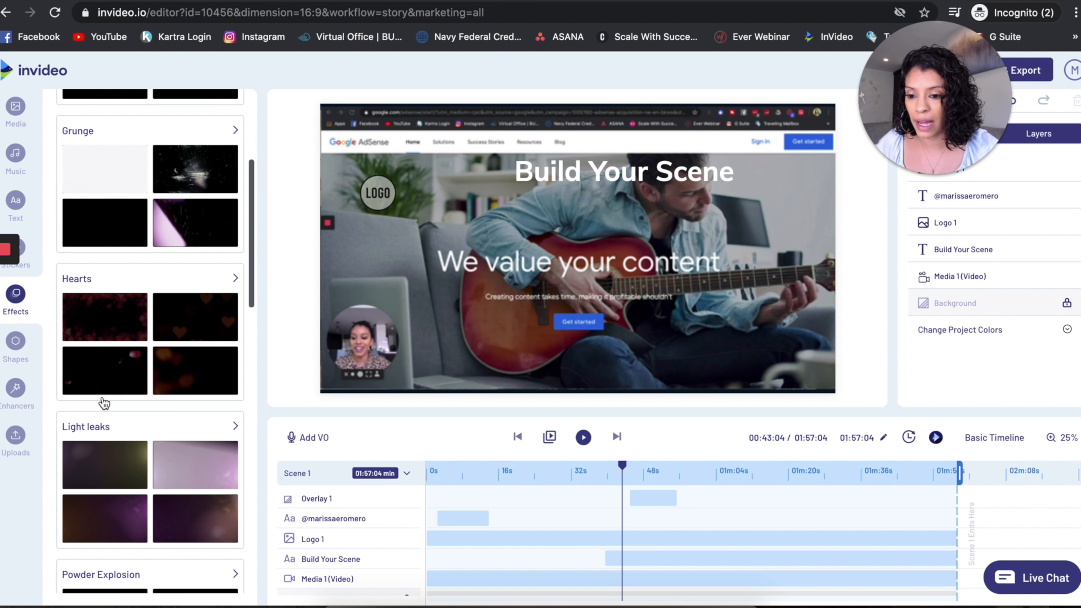
scroll(97, 448, "down", 5)
left_click(15, 343)
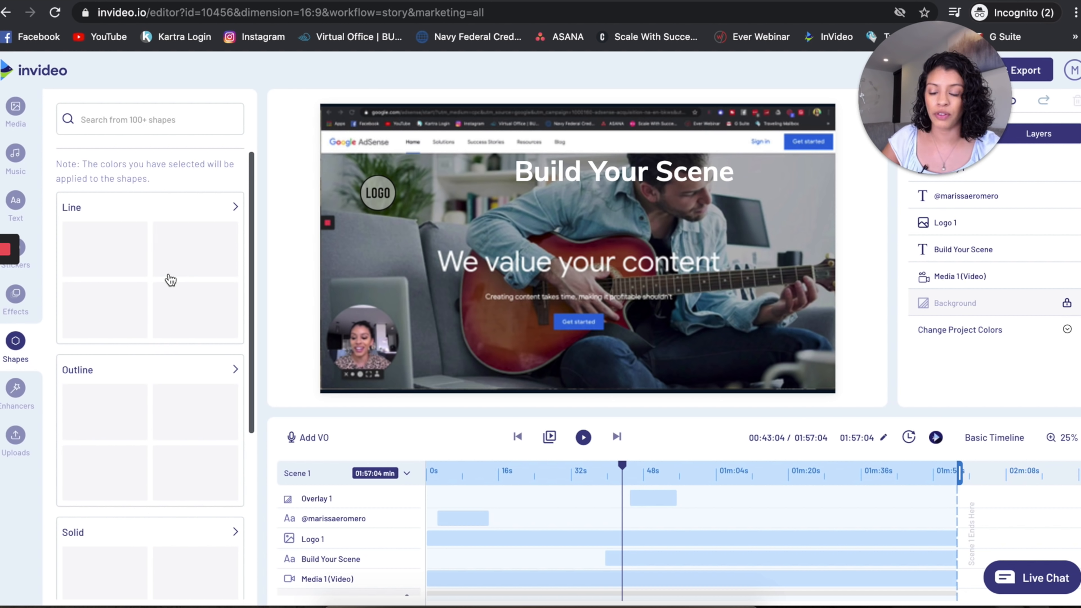
scroll(171, 386, "down", 8)
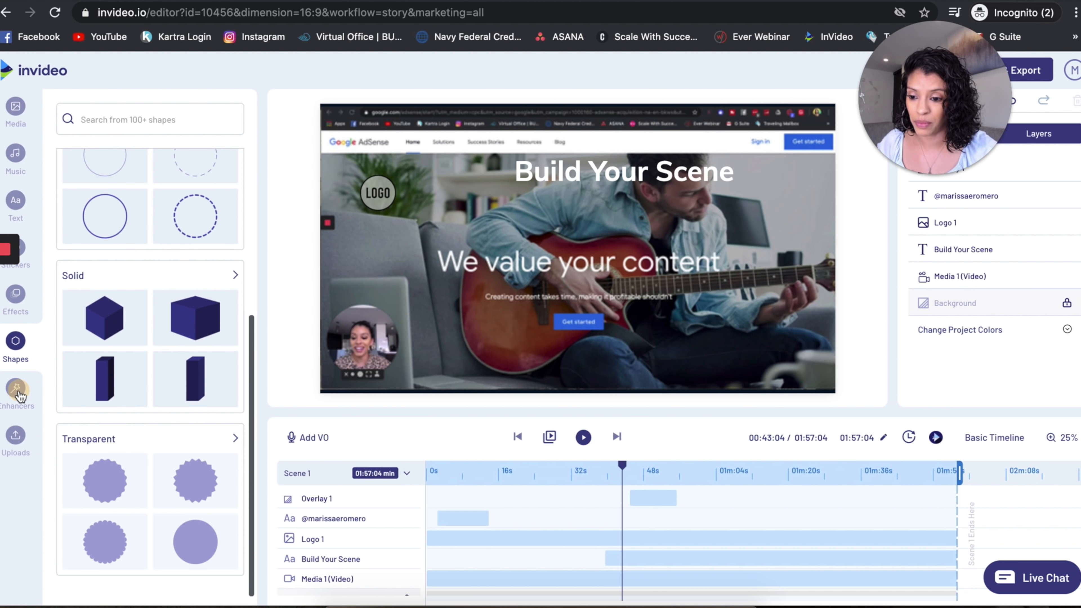
Browse the enhancers' collage layouts for one image and for two images.
left_click(17, 392)
left_click(235, 119)
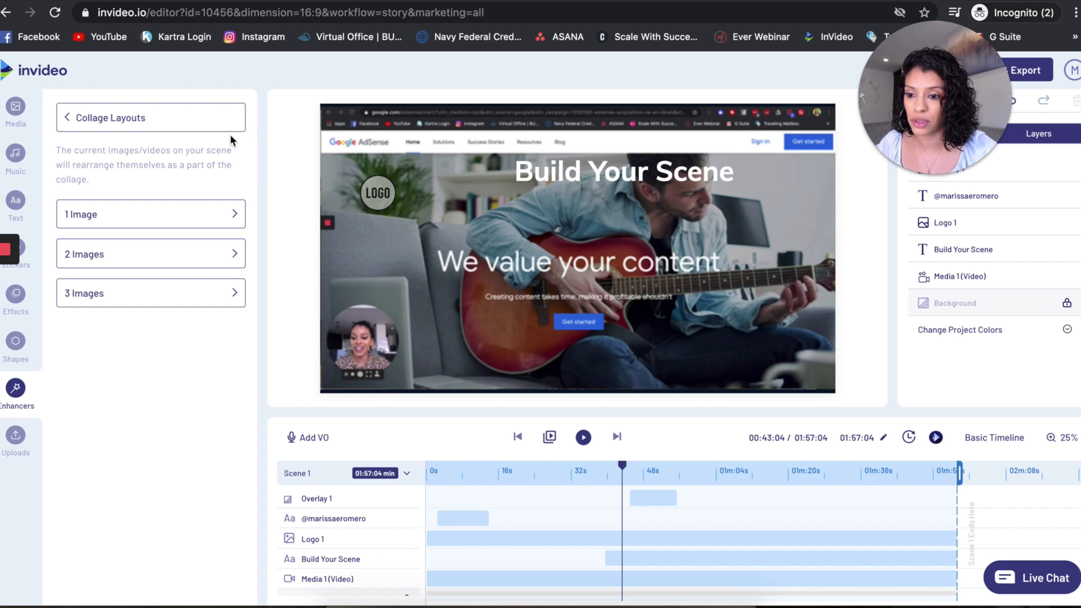
left_click(237, 211)
left_click(68, 119)
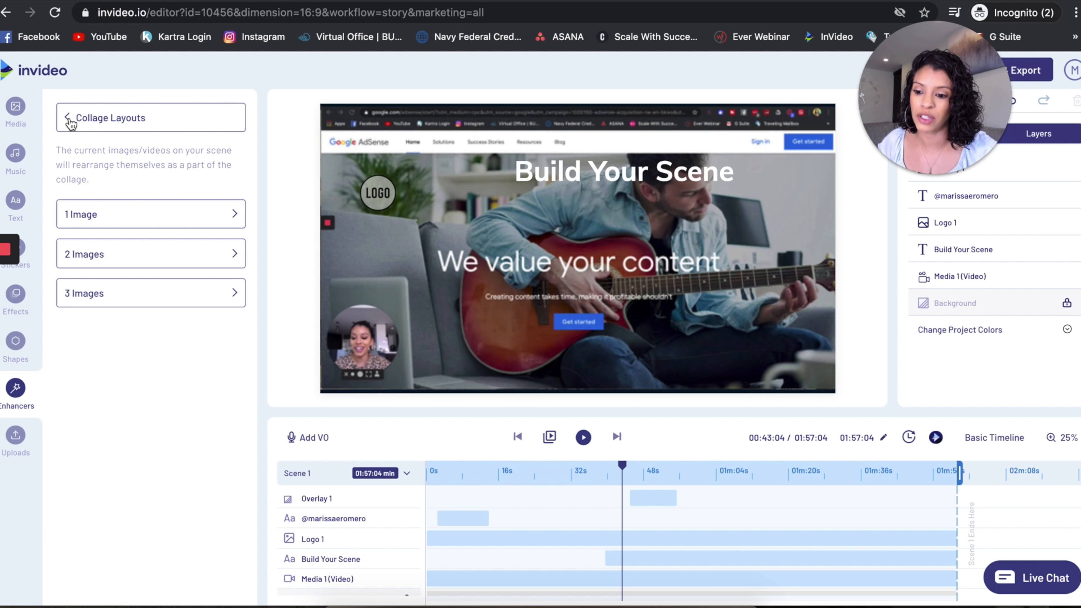
left_click(241, 258)
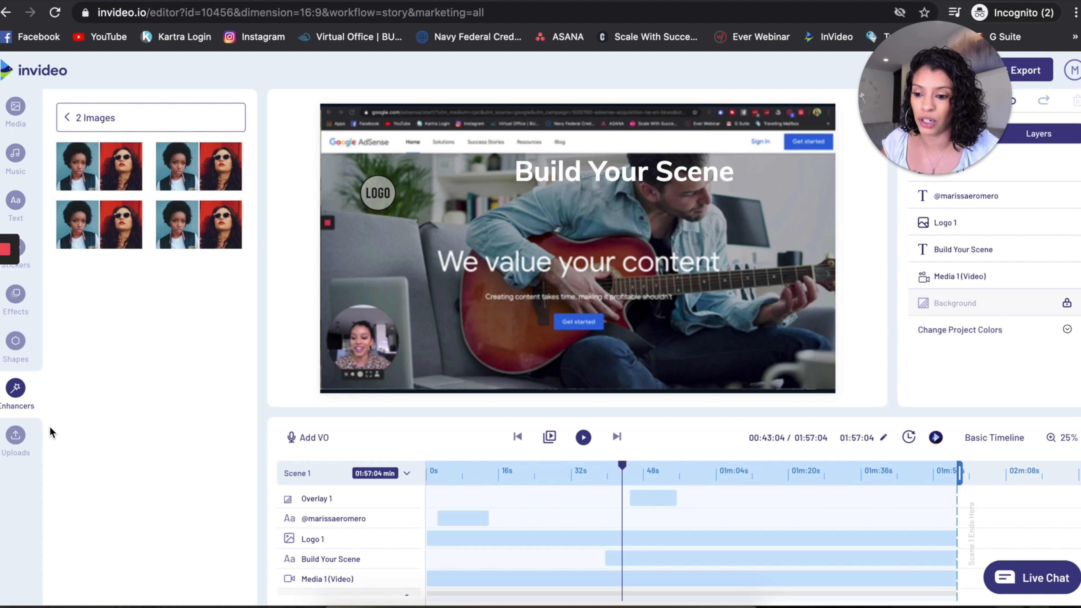
Add the uploaded "Have you seen these?" image as a layer, shrink it and place it in the scene's lower right corner.
left_click(15, 437)
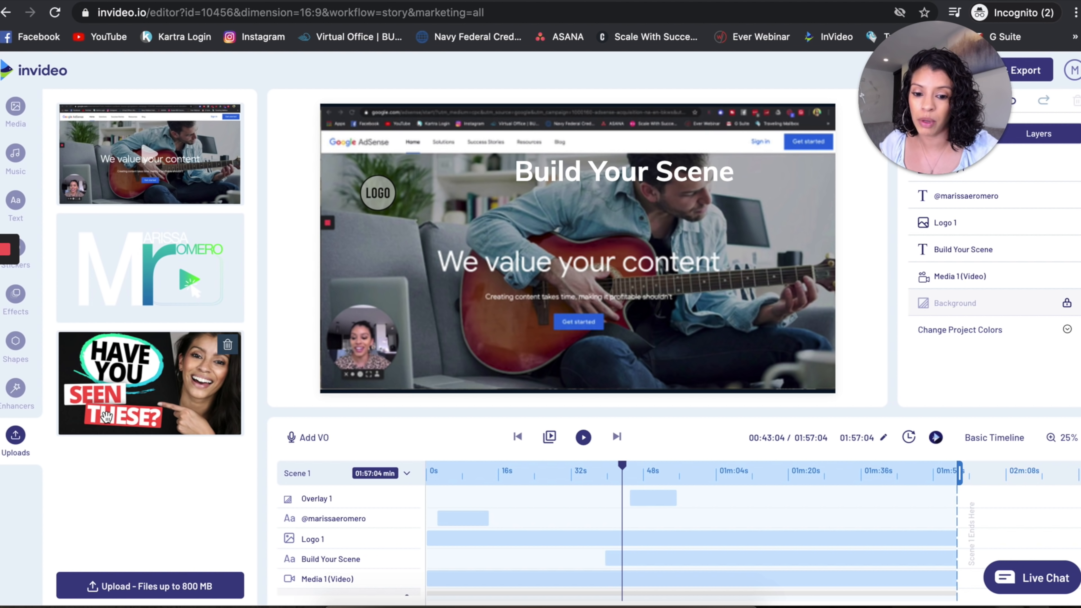
left_click_drag(109, 412, 495, 267)
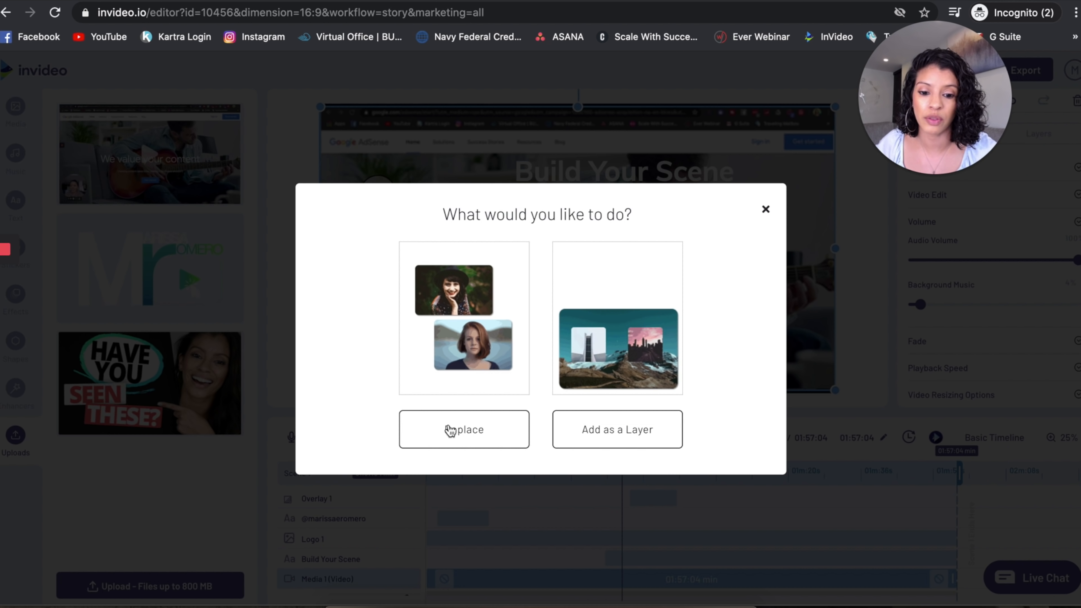
left_click(637, 436)
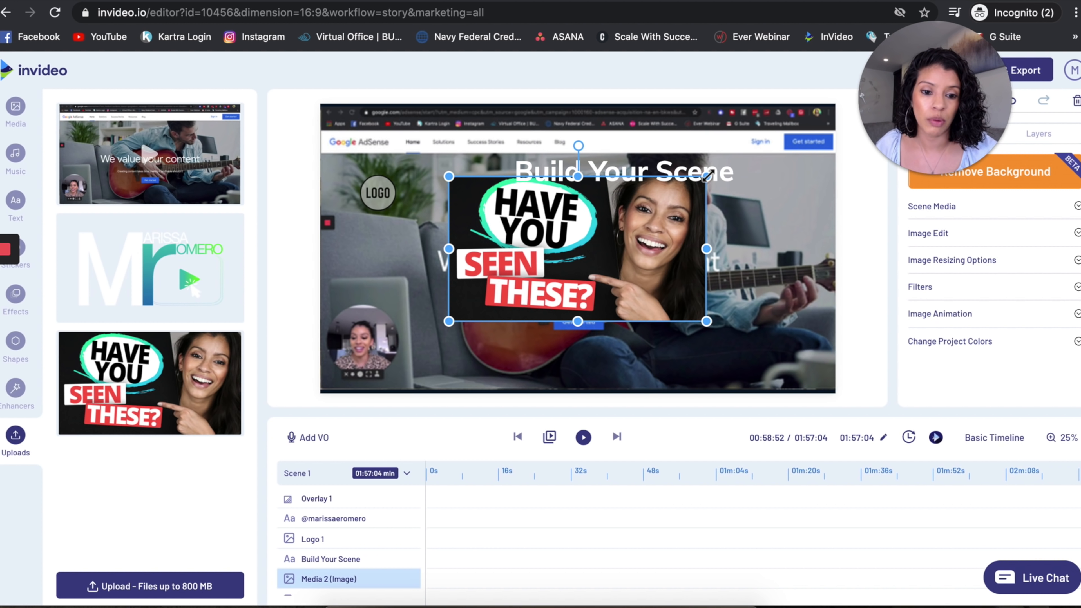
left_click(638, 224)
left_click_drag(638, 224, 630, 226)
left_click_drag(553, 264, 759, 317)
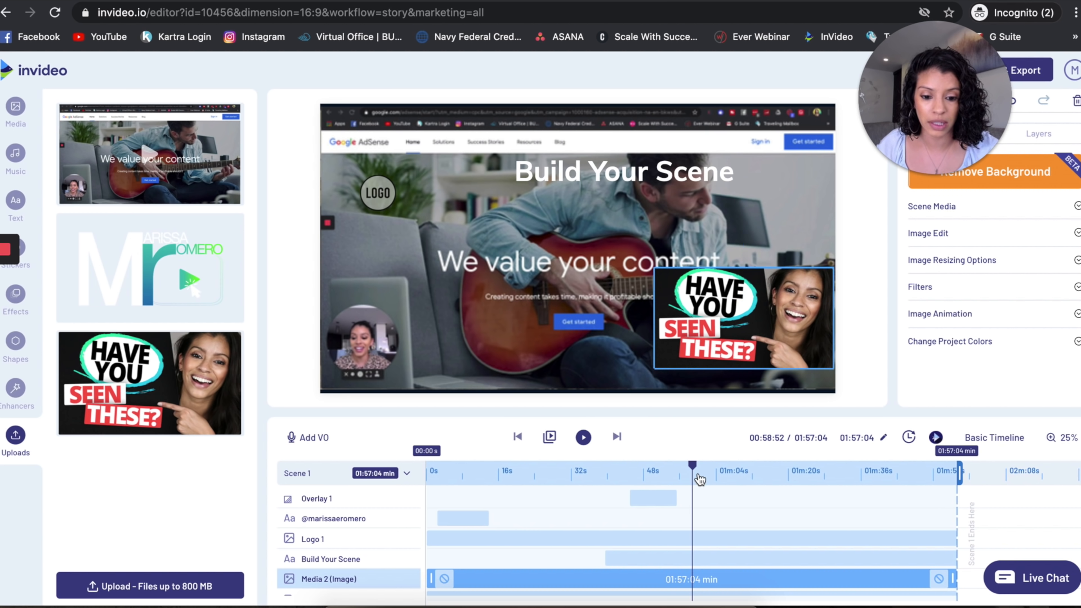
Trim the thumbnail image layer to run from 13.82 s to 41.01 s and move it to the right side of the scene, above the guitar.
left_click_drag(692, 464, 547, 468)
left_click_drag(760, 324, 566, 333)
scroll(564, 584, "down", 1)
scroll(564, 584, "down", 1)
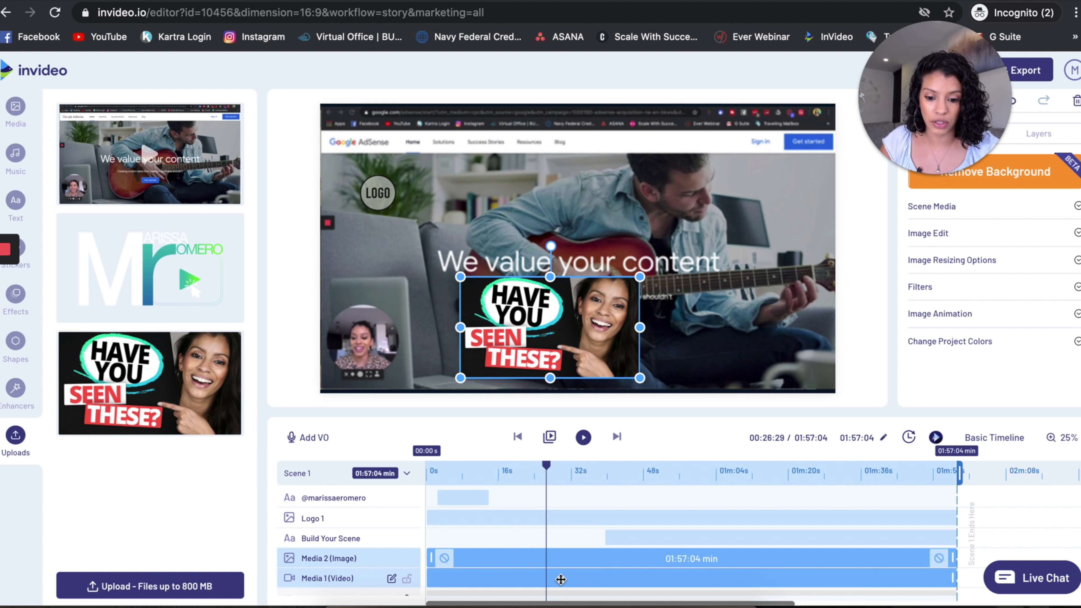
left_click_drag(567, 561, 530, 559)
left_click_drag(557, 306, 744, 223)
Browse the InVideo music tracks in the Angry category, the personal music collection and the stock media search.
left_click(15, 151)
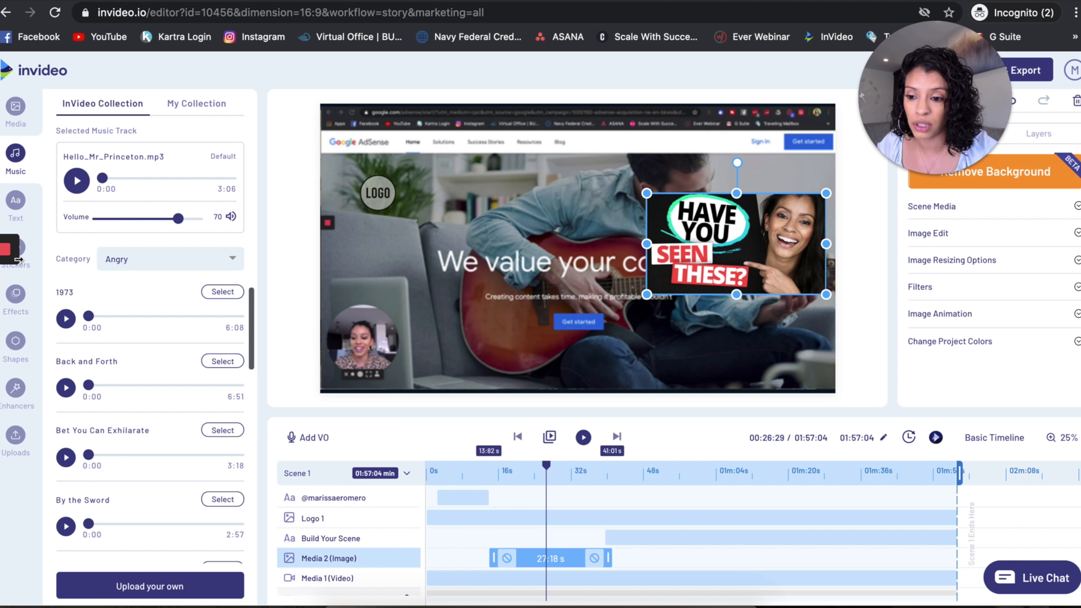
scroll(87, 353, "down", 15)
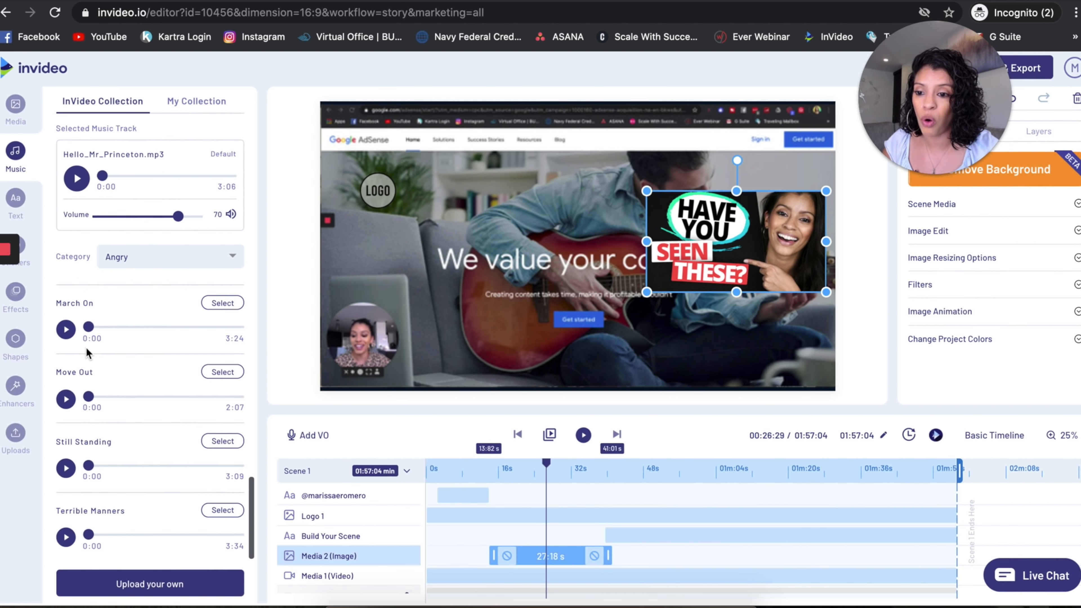
scroll(87, 353, "up", 3)
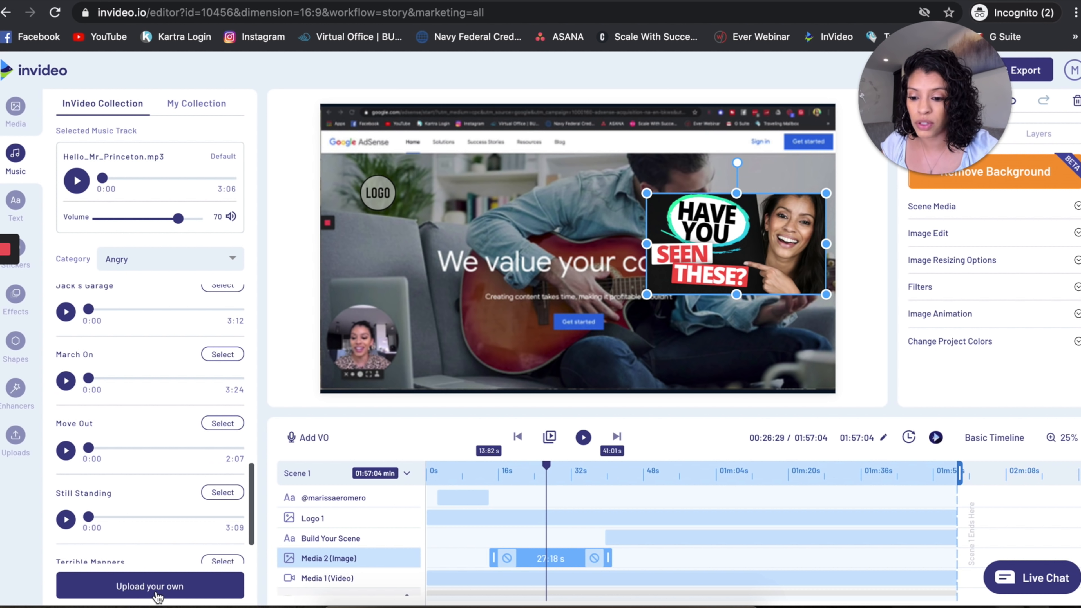
left_click(200, 106)
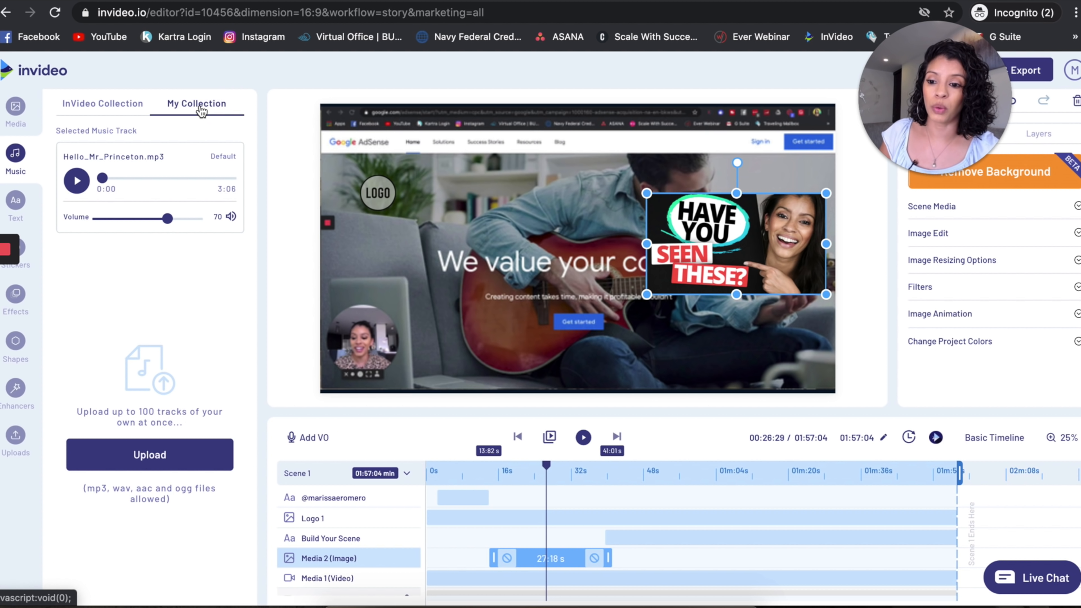
left_click(107, 104)
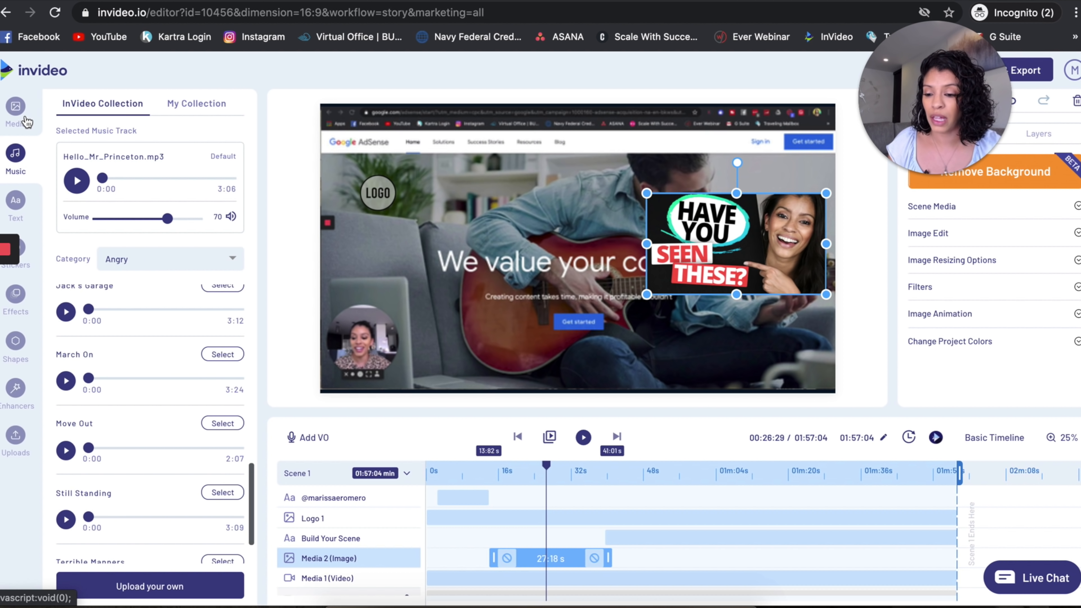
left_click(16, 110)
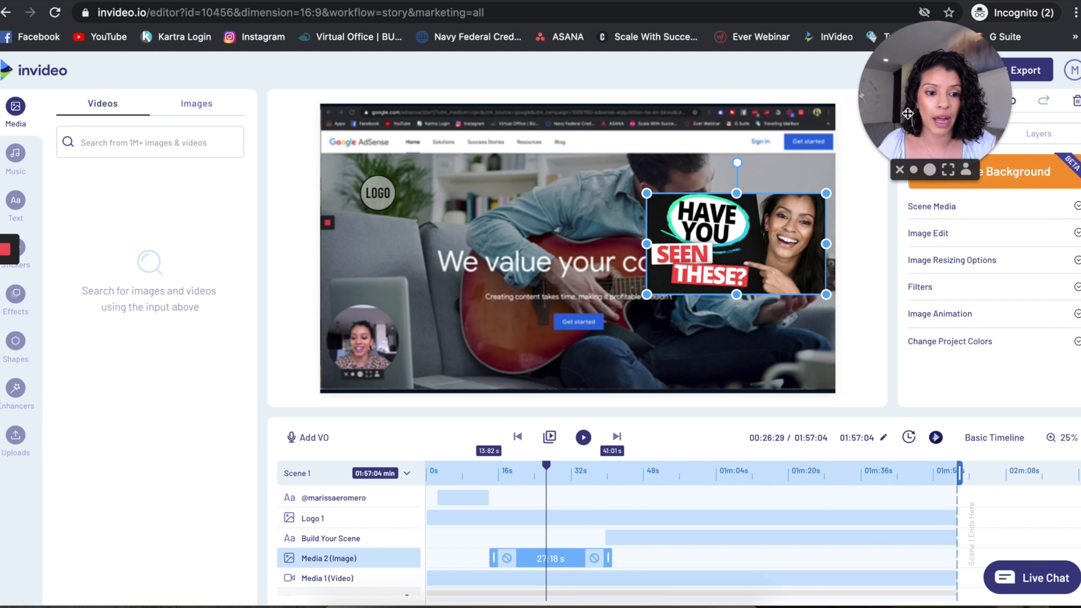
Switch to the basic timeline and set its zoom to 25%.
left_click_drag(907, 113, 944, 229)
left_click(979, 439)
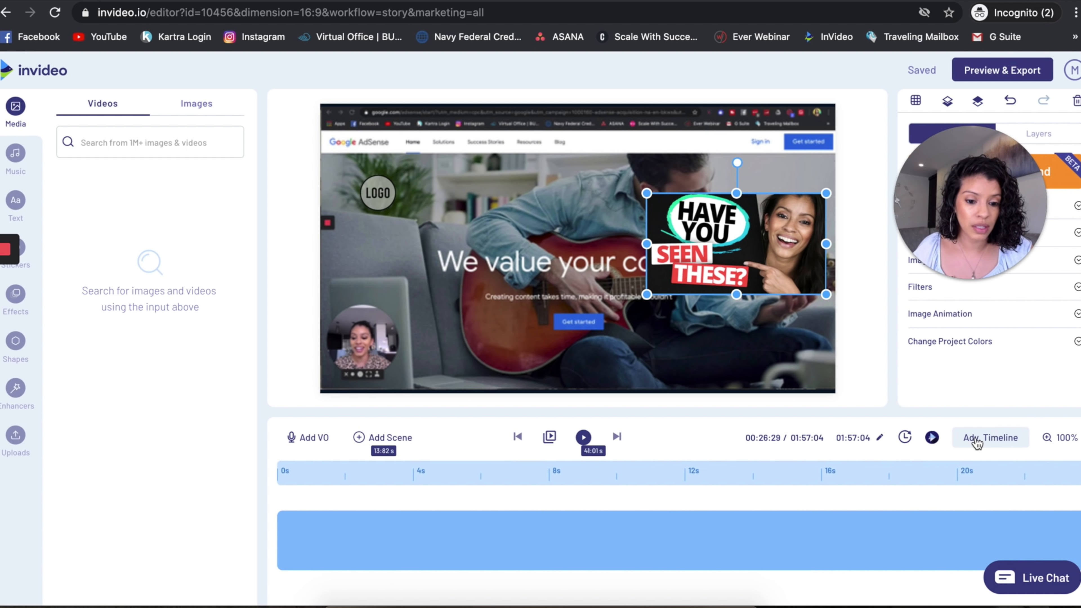
left_click(1061, 438)
left_click_drag(1007, 496, 974, 497)
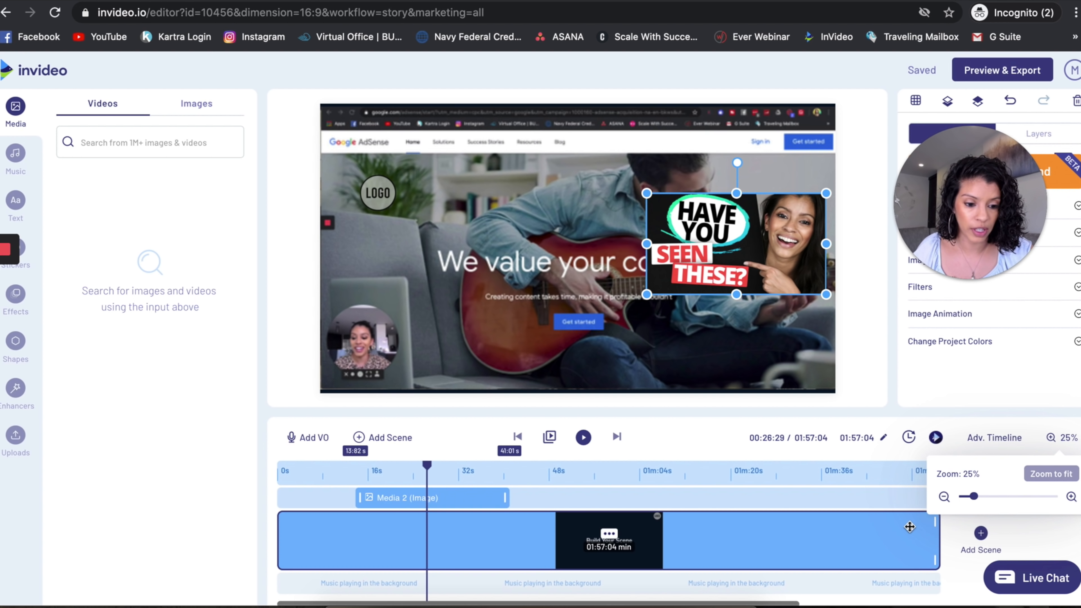
left_click(1021, 419)
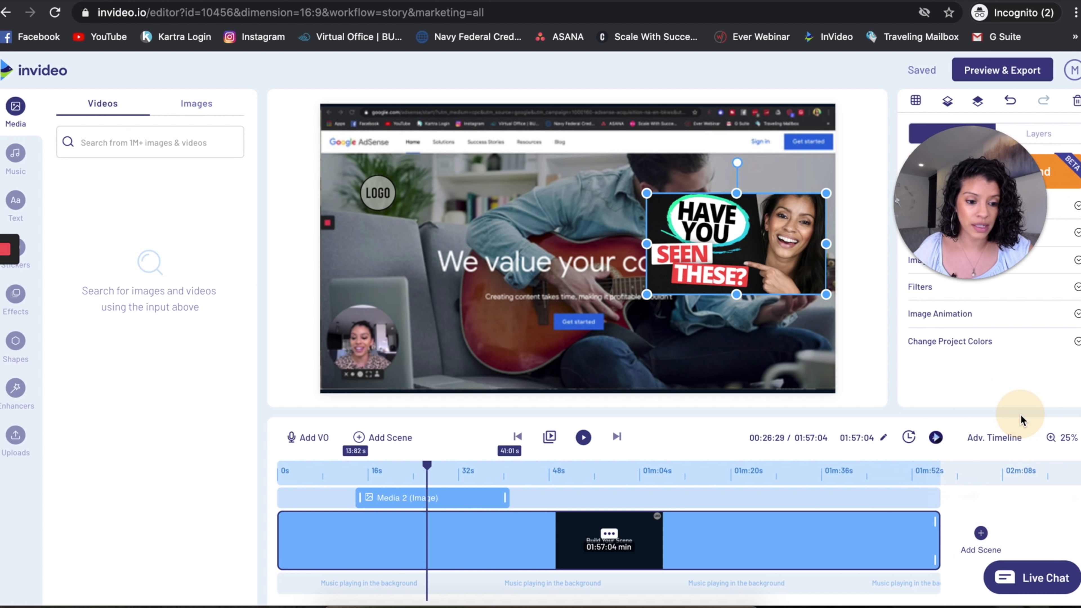
Add a blank "Build your own scene" scene after the existing video scene.
left_click(981, 534)
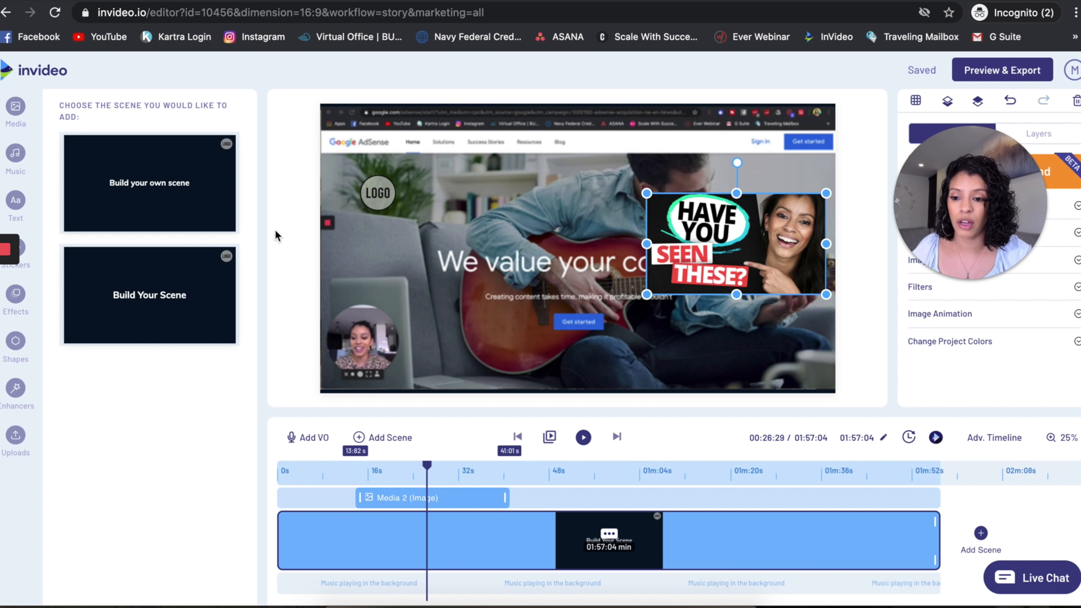
mouse_move(206, 197)
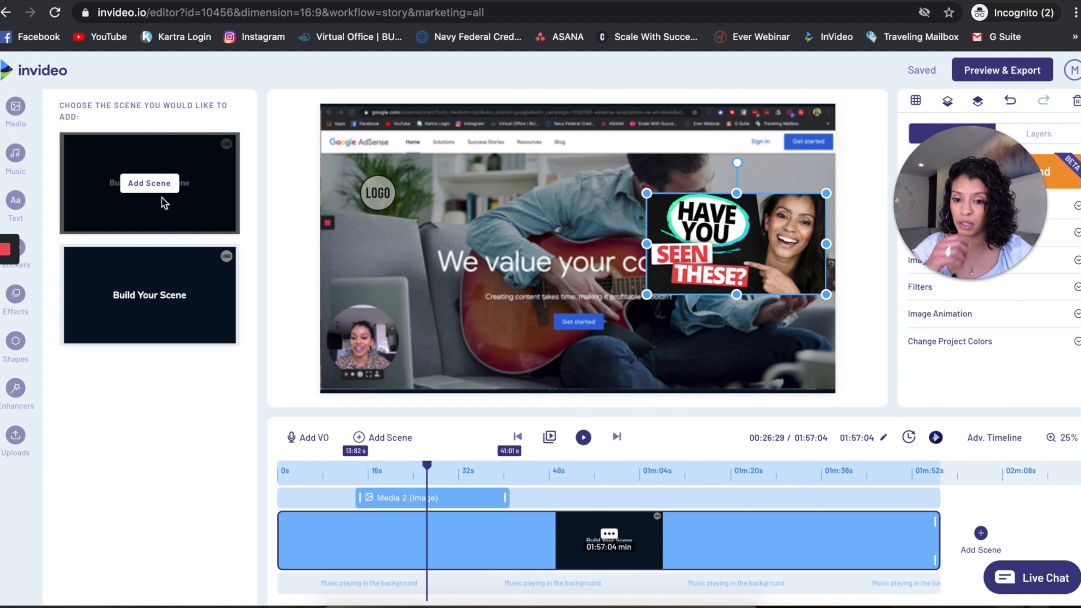
left_click(147, 186)
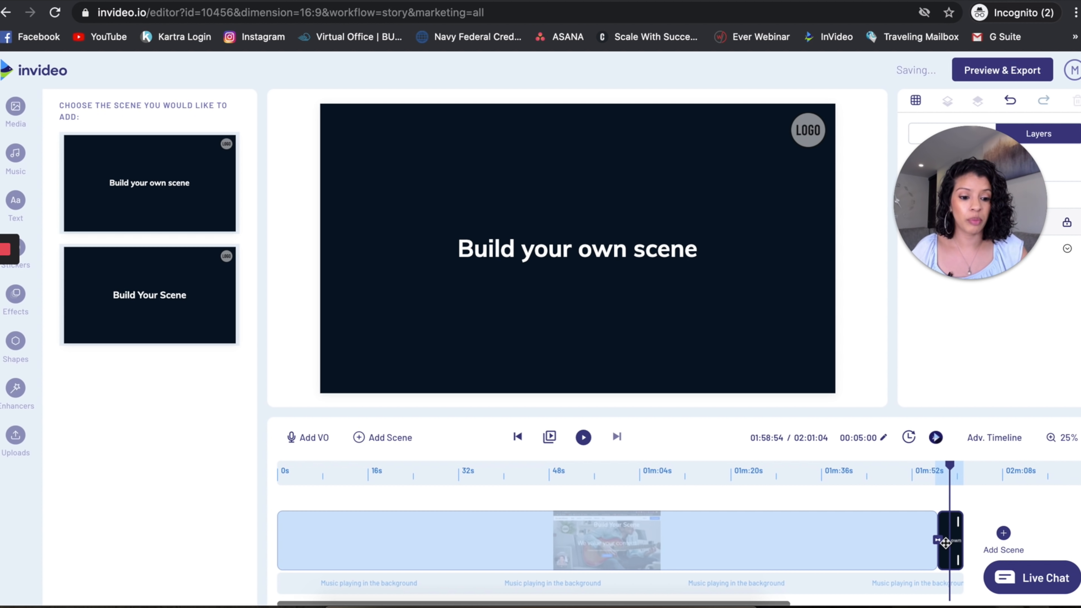
left_click_drag(947, 534, 966, 508)
left_click(469, 178)
Search the stock videos for "dating" and add the full clip of the couple with a wine glass to the new scene.
left_click(22, 106)
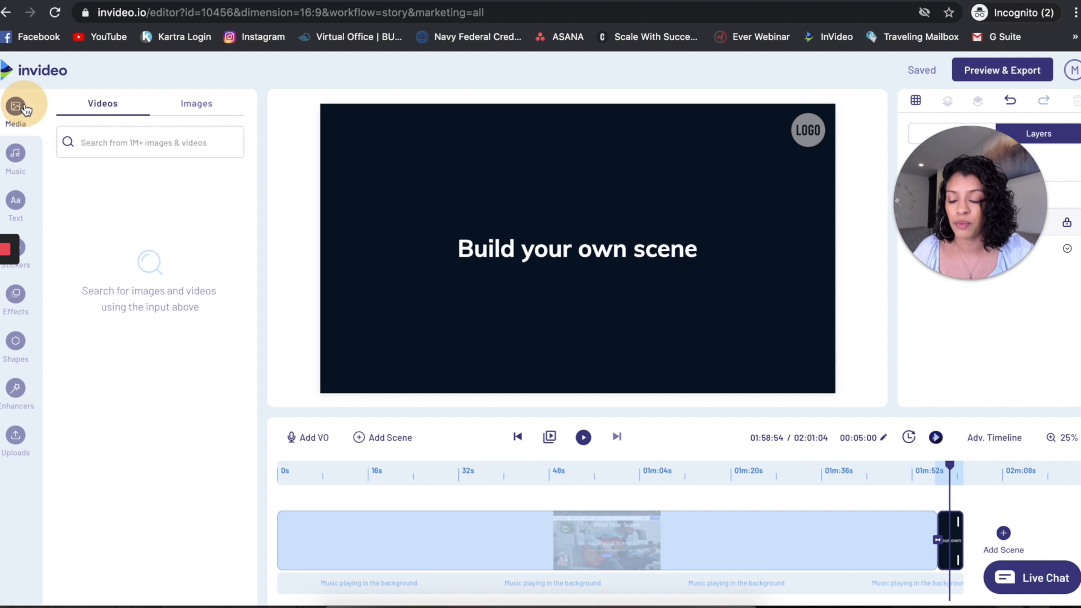
left_click(121, 138)
type("dating")
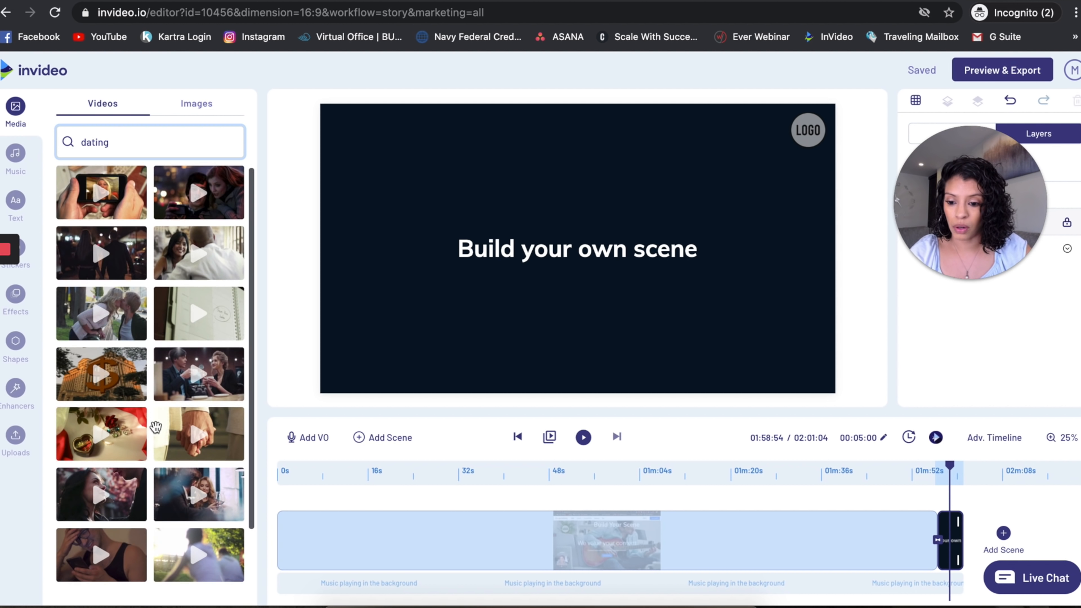
scroll(155, 430, "down", 1)
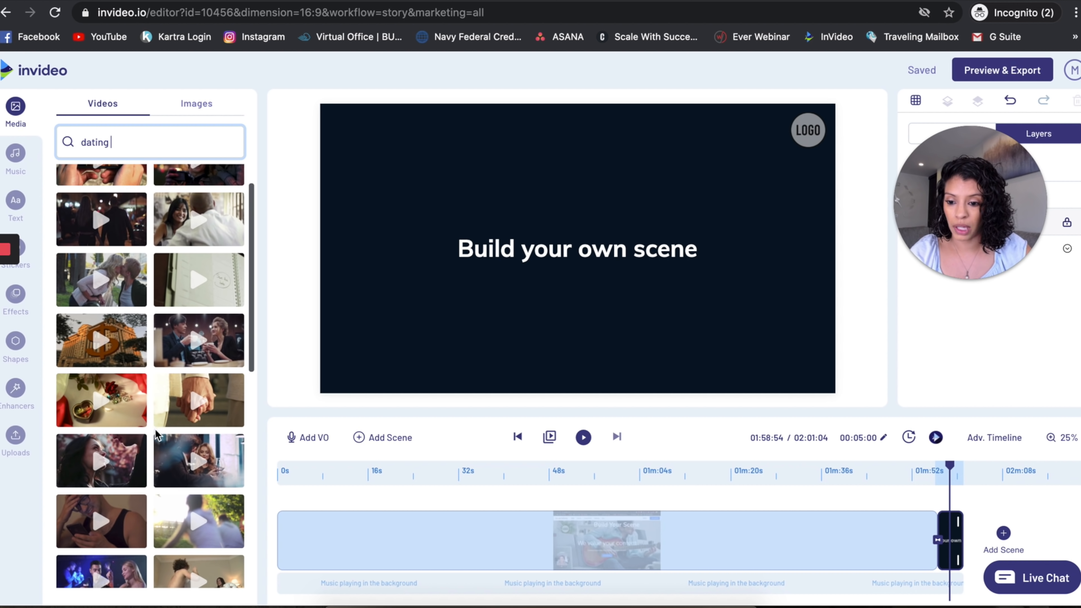
left_click_drag(179, 476, 475, 303)
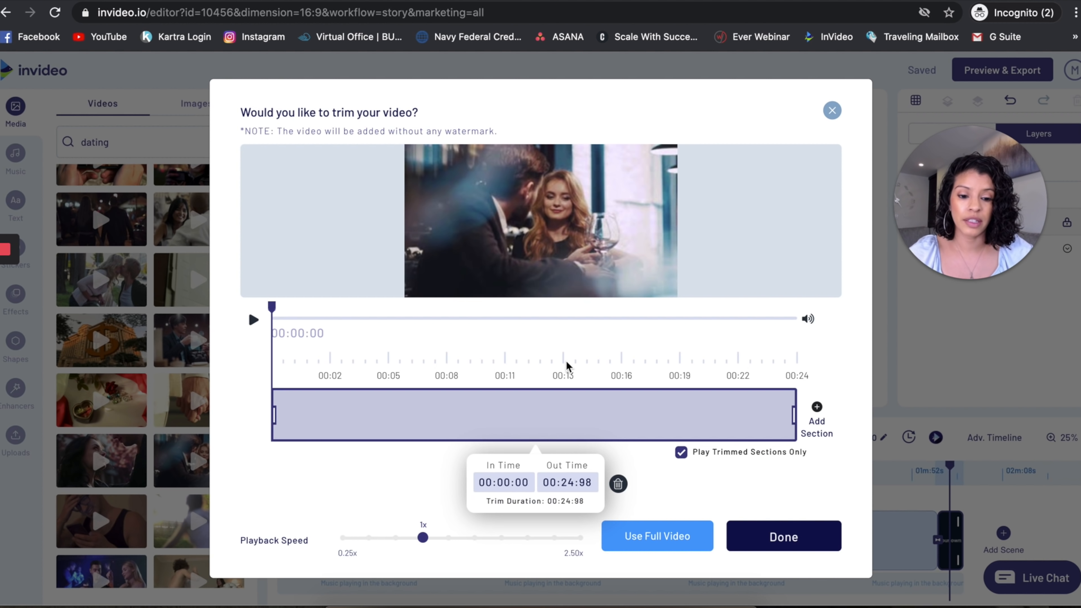
left_click(639, 534)
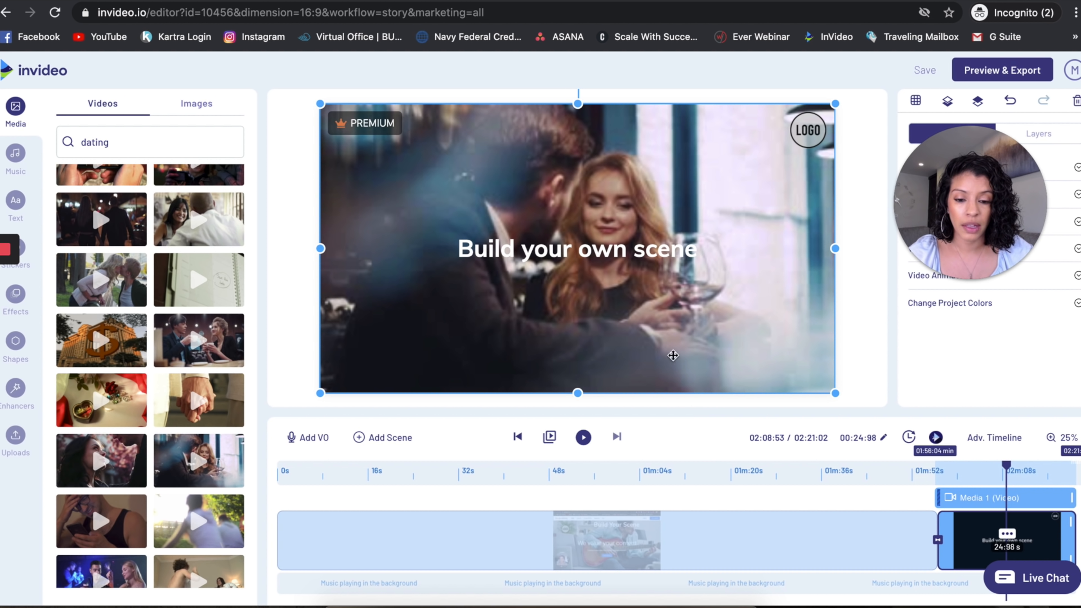
Delete the "Build your own scene" text and add the Modern three-line "Turn your wounds into wisdom" text preset.
left_click(609, 249)
key("Delete")
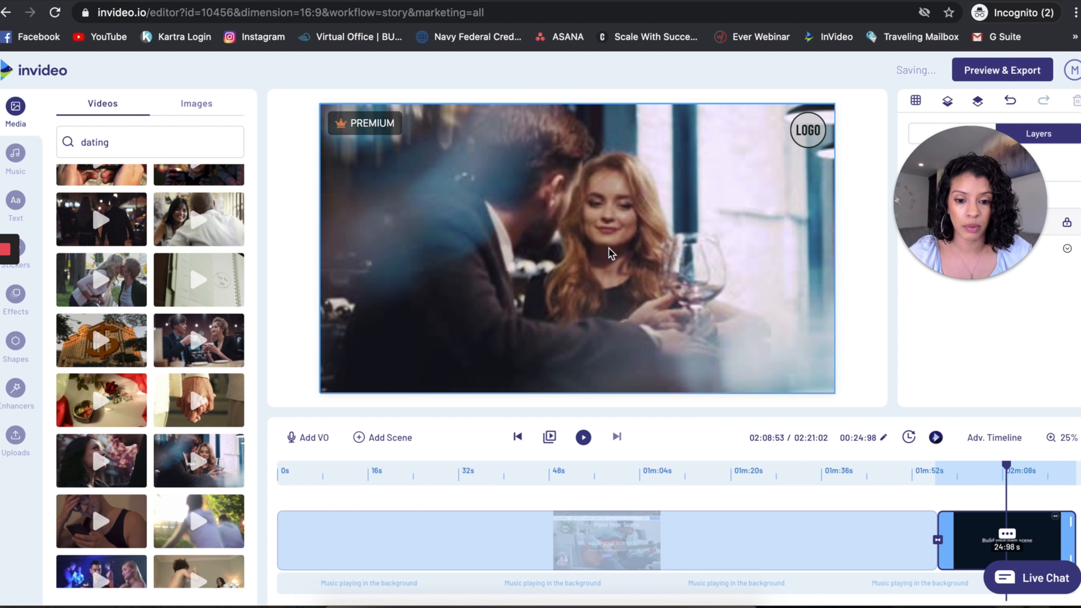
left_click(16, 202)
mouse_move(128, 283)
scroll(128, 283, "up", 3)
left_click(204, 230)
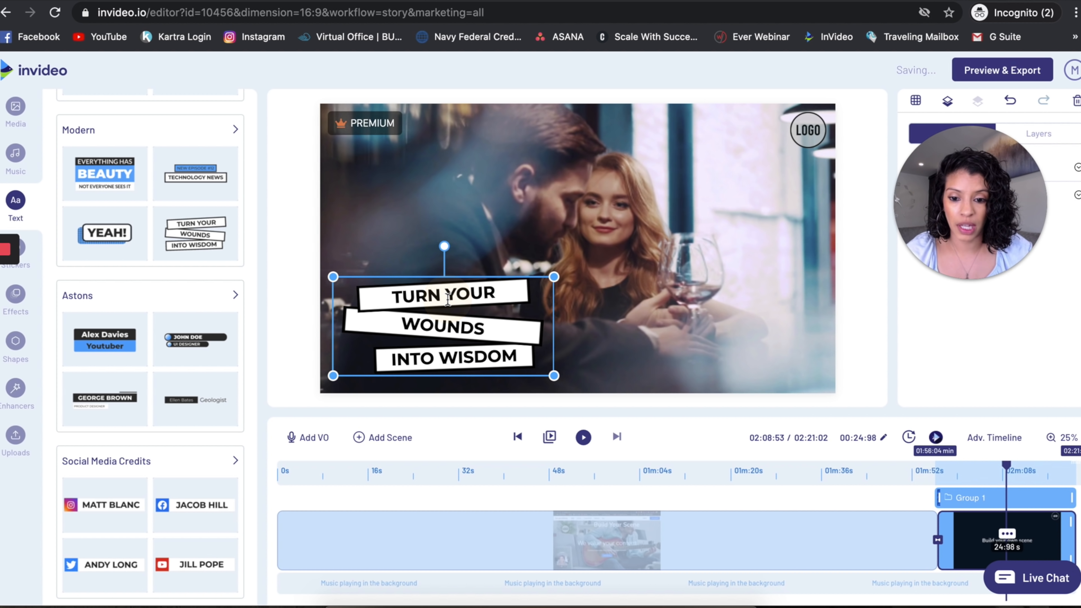
Replace the preset's three text lines with "Tip #1", "of Dating" and "buy wine!".
type("Tip #1")
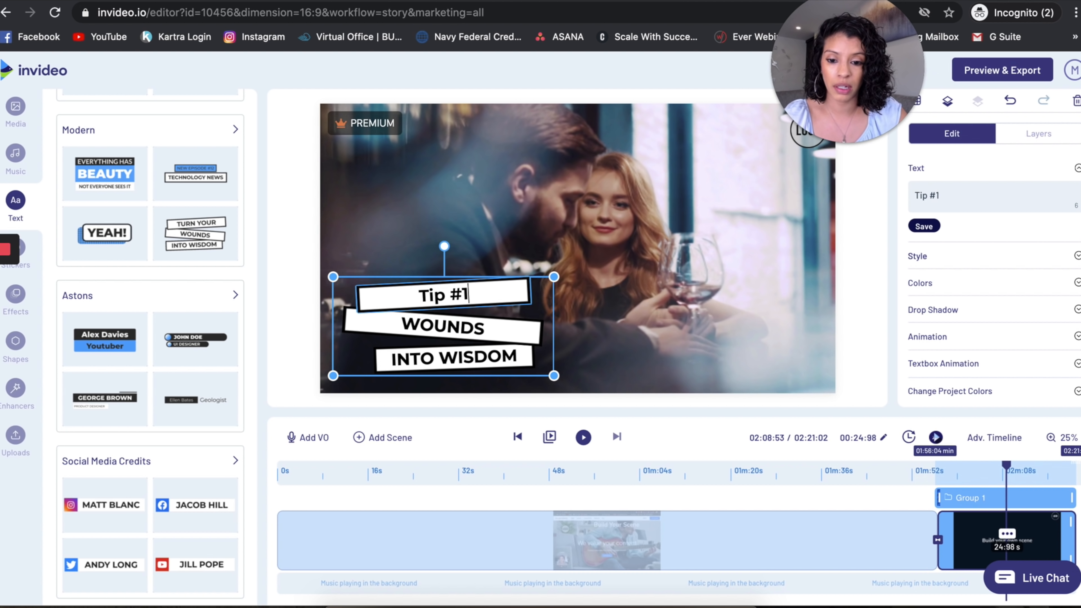
double_click(440, 332)
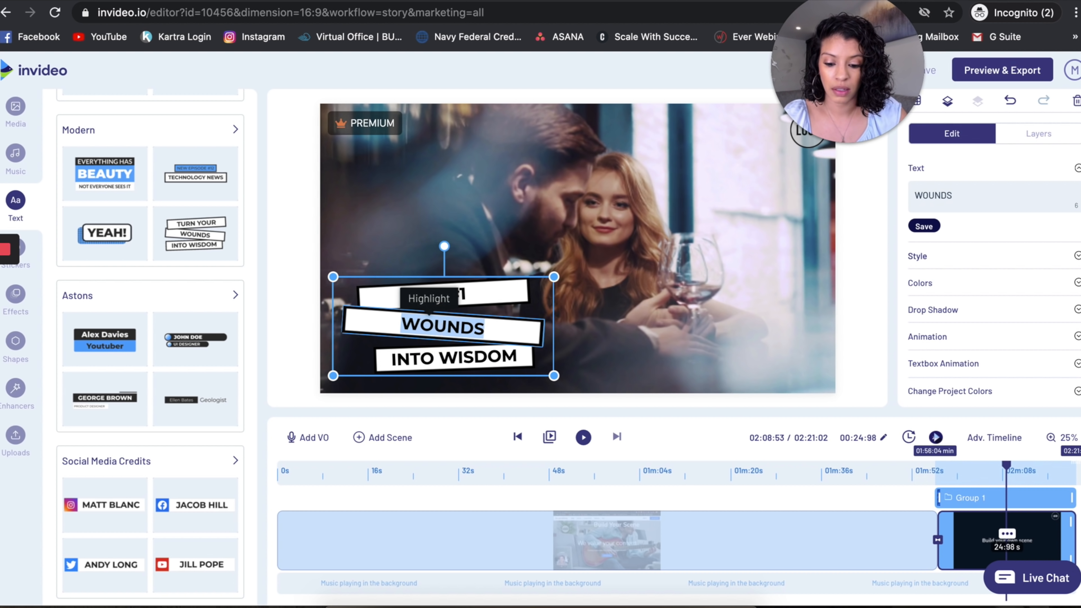
type("of Dating")
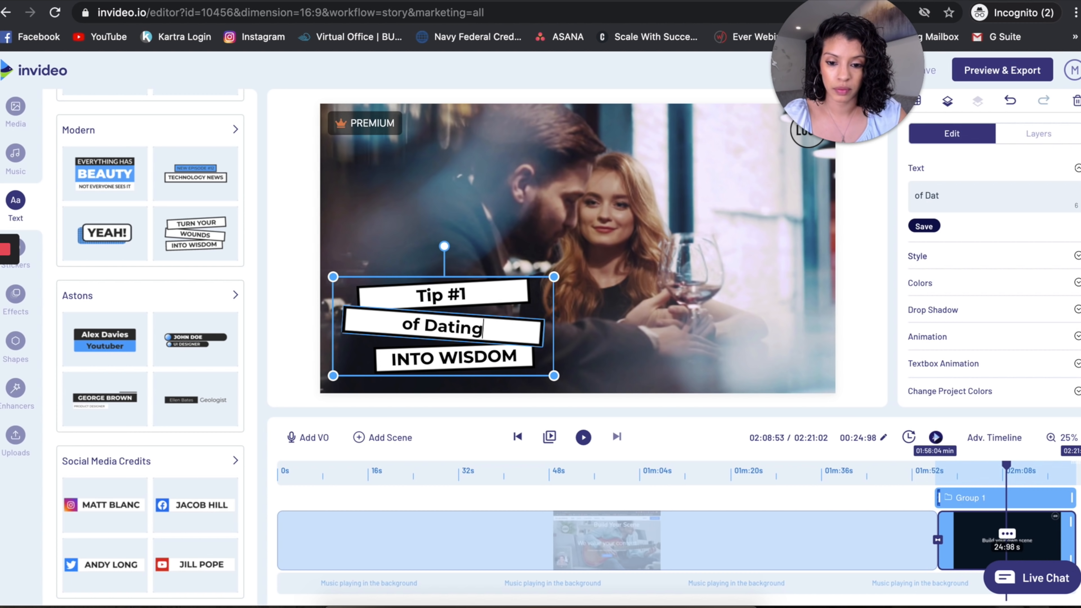
double_click(422, 357)
type("buy wine!")
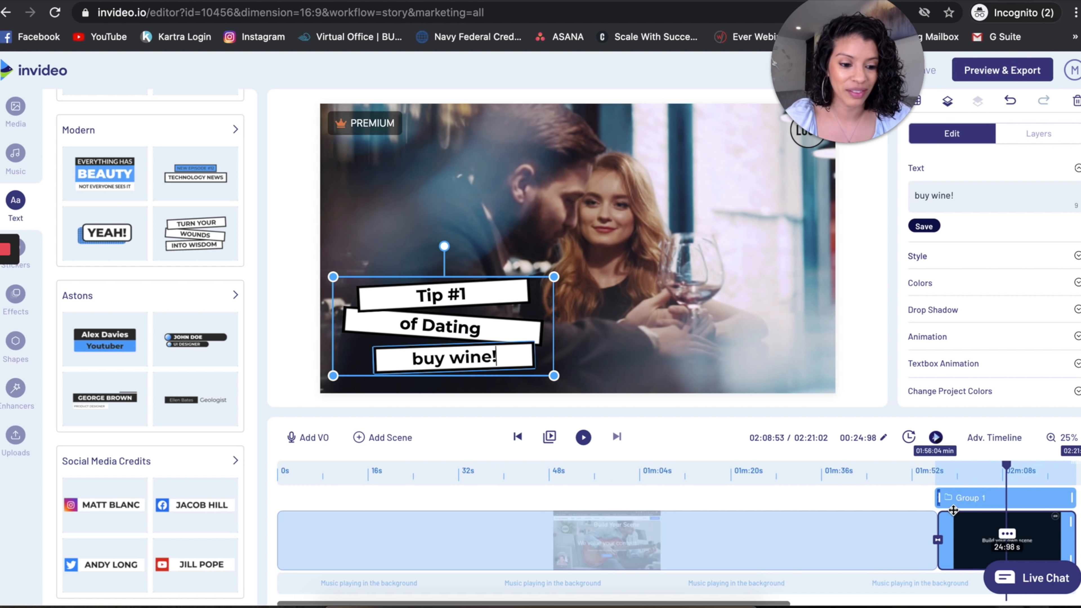
Play the dating scene to preview the text over the couple's wine clip, and stop the playback.
left_click(584, 439)
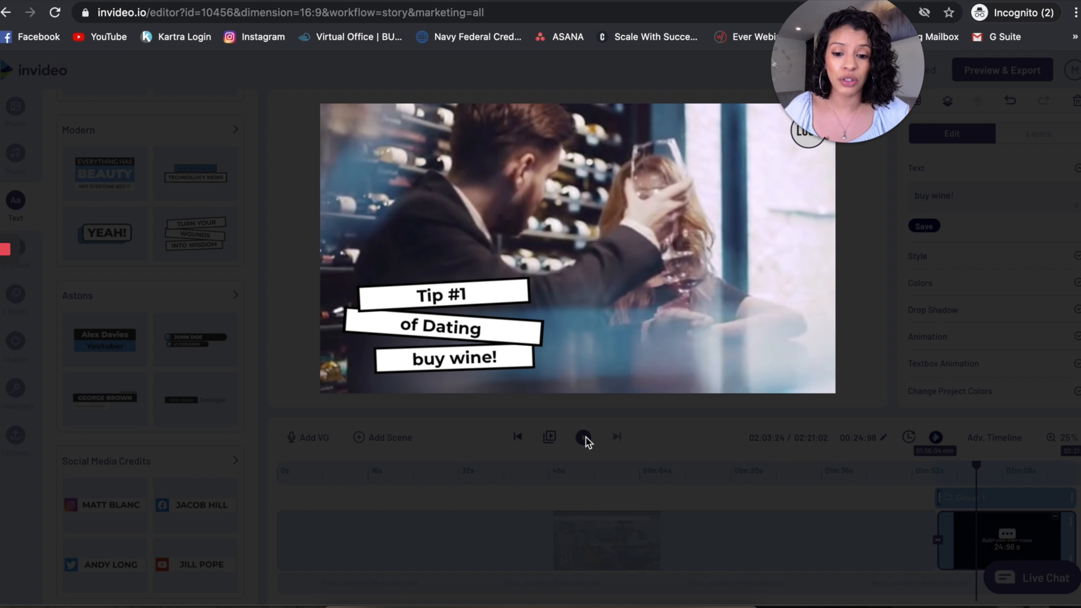
mouse_move(428, 390)
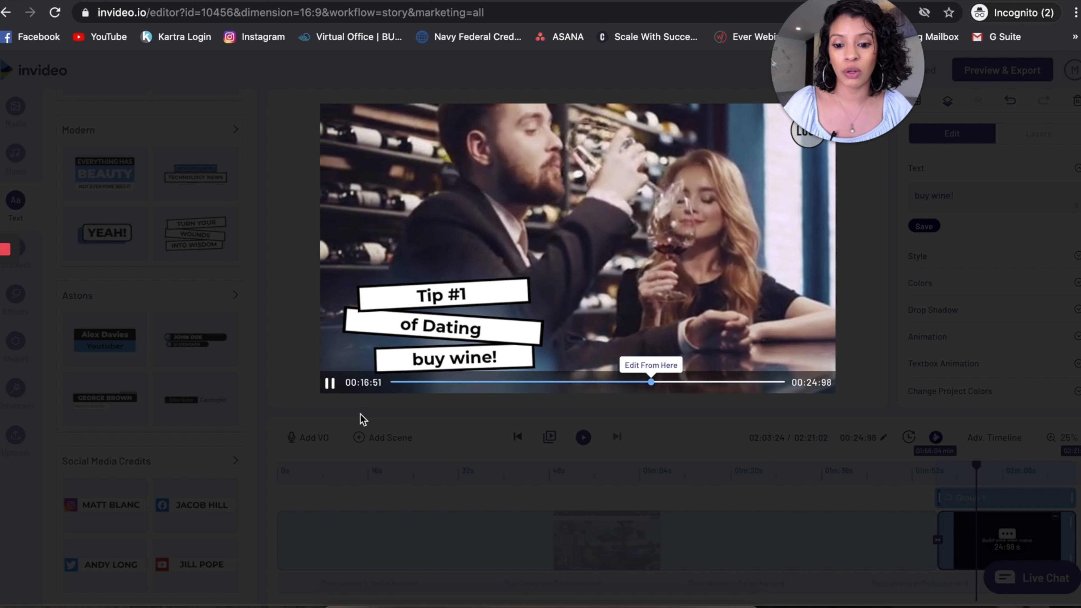
left_click(330, 383)
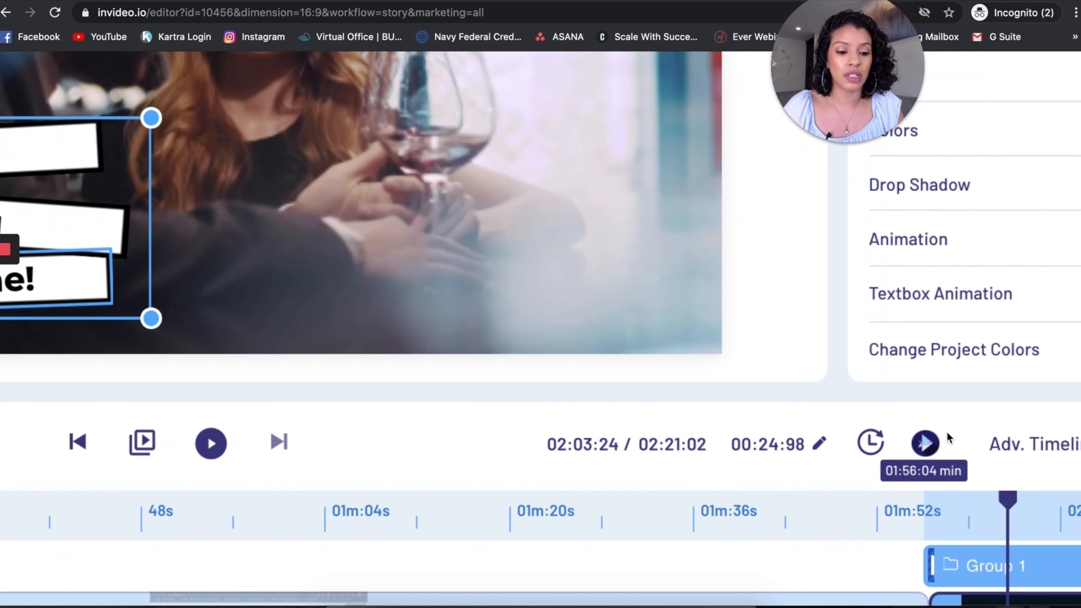
Have the assistant scan the dating scene for suggested improvements.
scroll(946, 431, "right", 3)
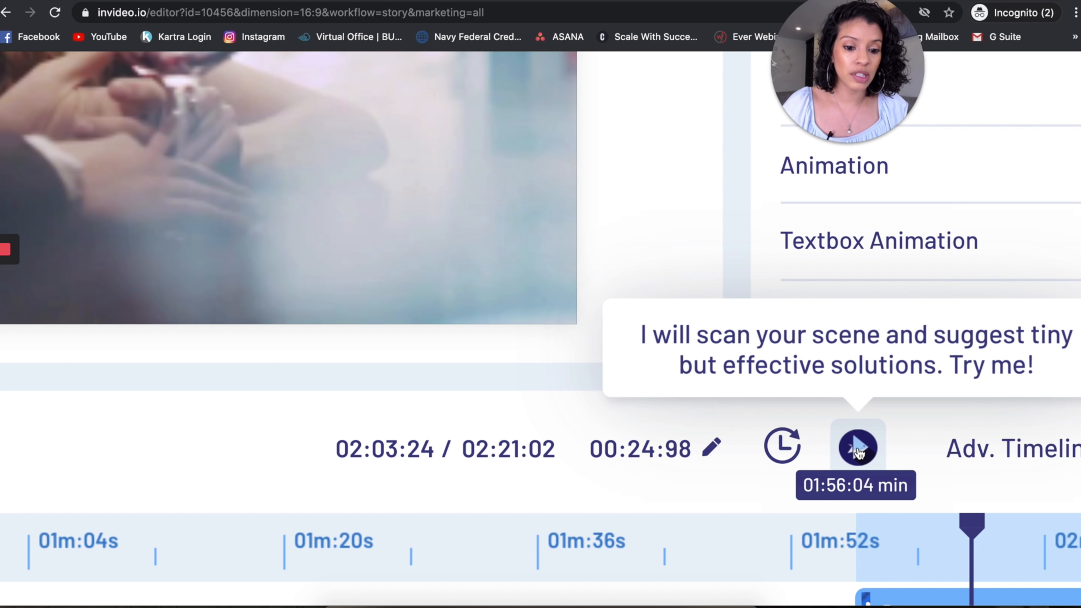
scroll(858, 452, "right", 3)
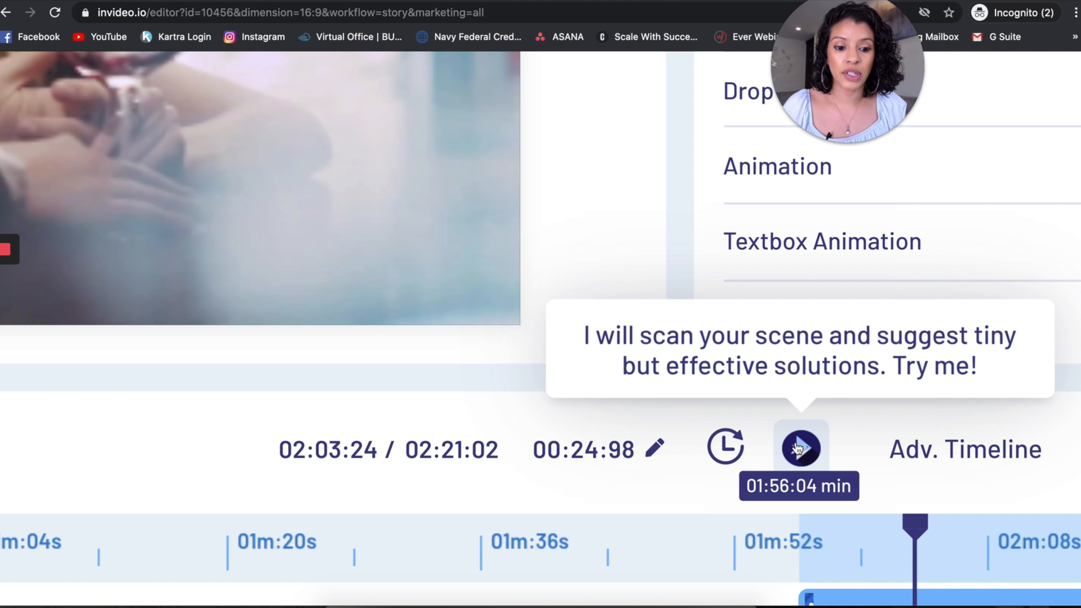
left_click(798, 448)
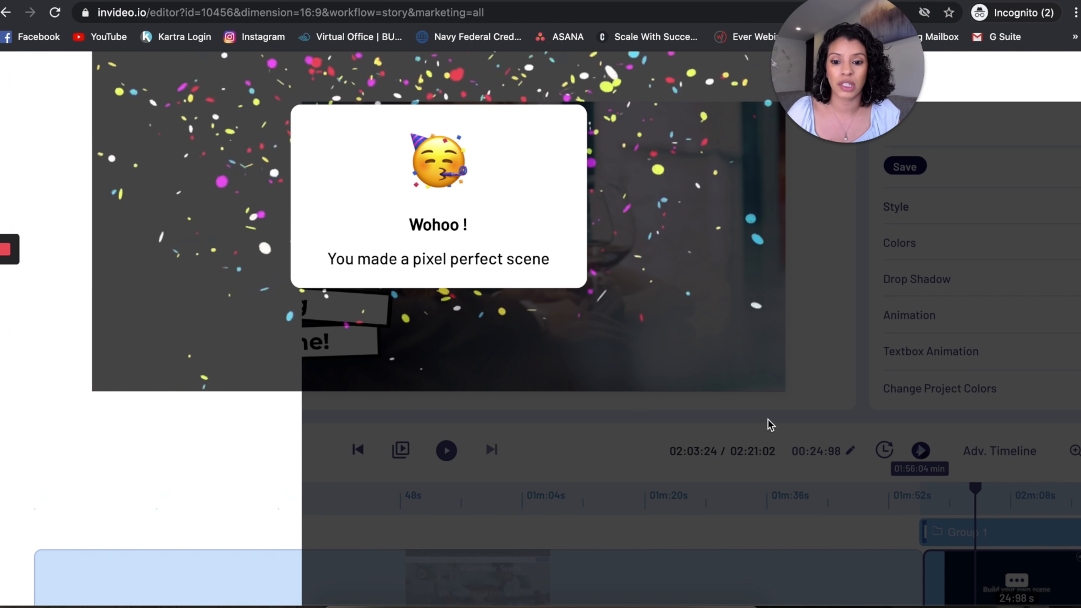
scroll(430, 225, "down", 3)
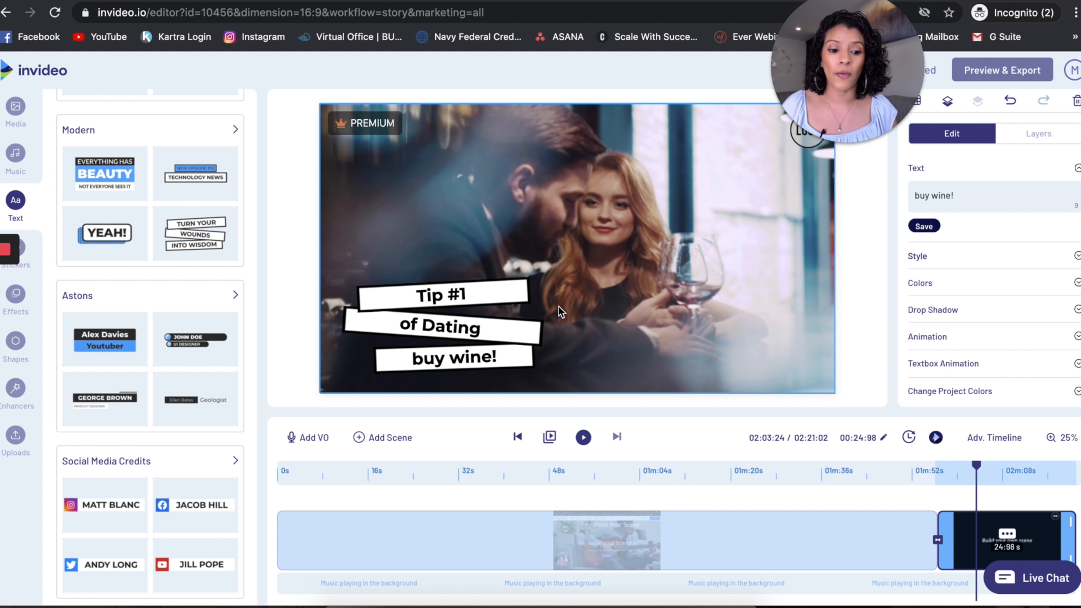
left_click(936, 438)
scroll(937, 445, "up", 5)
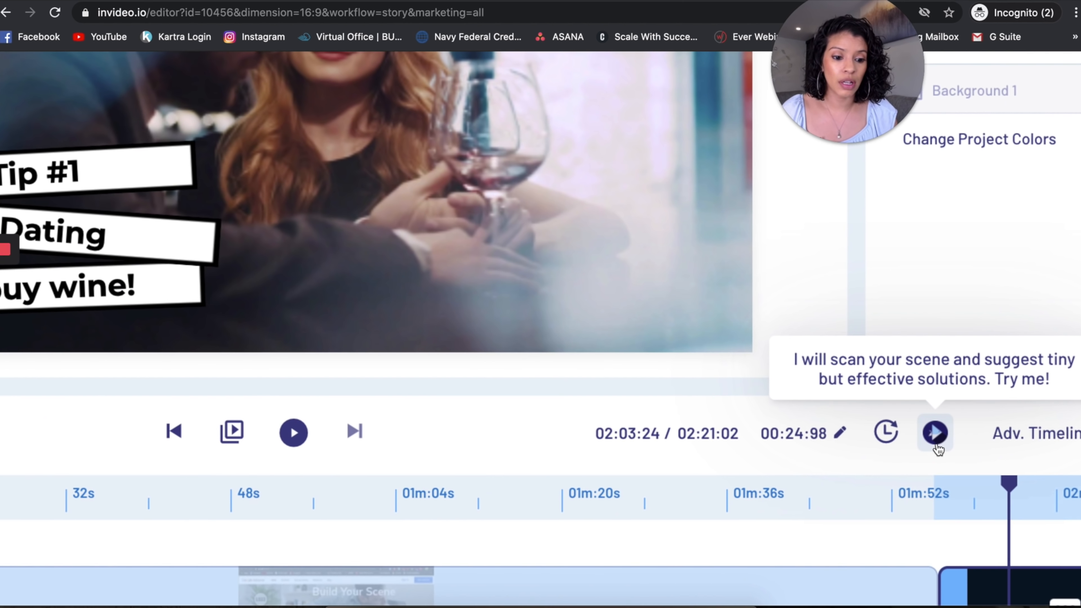
scroll(937, 449, "down", 3)
scroll(938, 449, "down", 3)
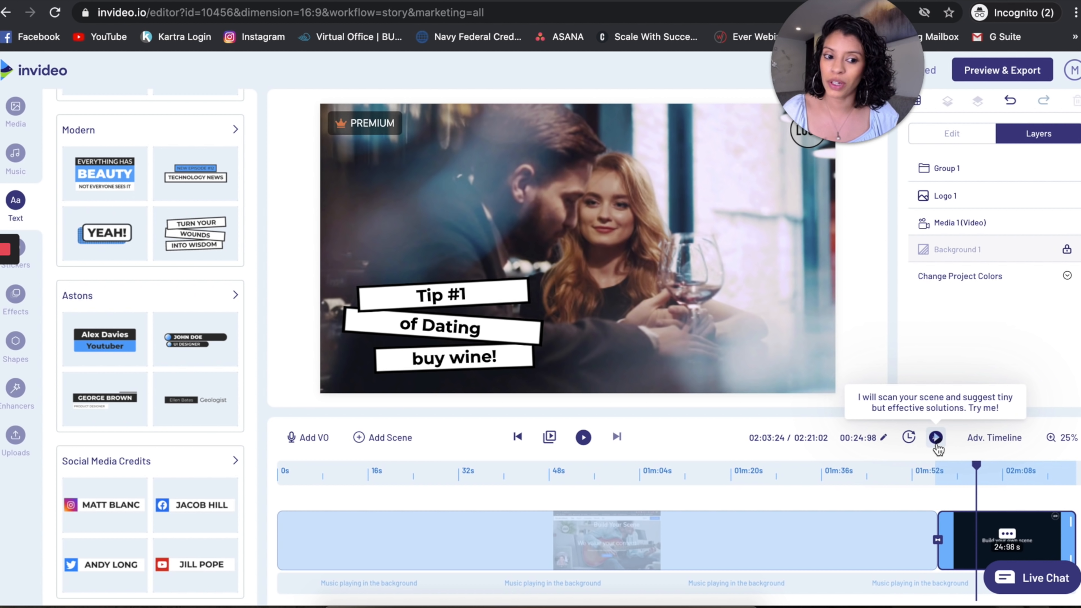